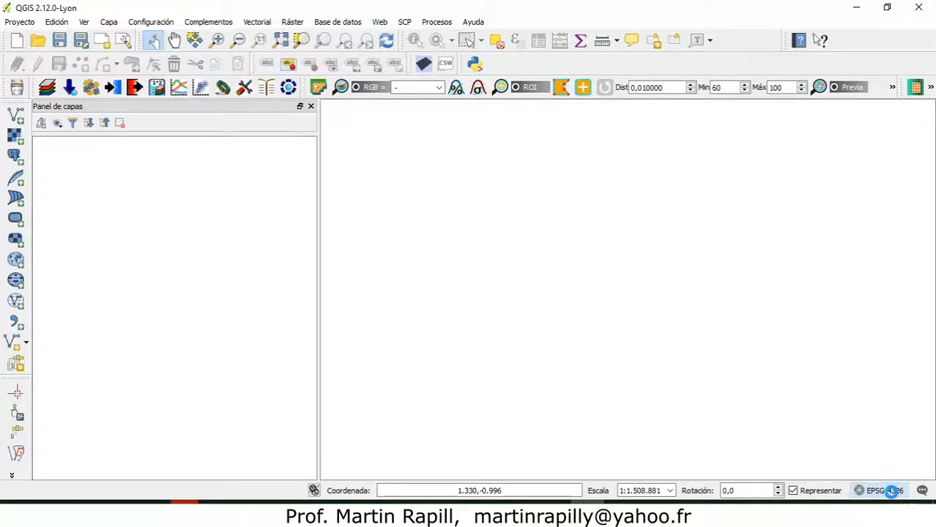
Examine the project's WGS 84 (EPSG:4326) coordinate reference system in the project properties, then close them without changes.
left_click(889, 492)
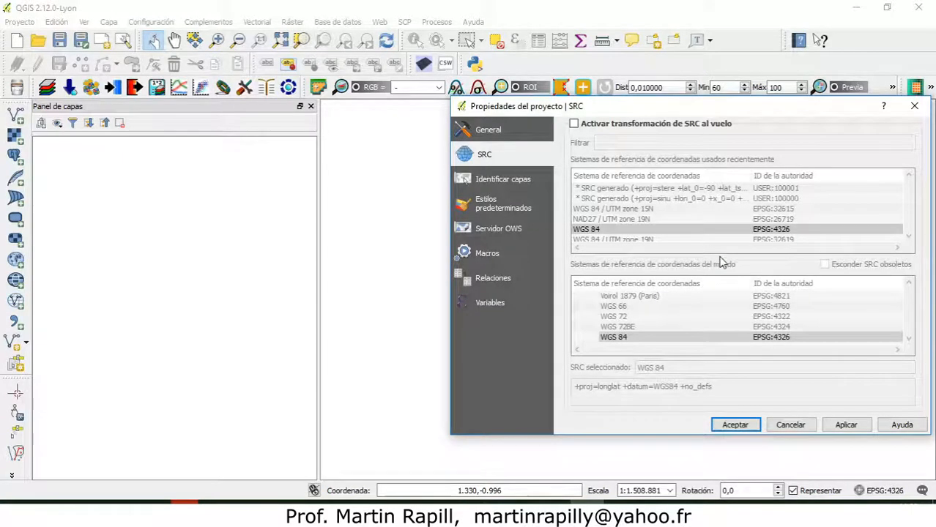
left_click(784, 231)
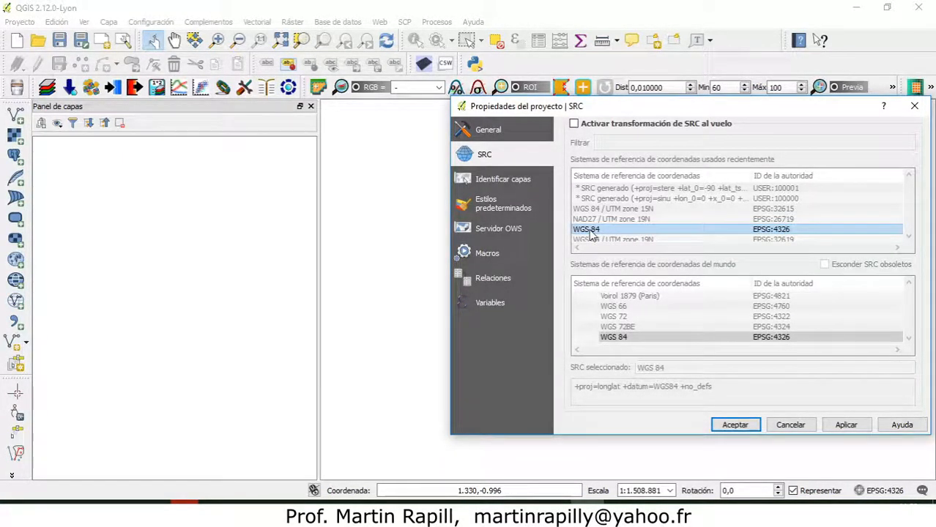
left_click(614, 337)
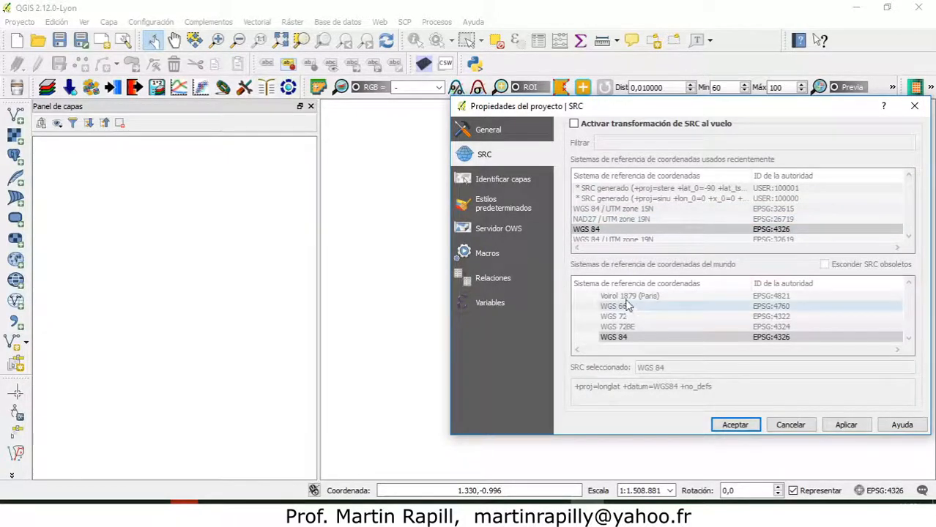
left_click(606, 335)
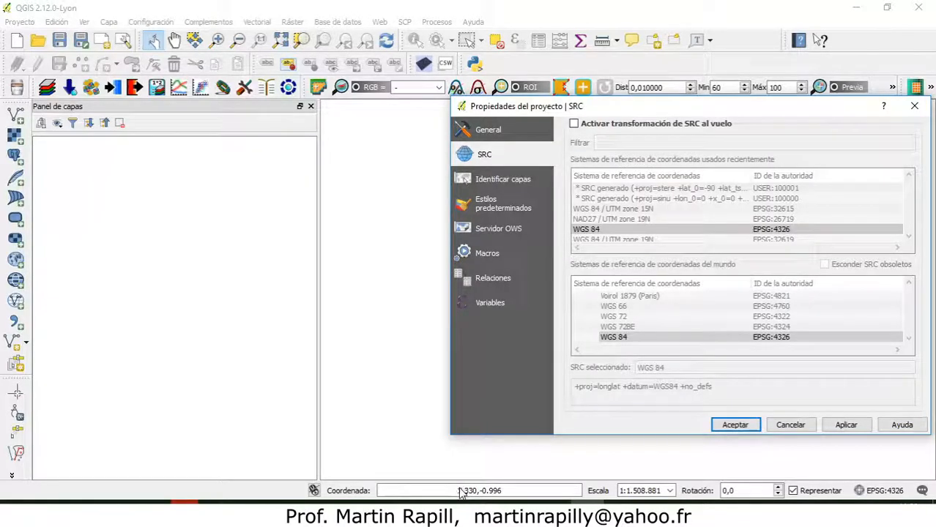
left_click(790, 424)
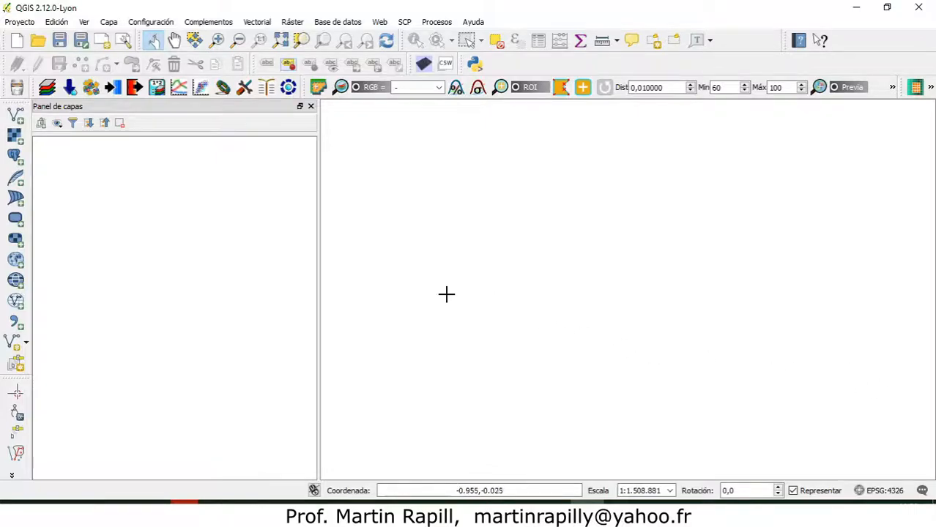
Enable on-the-fly CRS transformation in the project's coordinate reference system properties.
scroll(650, 256, "down", 2)
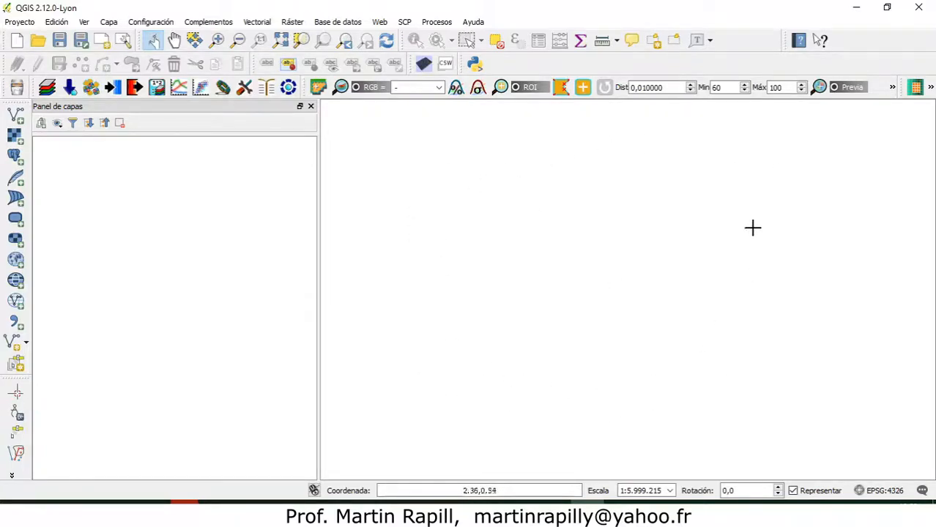
left_click(884, 491)
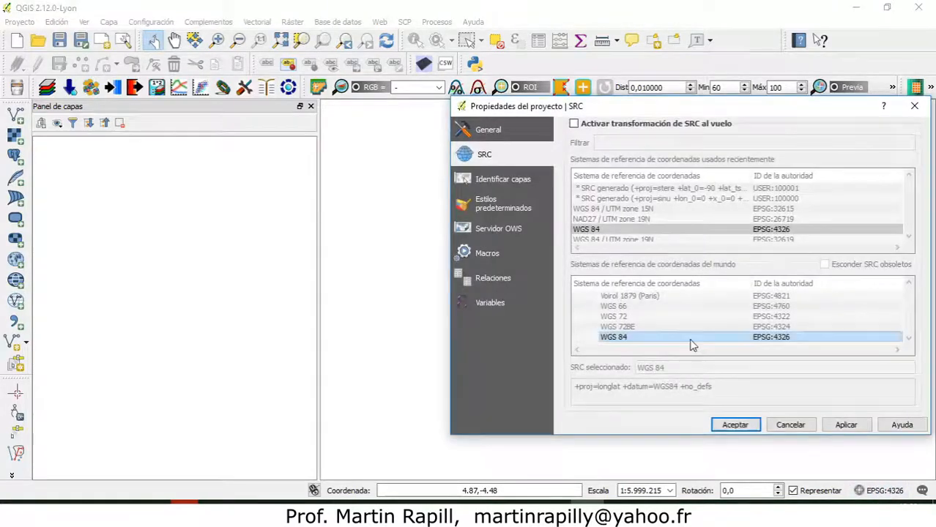
left_click(575, 125)
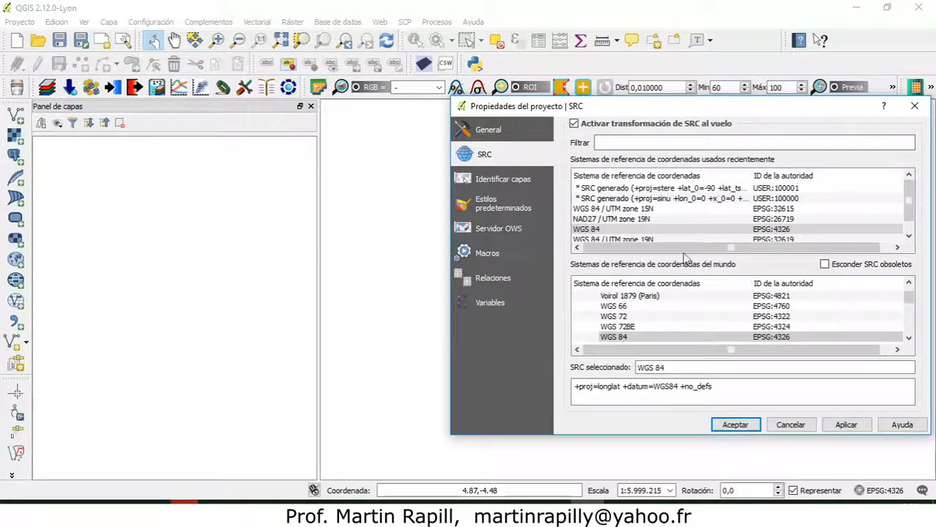
Collapse the geographic and projected groups in the world coordinate systems list and widen its name column to show the full category names.
left_click_drag(909, 298, 910, 287)
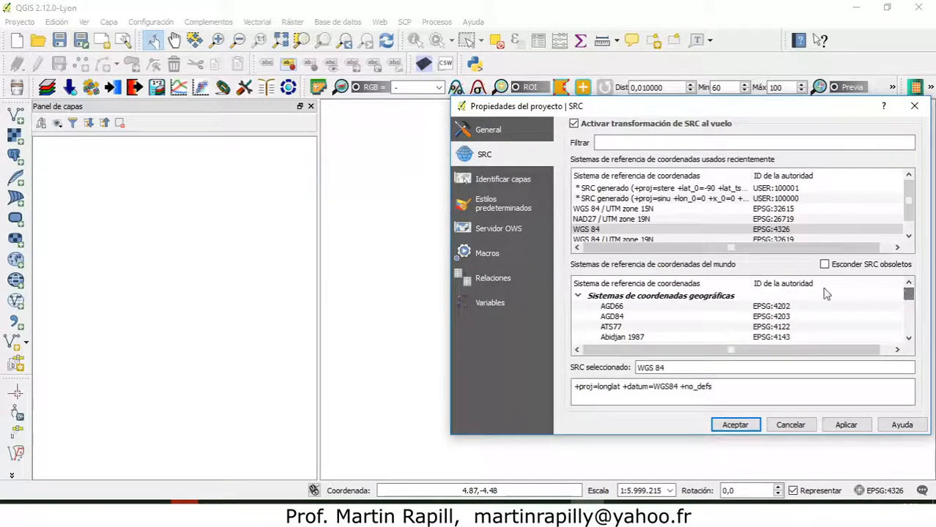
left_click(578, 296)
left_click(578, 306)
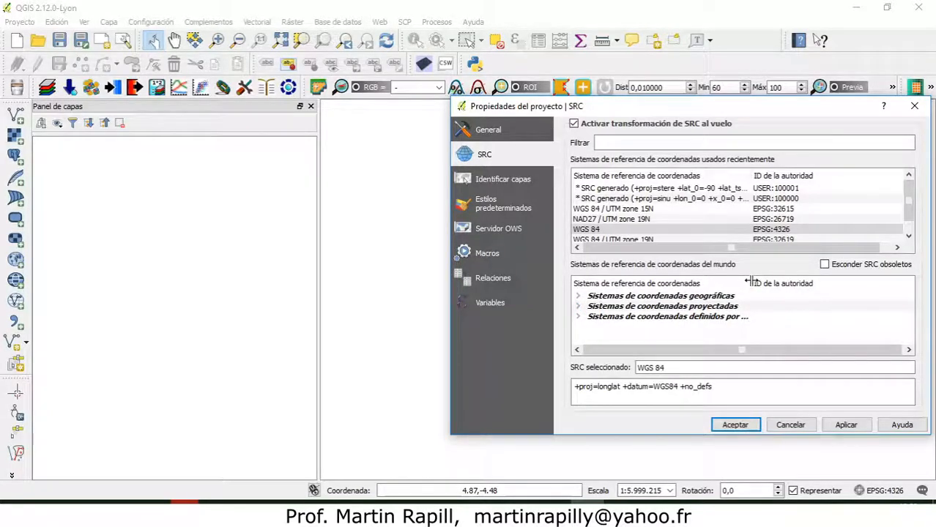
left_click_drag(751, 279, 814, 278)
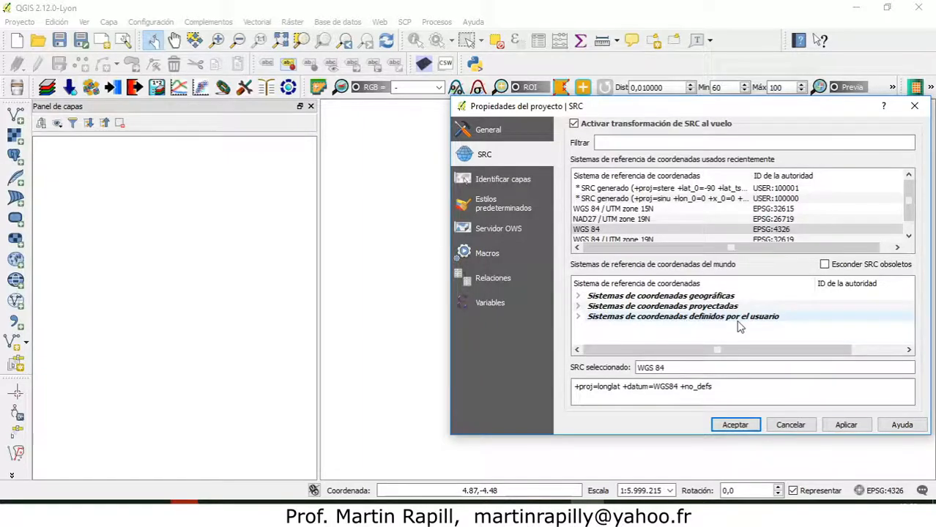
Expand the geographic coordinate systems group and look through its entries down to the end of the group.
left_click(579, 297)
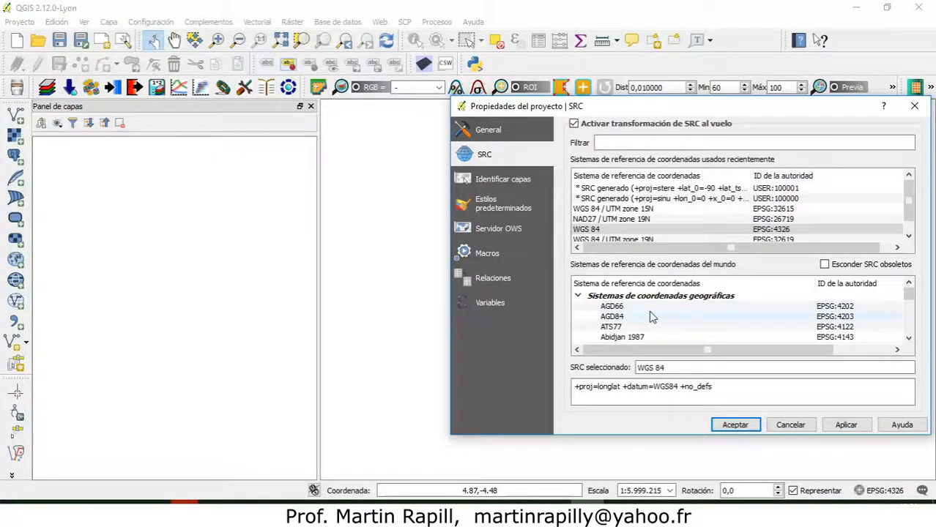
scroll(652, 316, "down", 3)
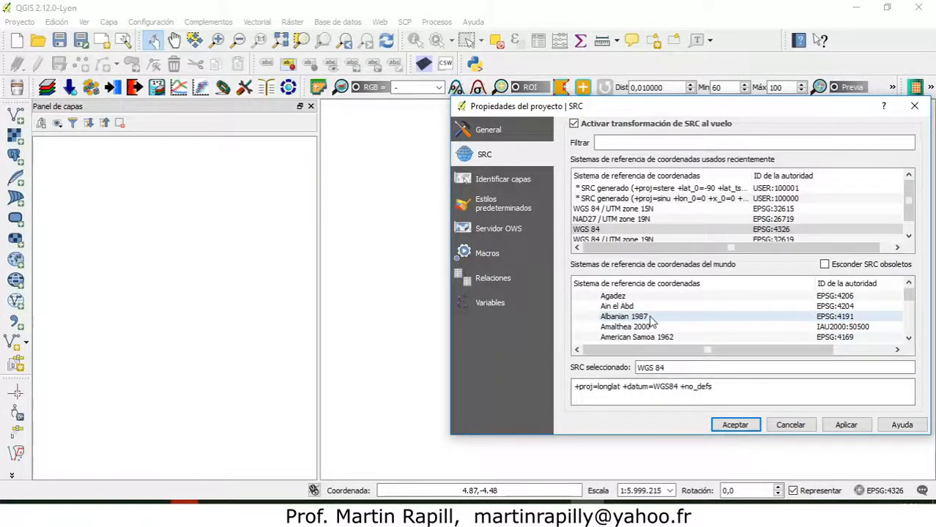
scroll(651, 321, "down", 15)
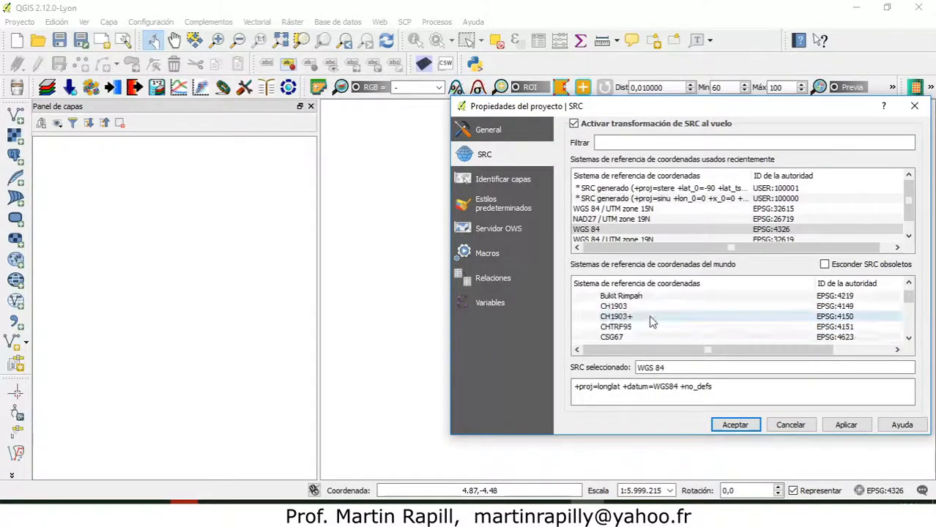
scroll(651, 322, "down", 15)
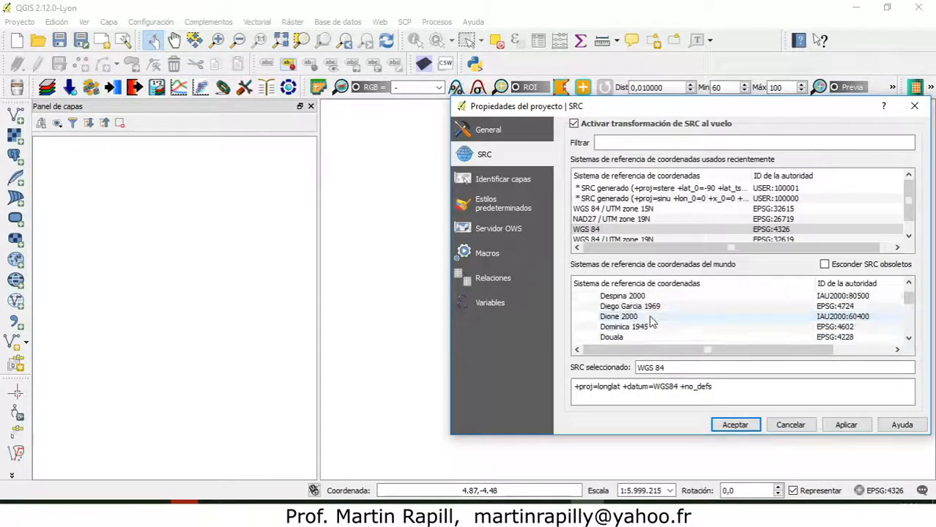
scroll(652, 323, "down", 15)
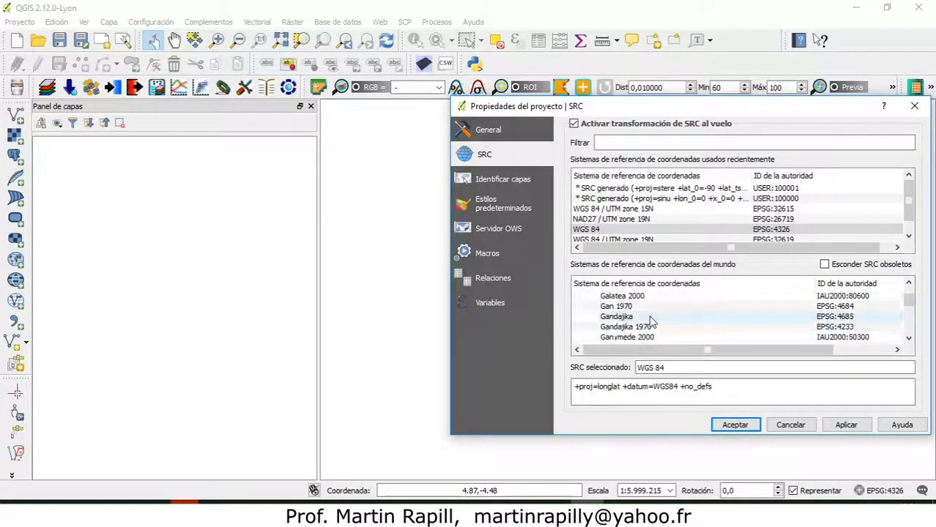
scroll(651, 321, "down", 12)
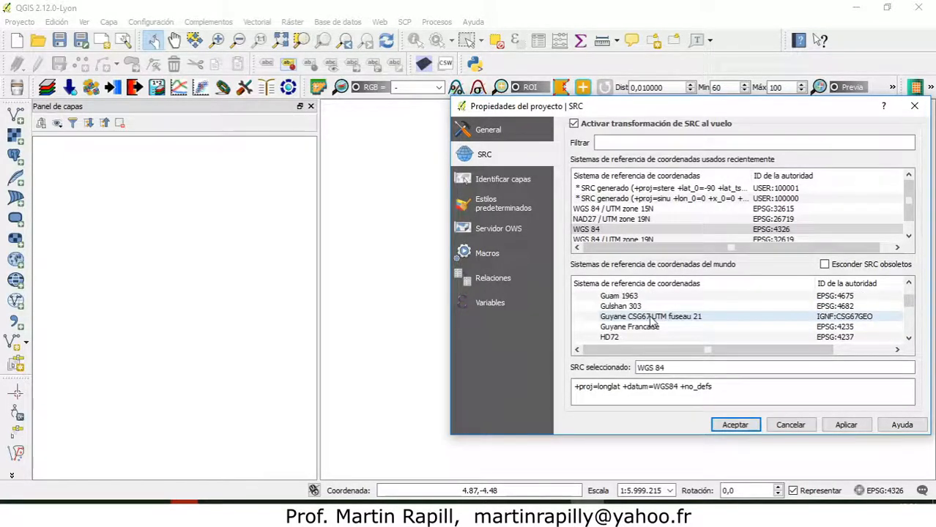
scroll(651, 321, "up", 3)
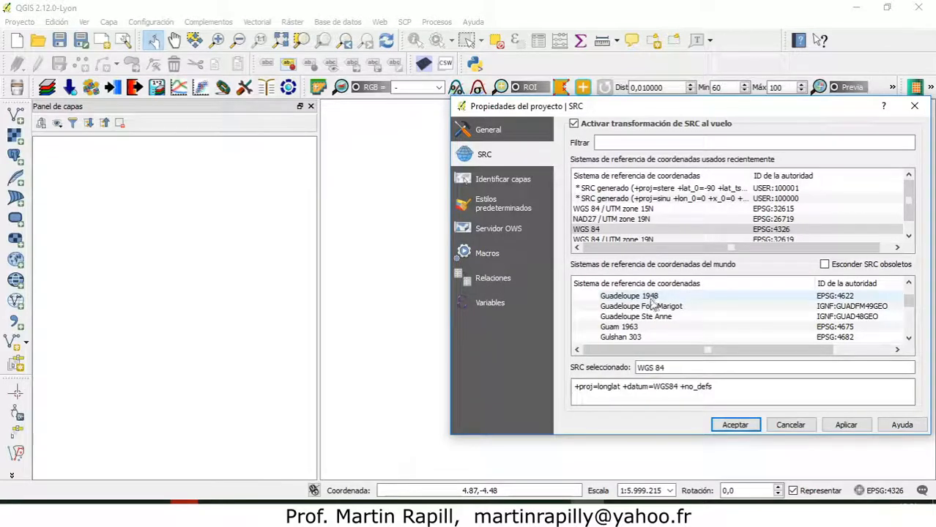
scroll(641, 318, "down", 3)
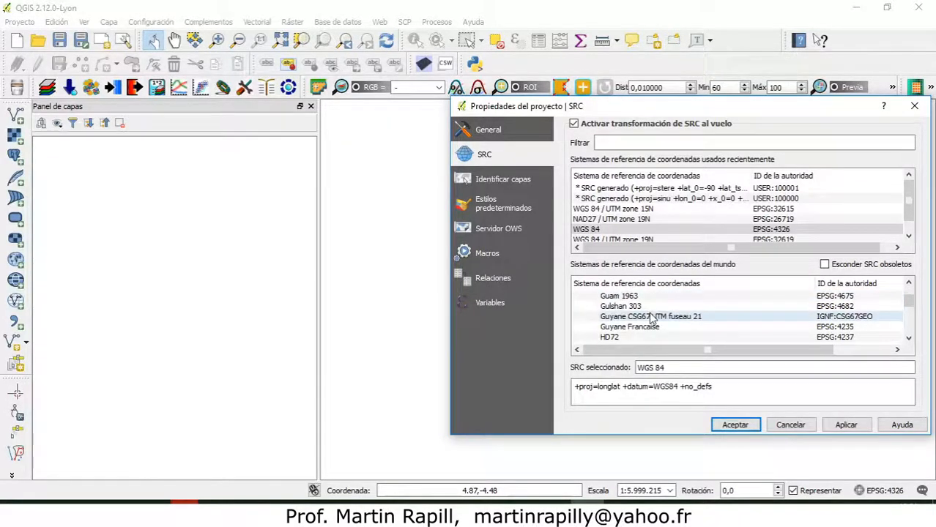
scroll(651, 319, "up", 3)
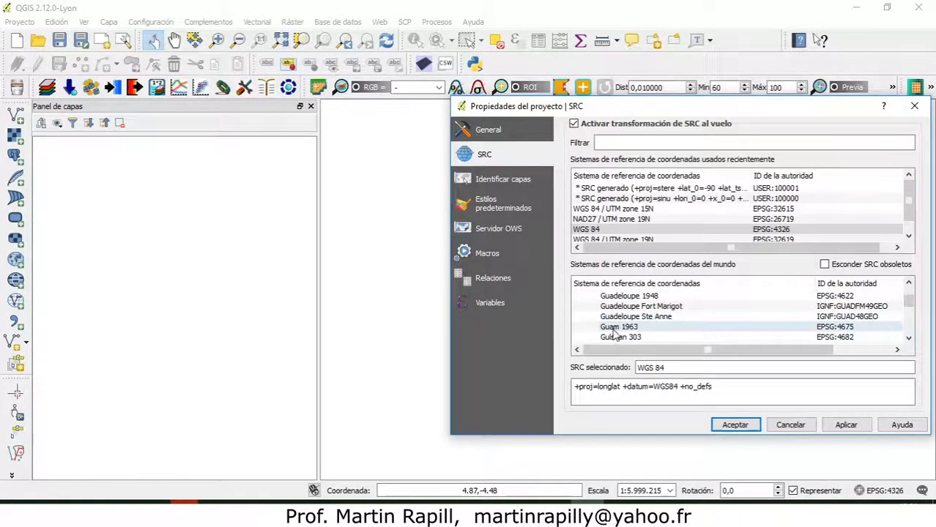
scroll(658, 322, "down", 2)
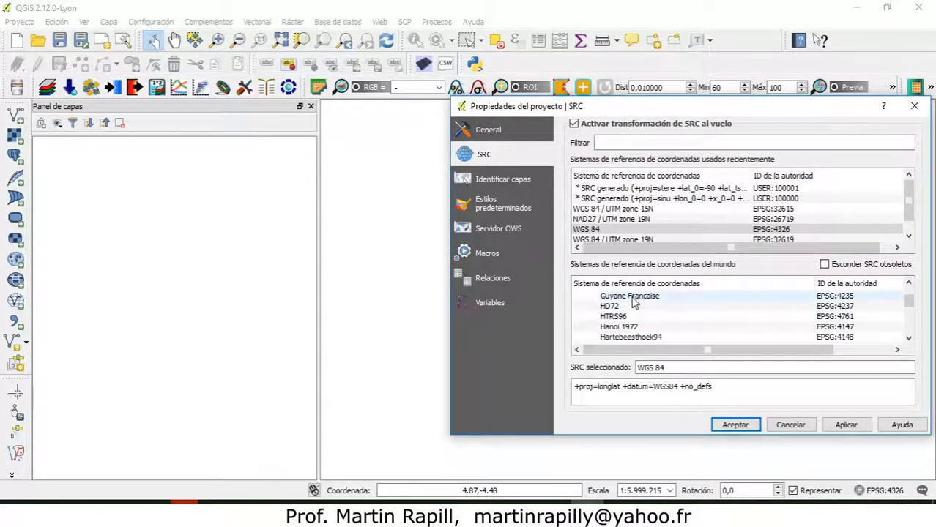
scroll(630, 315, "down", 6)
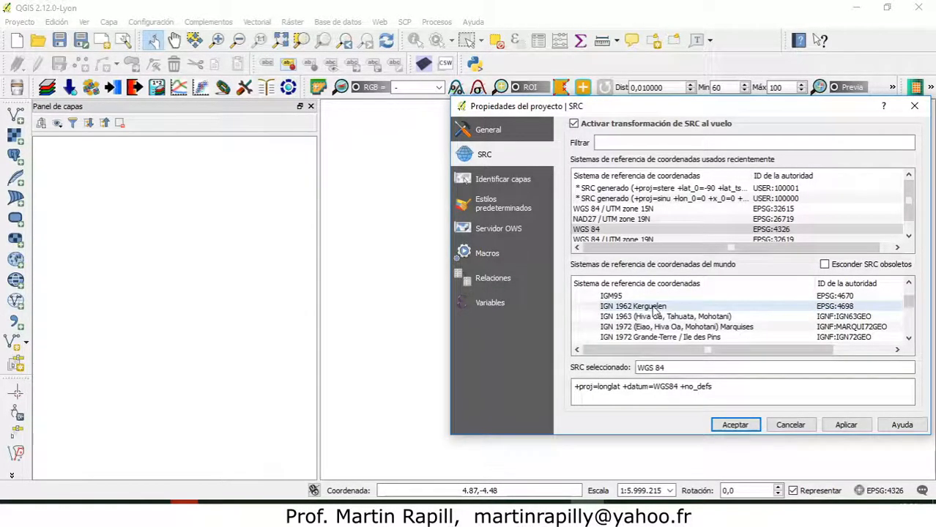
scroll(654, 312, "down", 10)
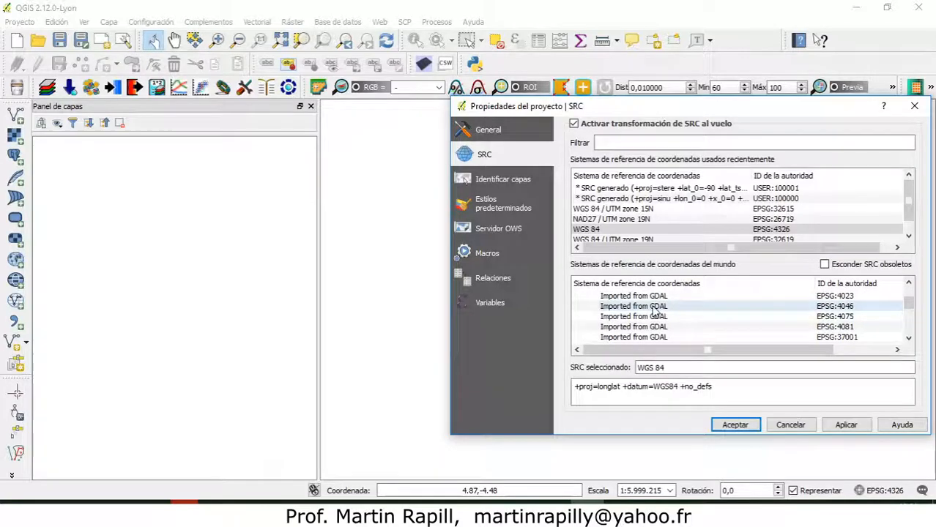
scroll(654, 311, "down", 10)
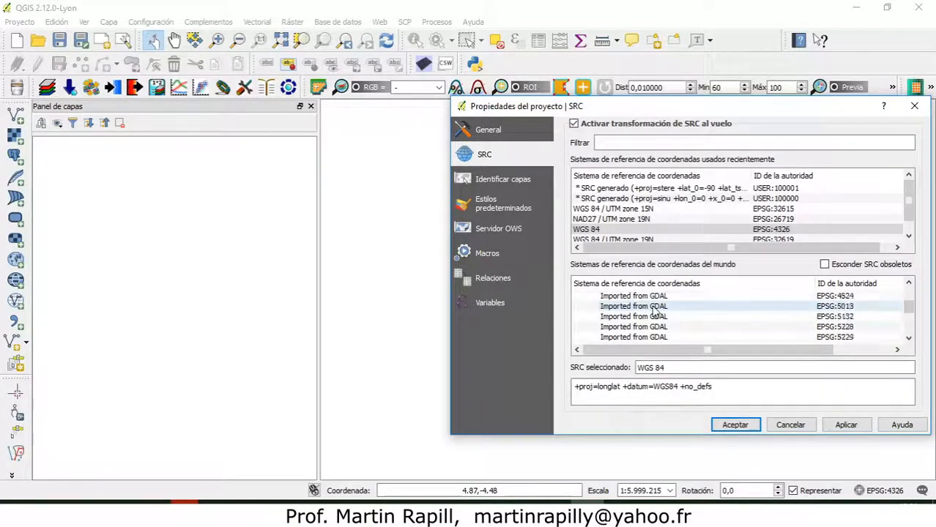
scroll(654, 312, "down", 10)
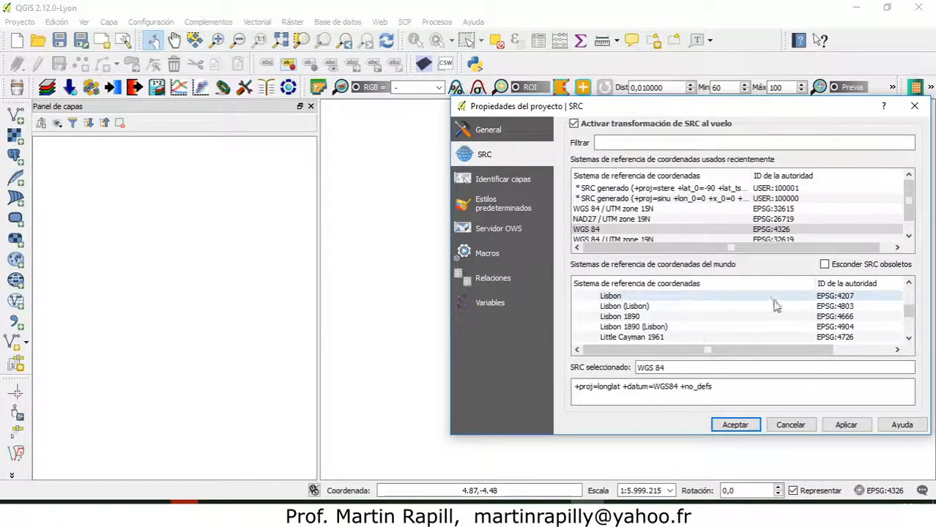
scroll(718, 309, "down", 10)
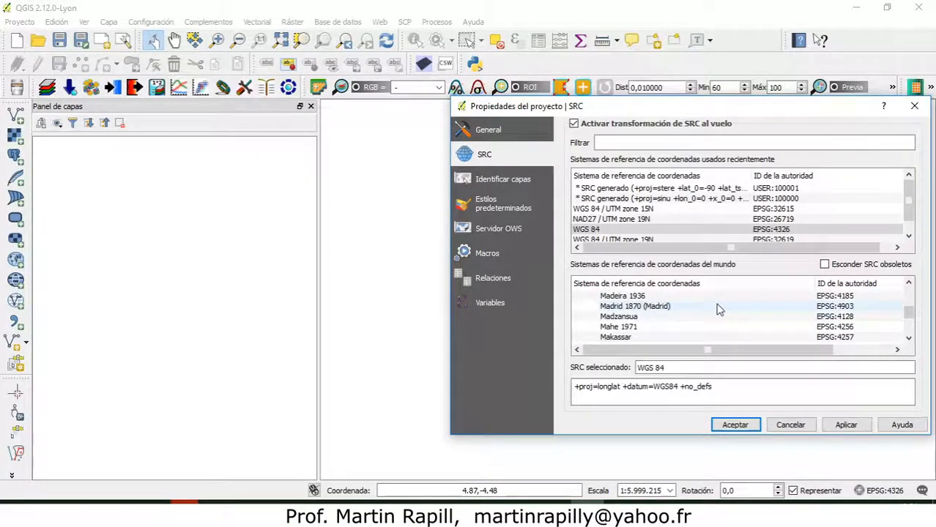
scroll(718, 309, "down", 10)
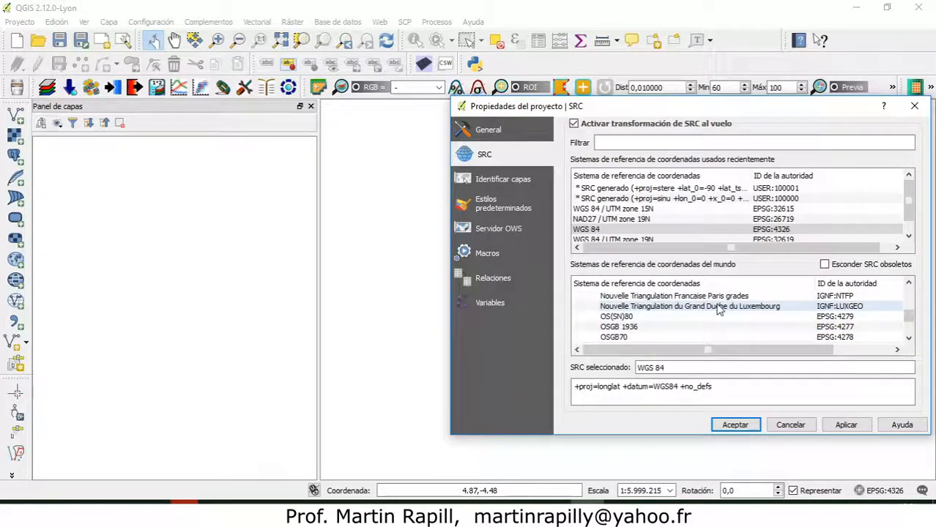
scroll(718, 309, "down", 10)
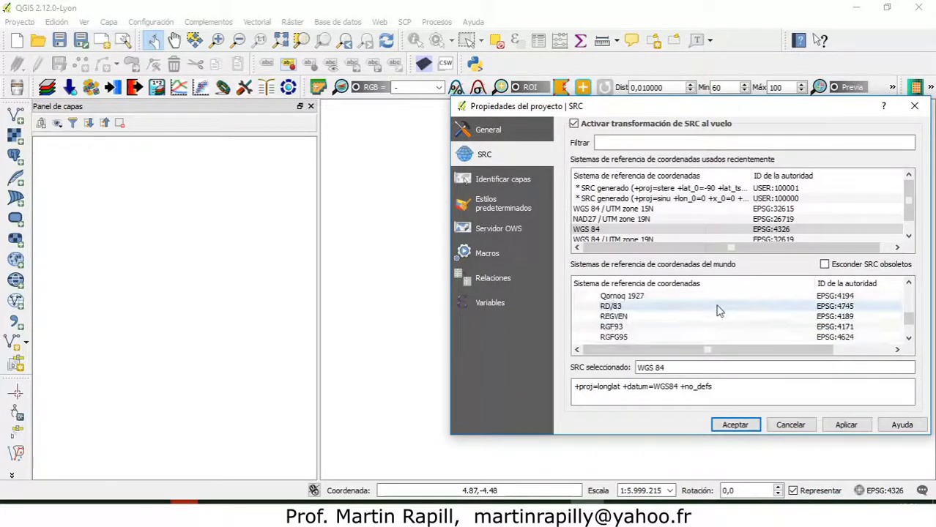
scroll(717, 309, "down", 10)
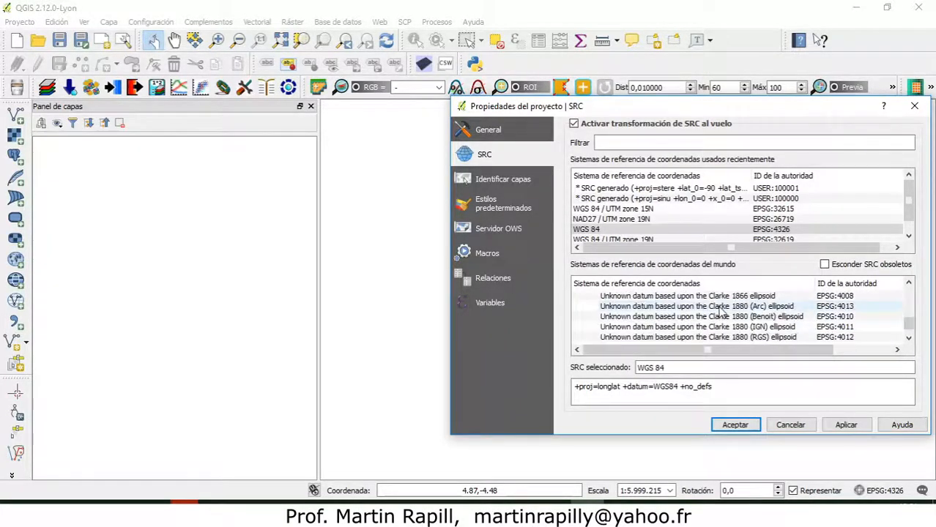
scroll(719, 312, "down", 3)
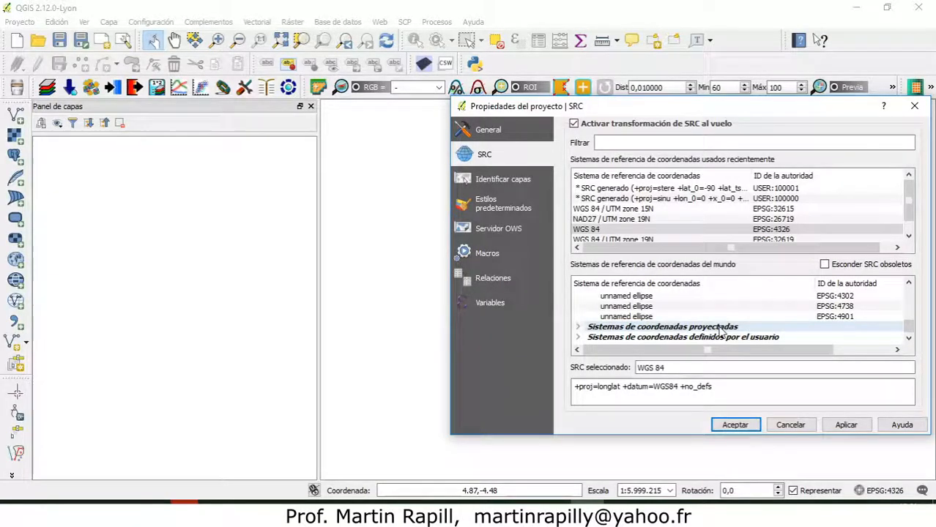
Expand the projected coordinate systems group and look through its projection families down to the WGS 84 / UTM zones.
left_click(578, 327)
scroll(644, 333, "down", 5)
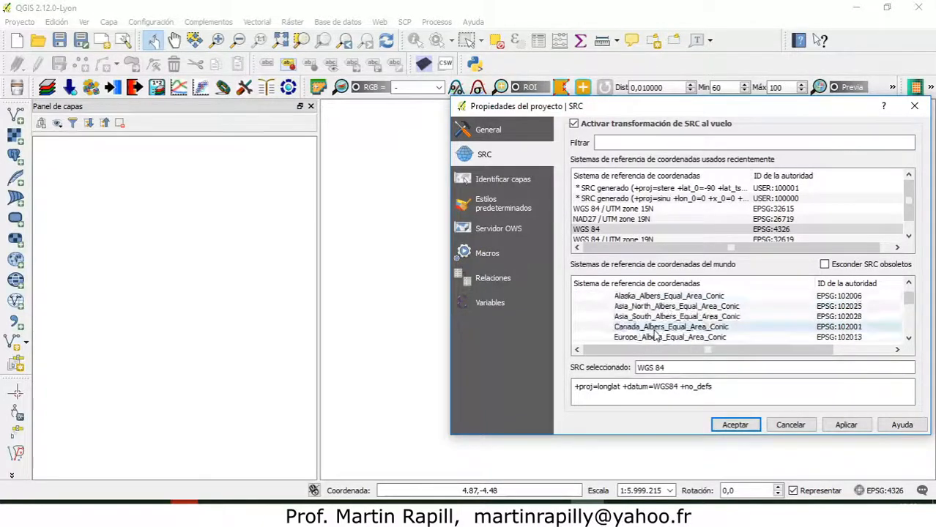
scroll(663, 327, "down", 15)
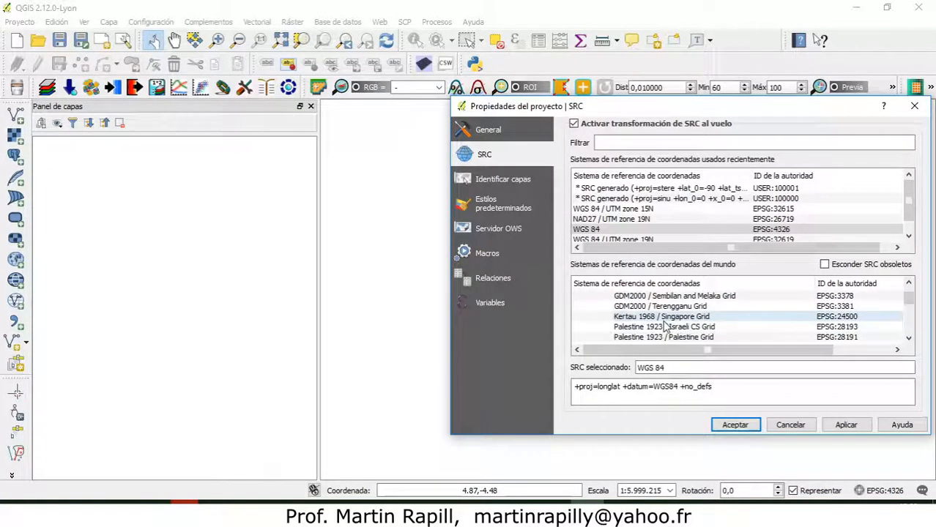
scroll(663, 328, "down", 3)
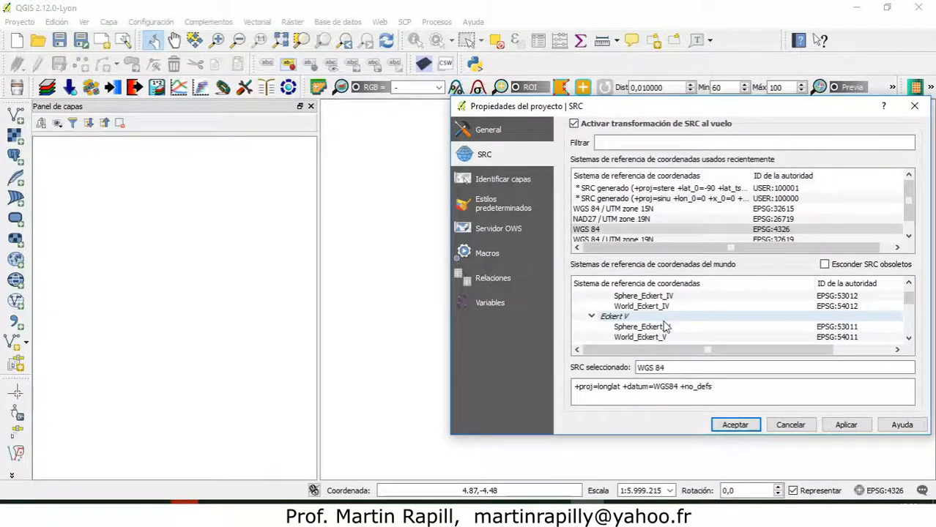
scroll(665, 328, "down", 10)
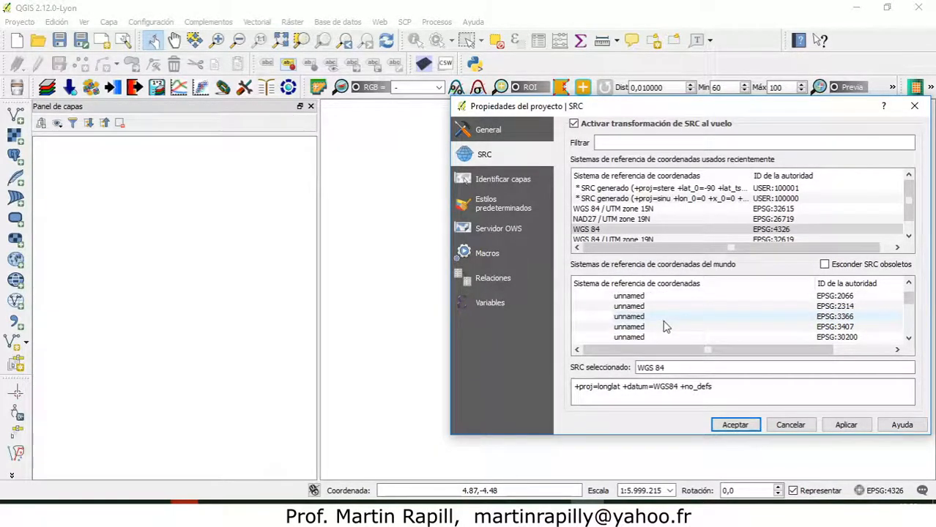
scroll(665, 327, "down", 10)
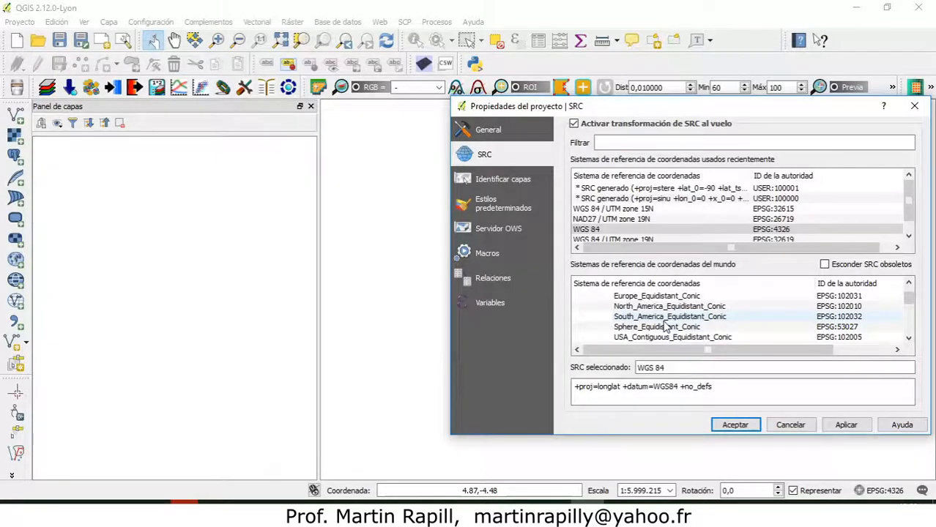
scroll(664, 324, "down", 5)
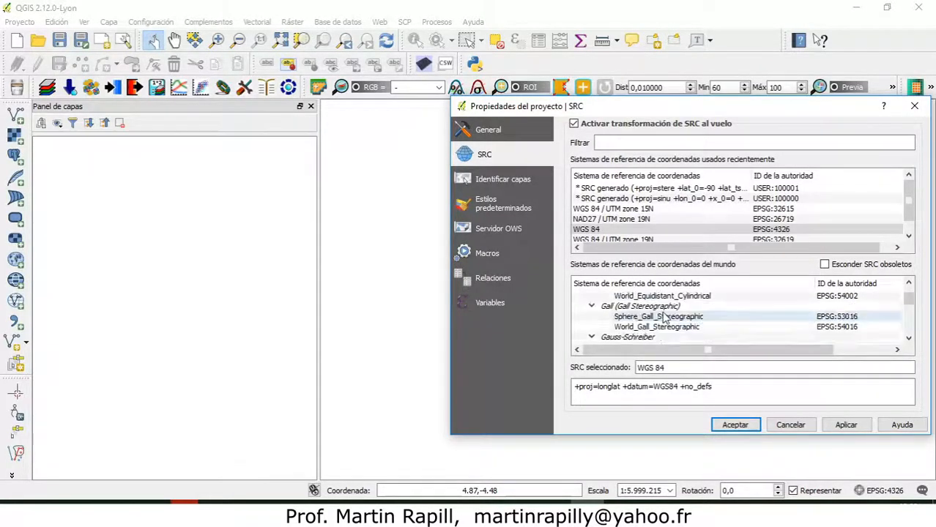
scroll(665, 317, "down", 3)
scroll(664, 316, "down", 2)
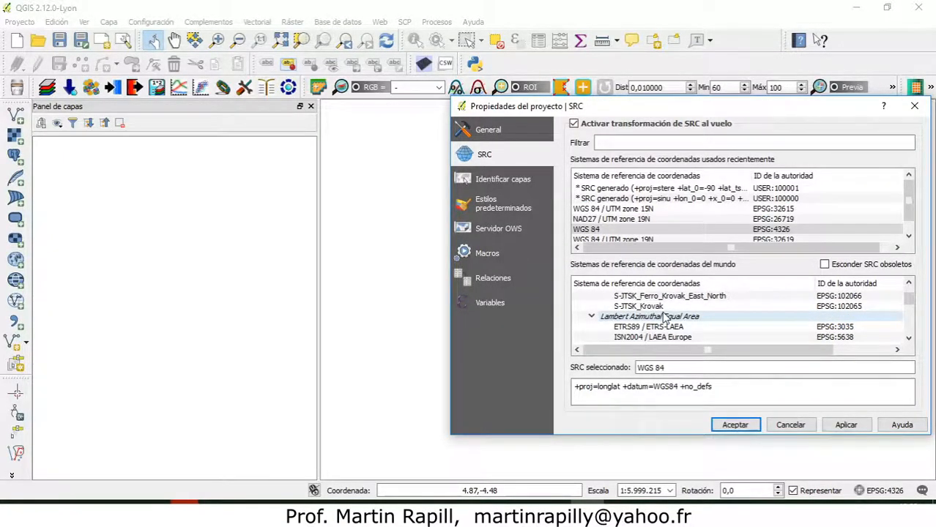
scroll(664, 317, "down", 8)
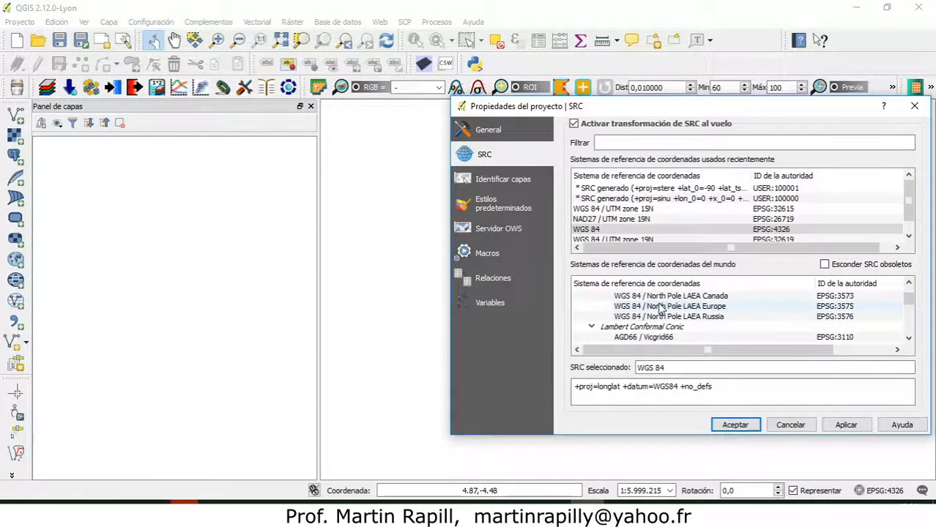
scroll(659, 308, "down", 10)
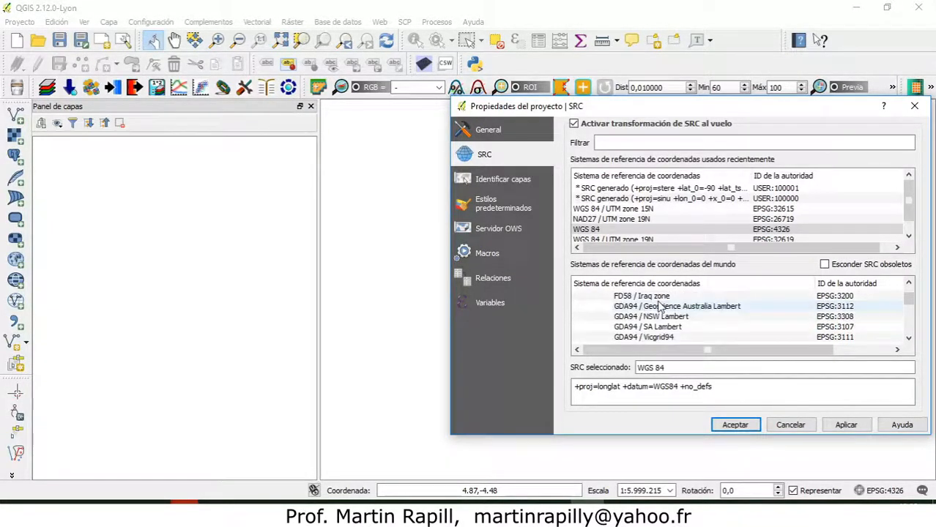
scroll(658, 306, "down", 10)
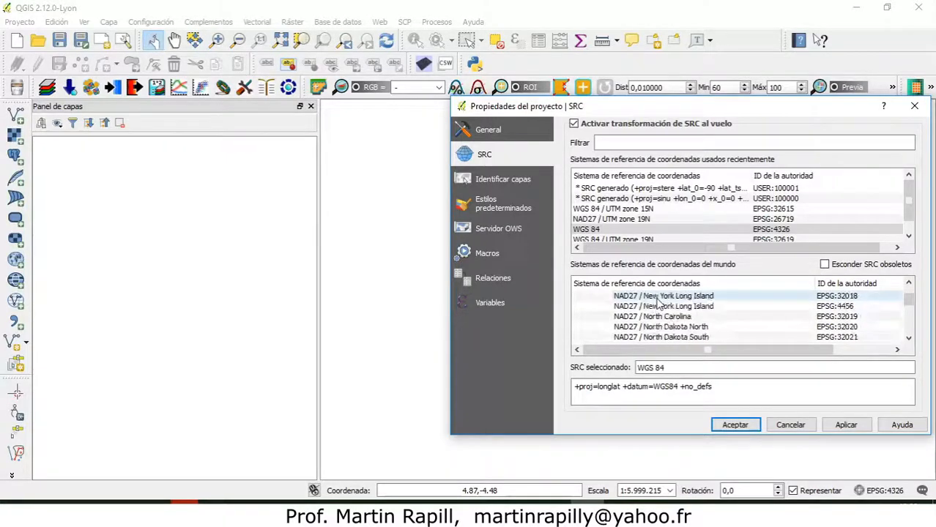
scroll(659, 306, "down", 10)
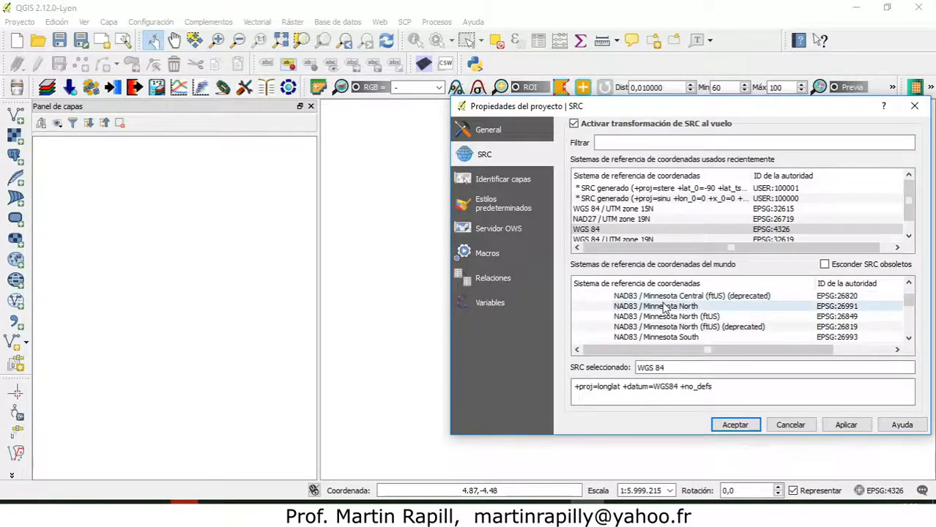
scroll(665, 308, "down", 10)
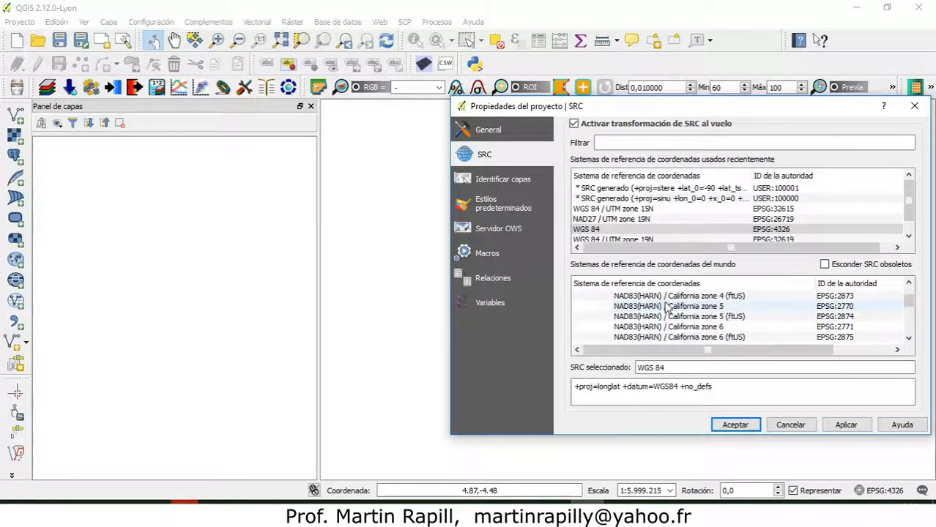
scroll(666, 306, "down", 8)
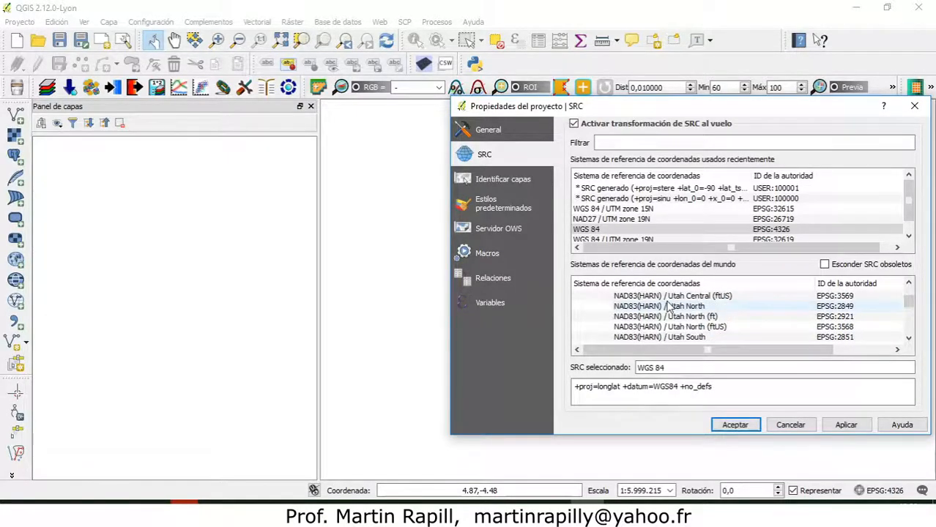
scroll(689, 311, "down", 15)
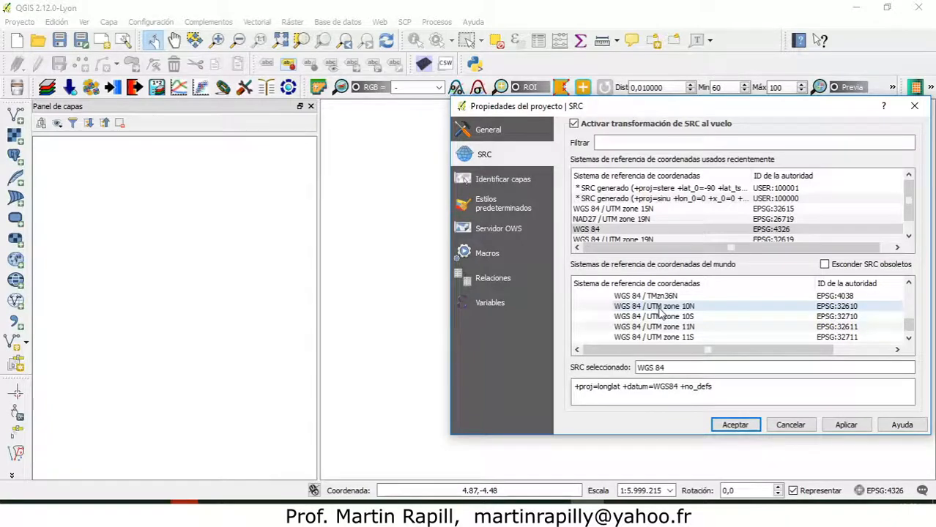
scroll(663, 312, "down", 6)
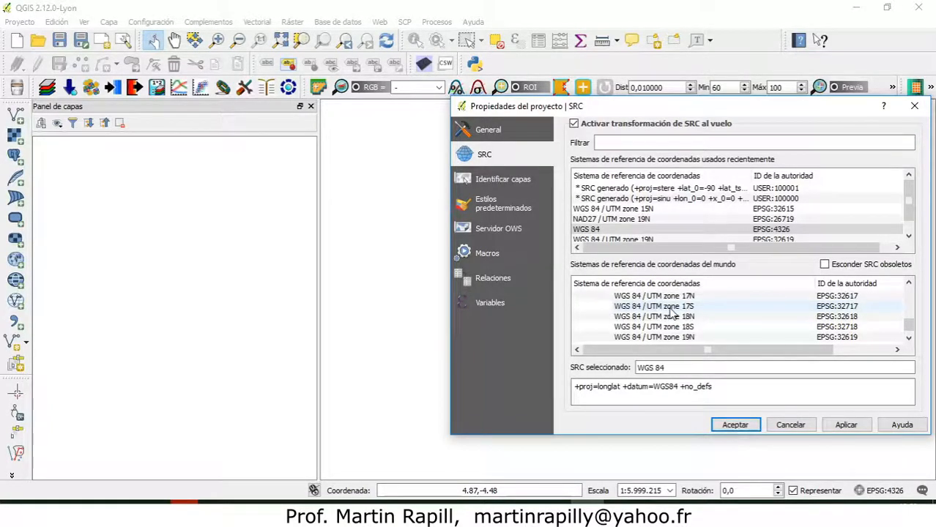
Inspect the WGS 84 / UTM zone 19N and 18N definitions, turn off on-the-fly transformation and close the project properties without saving.
left_click(679, 309)
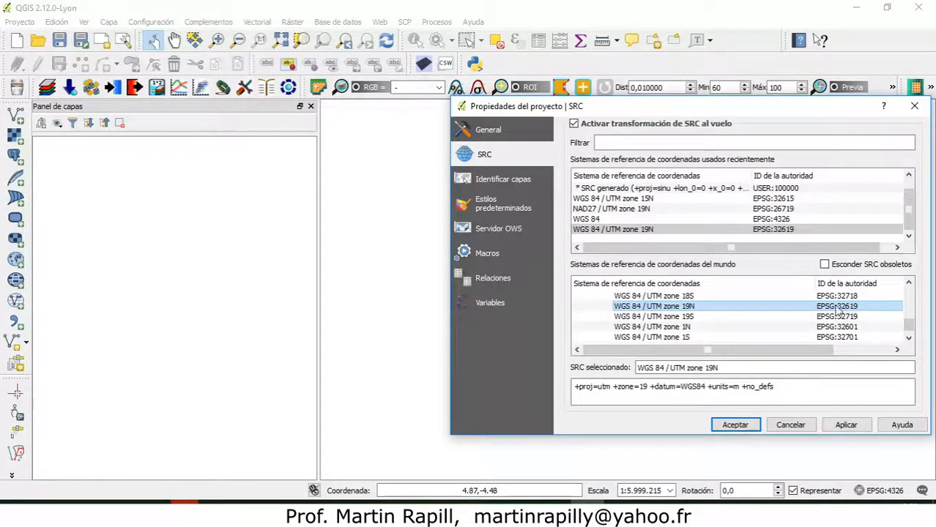
scroll(720, 318, "up", 1)
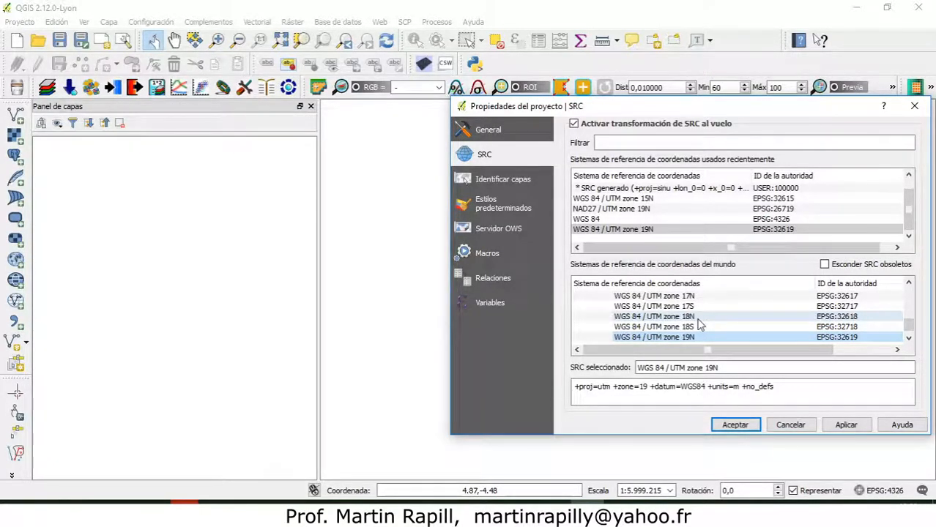
left_click(635, 317)
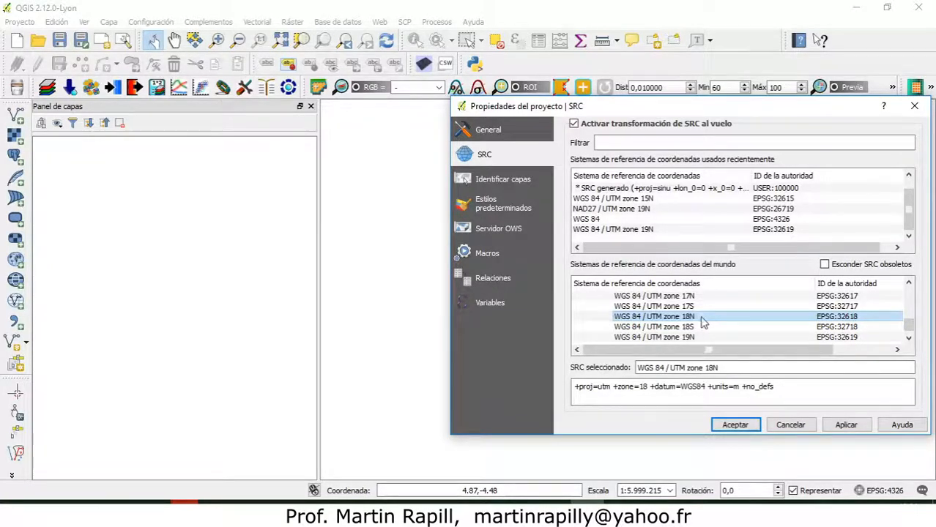
left_click(575, 124)
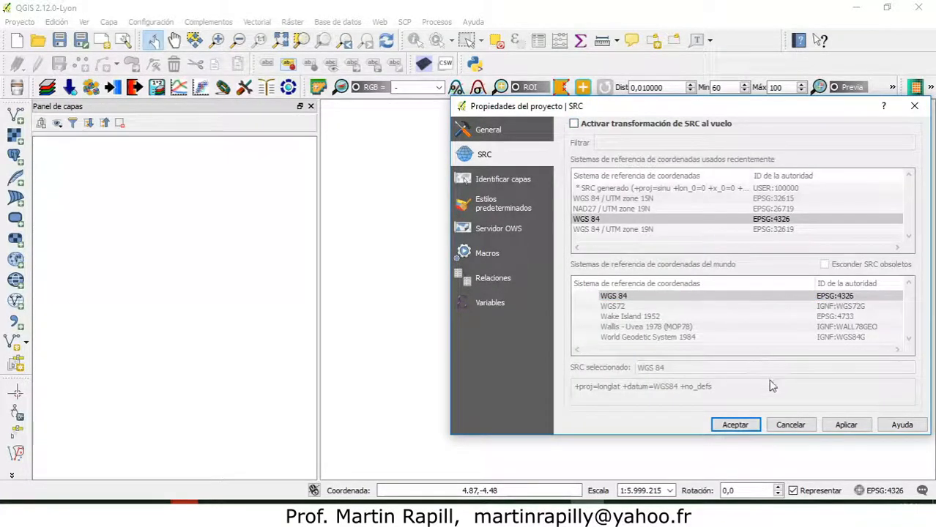
left_click(790, 425)
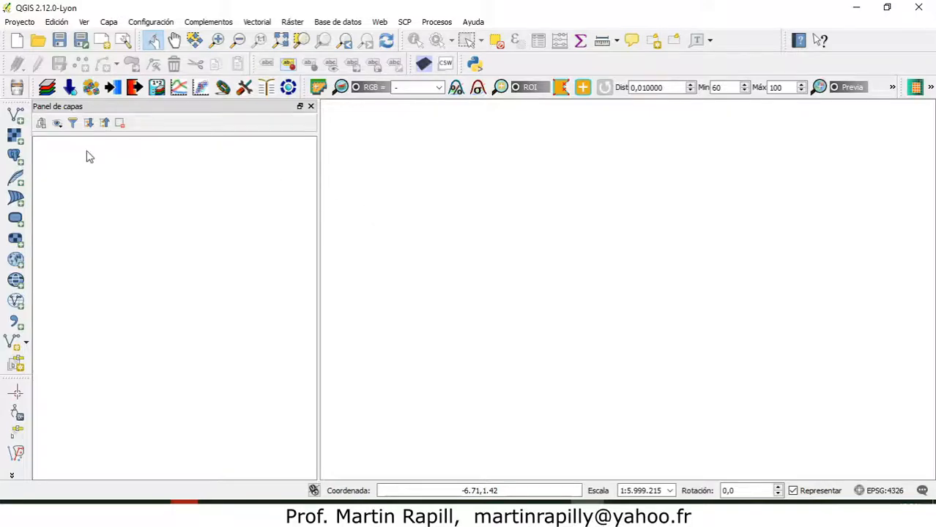
Start adding a vector layer from a file and browse to the Vectores folder inside Datos para practicas QGIS EIGEO on the TOURO drive.
left_click(12, 119)
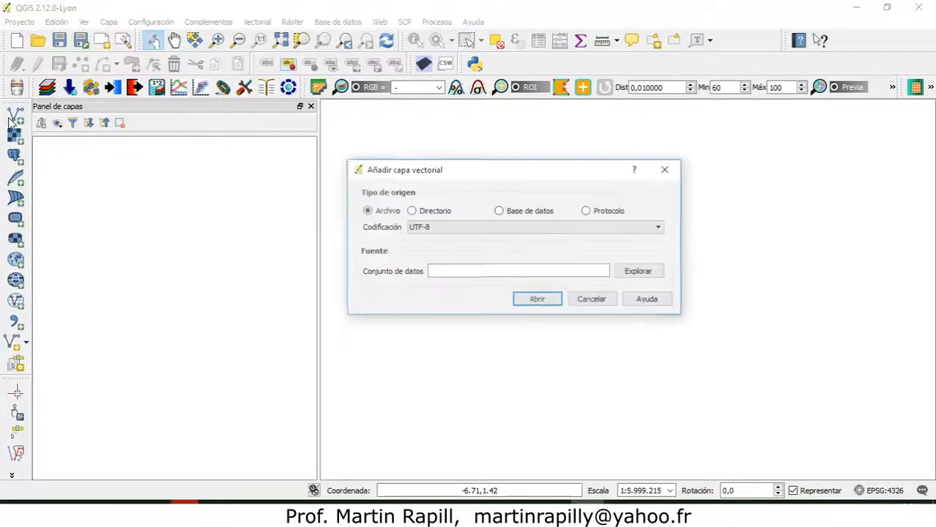
left_click(640, 271)
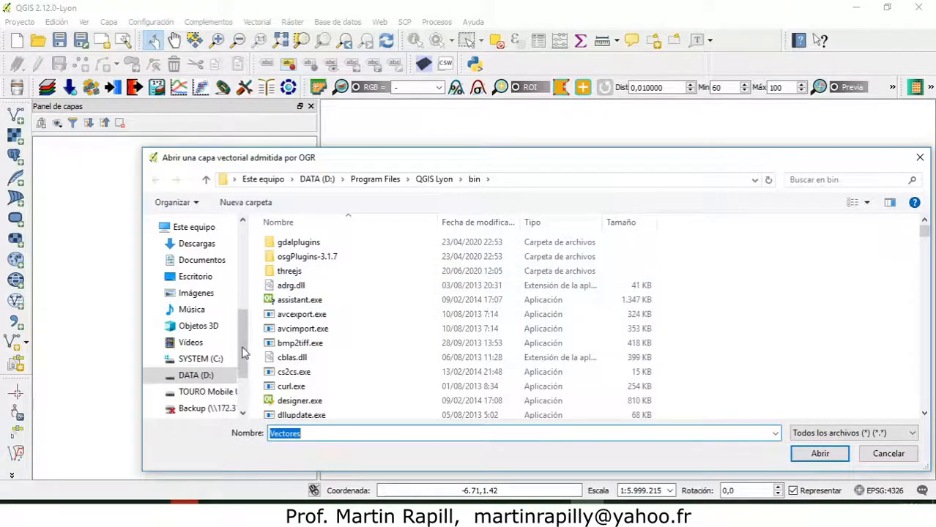
scroll(194, 322, "down", 2)
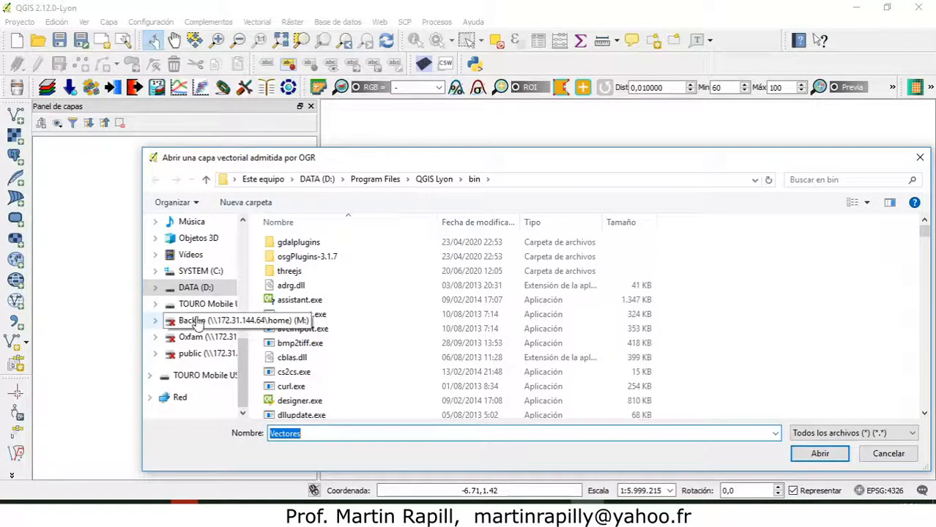
left_click(194, 304)
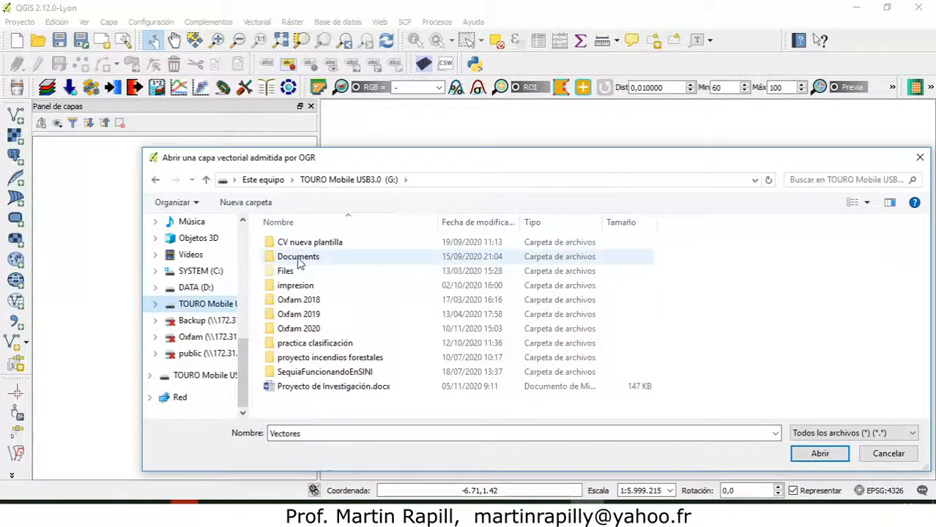
double_click(294, 257)
scroll(293, 359, "down", 5)
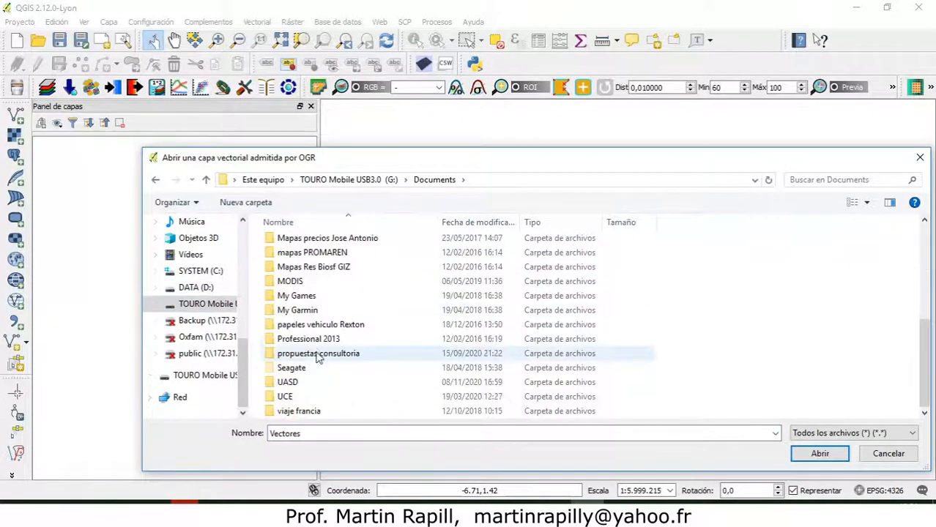
double_click(296, 382)
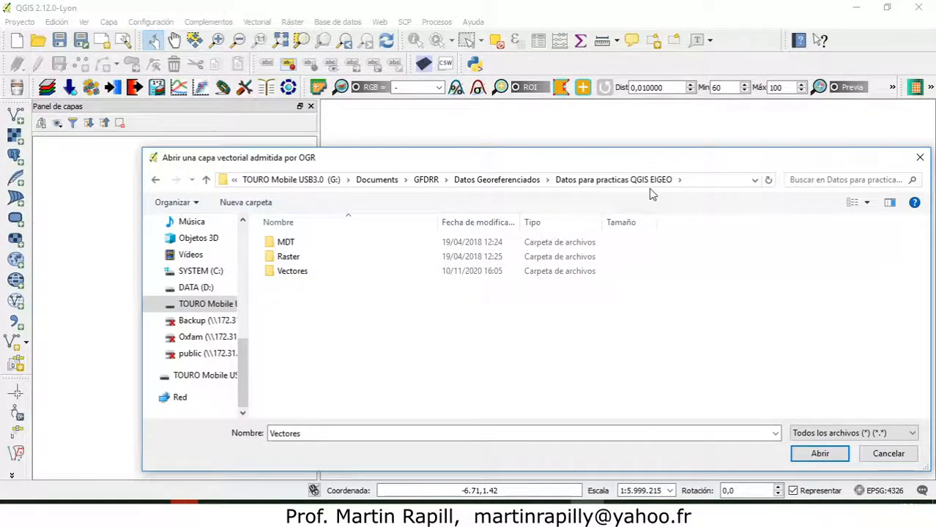
double_click(291, 272)
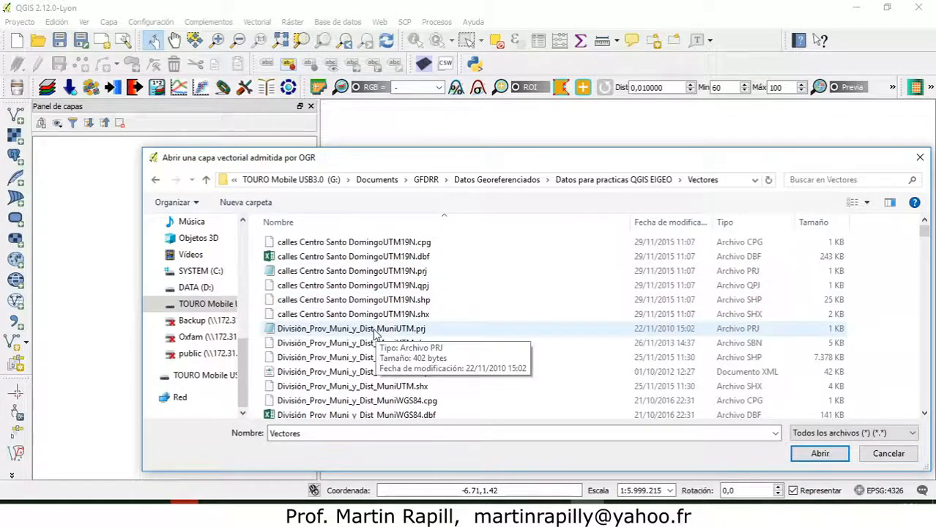
Add the hispaniola.shp shapefile to the project as a vector layer and select it in the layer list.
scroll(377, 335, "down", 10)
scroll(378, 335, "down", 5)
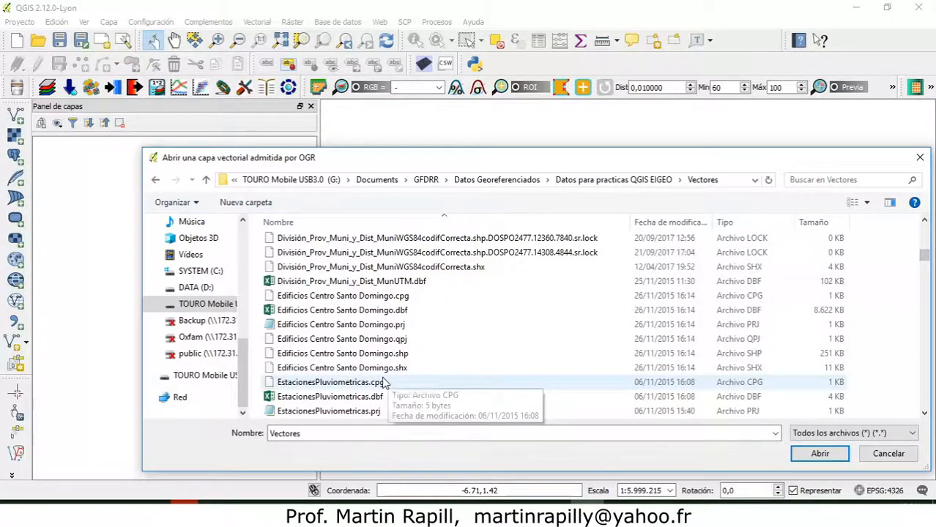
scroll(382, 374, "down", 4)
left_click(314, 326)
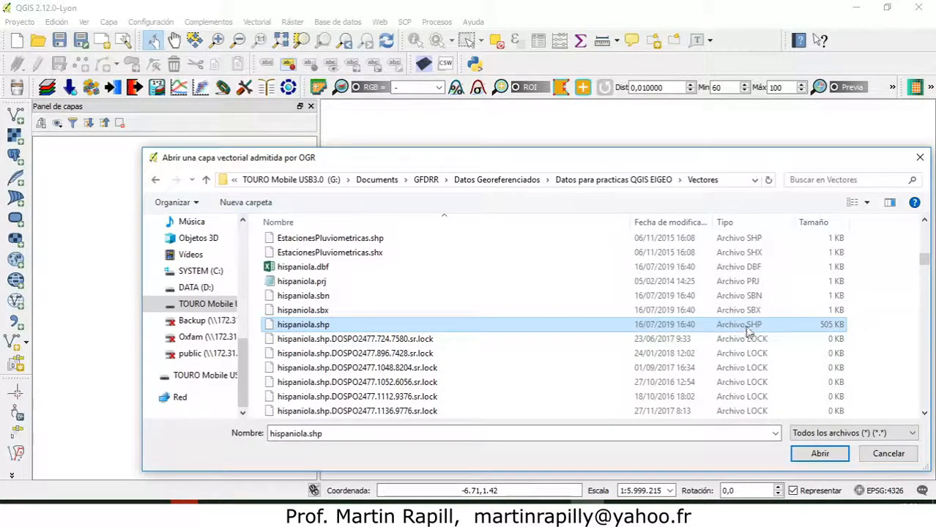
left_click(811, 455)
left_click(539, 301)
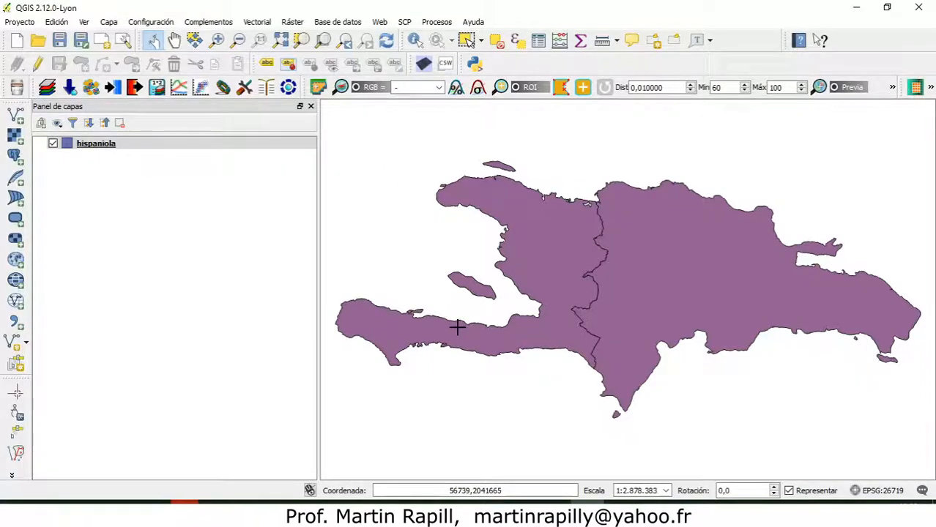
left_click(119, 145)
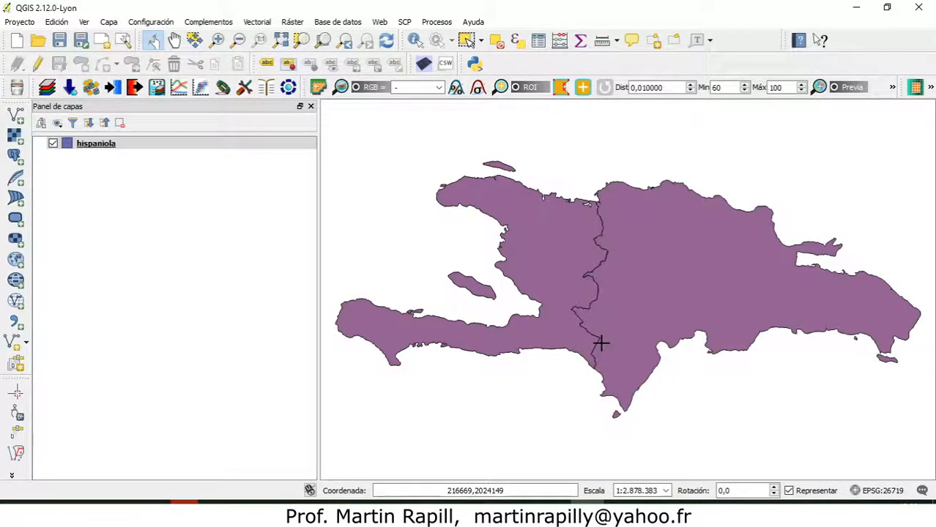
left_click(92, 145)
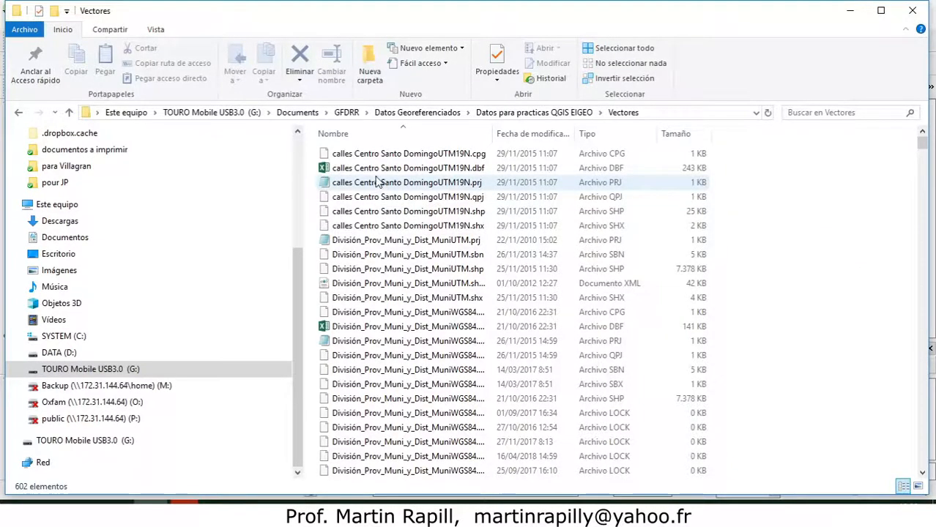
Switch to the Vectores folder in File Explorer and go through hispaniola's component files: .dbf, .prj, .sbn, .sbx and .shp.
scroll(401, 222, "down", 4)
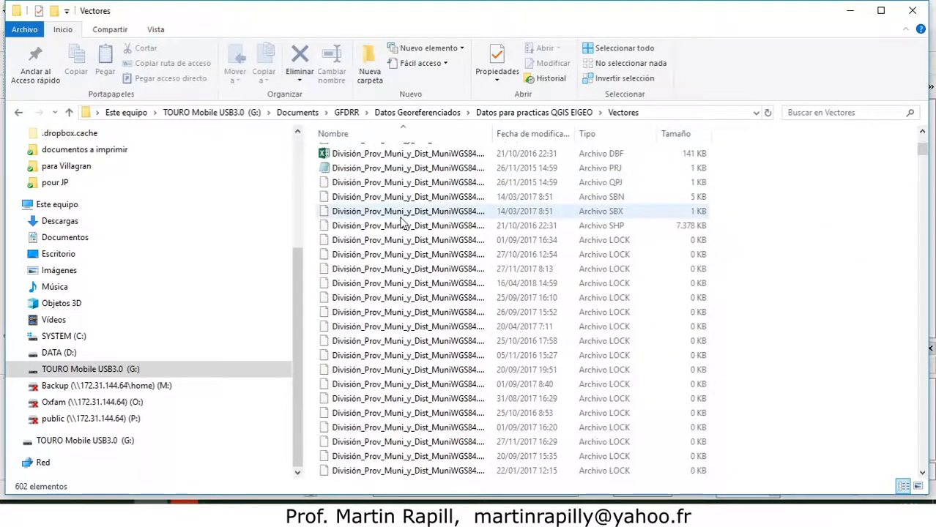
scroll(400, 222, "down", 10)
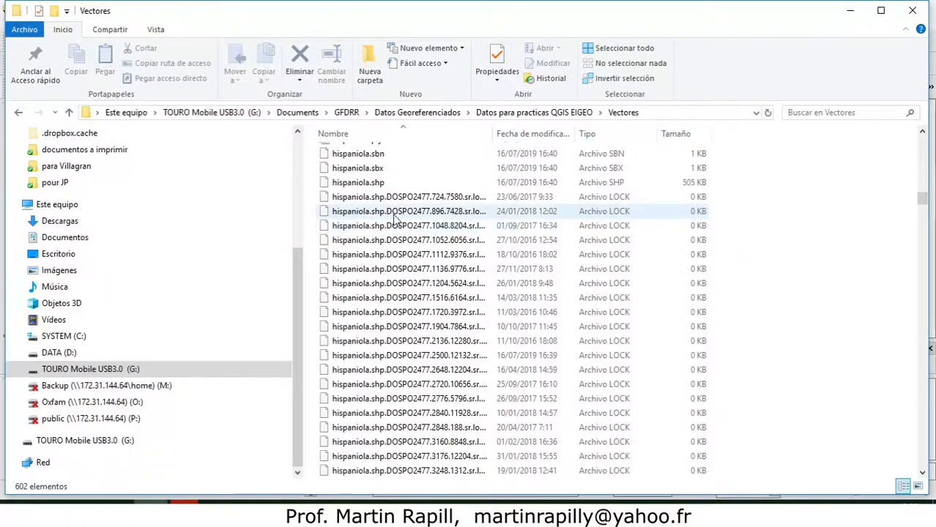
scroll(396, 219, "up", 3)
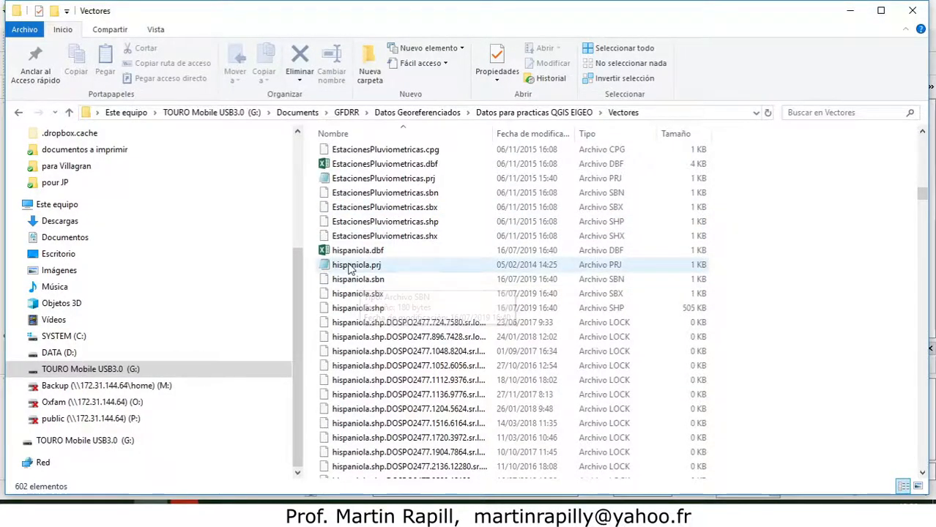
left_click(350, 268)
left_click(355, 252)
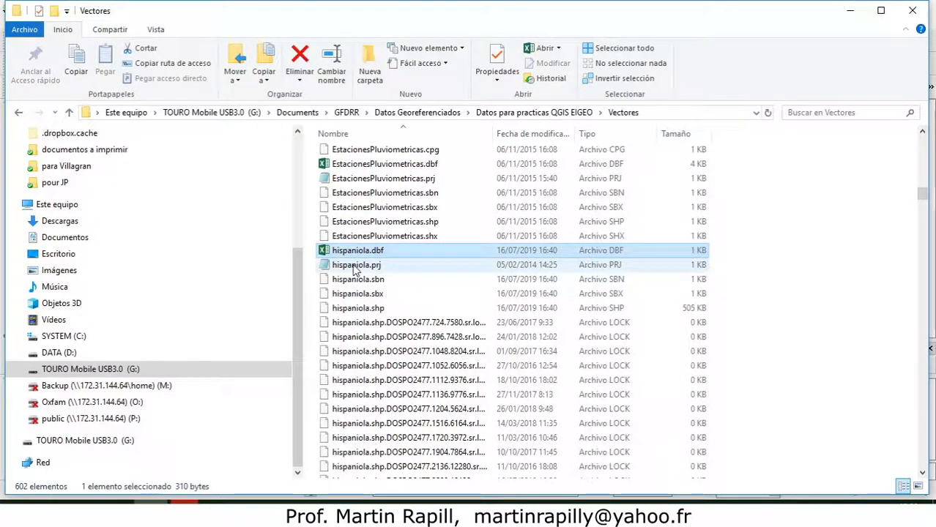
left_click(355, 266)
left_click(344, 281)
left_click(336, 294)
left_click(331, 308)
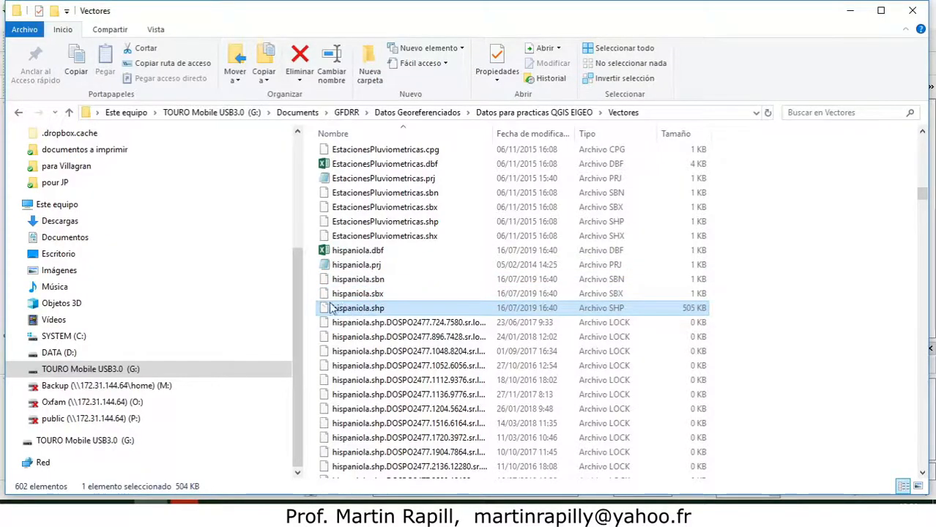
Open hispaniola.prj from the Vectores folder and examine its projected coordinate system name and the geographic coordinate system definition.
left_click_drag(308, 314, 349, 252)
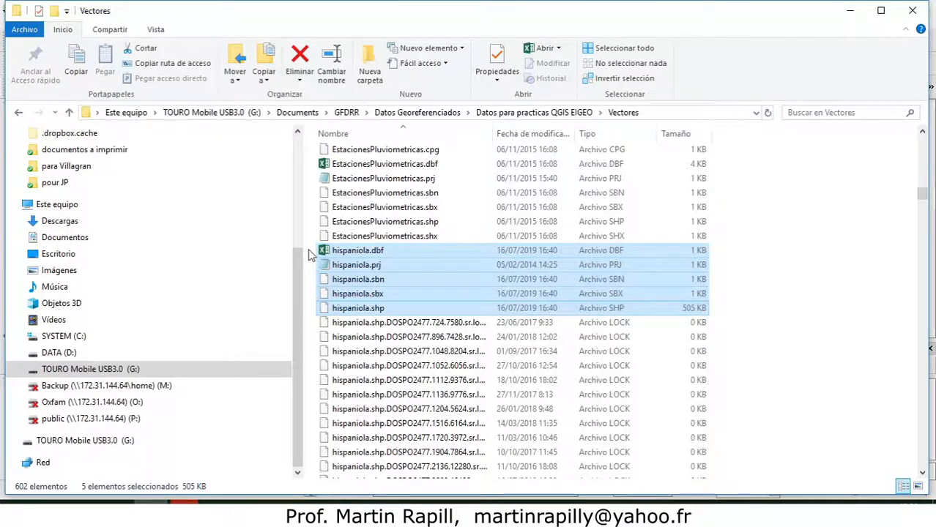
left_click(370, 265)
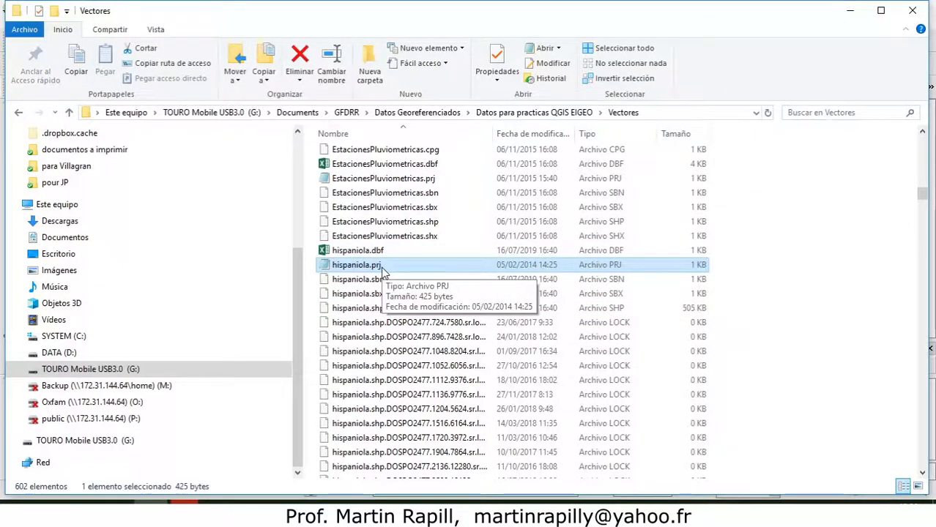
double_click(369, 266)
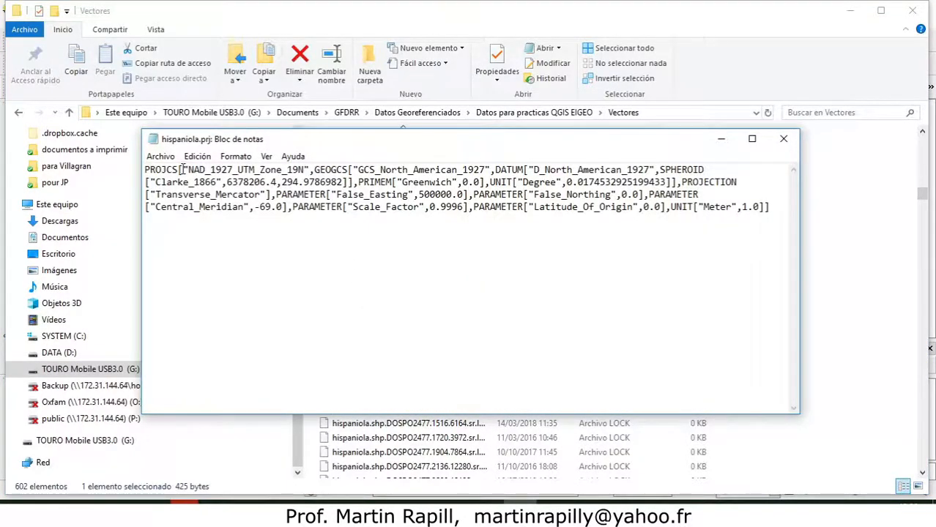
left_click_drag(241, 145, 256, 172)
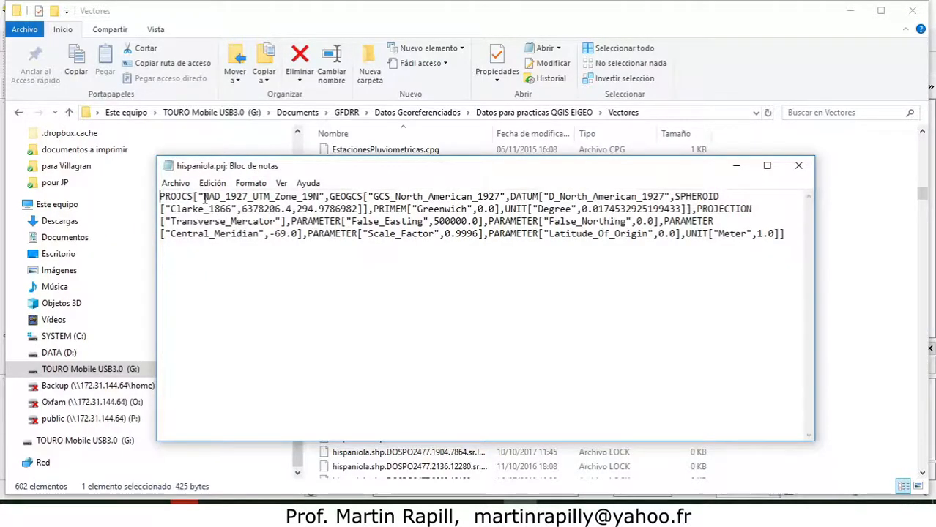
left_click_drag(203, 196, 320, 197)
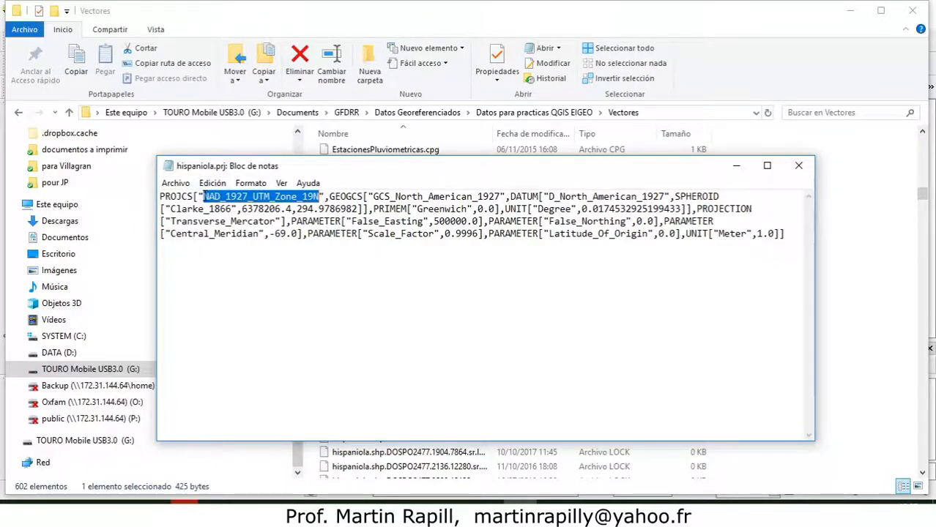
left_click_drag(205, 196, 321, 197)
left_click_drag(371, 196, 781, 247)
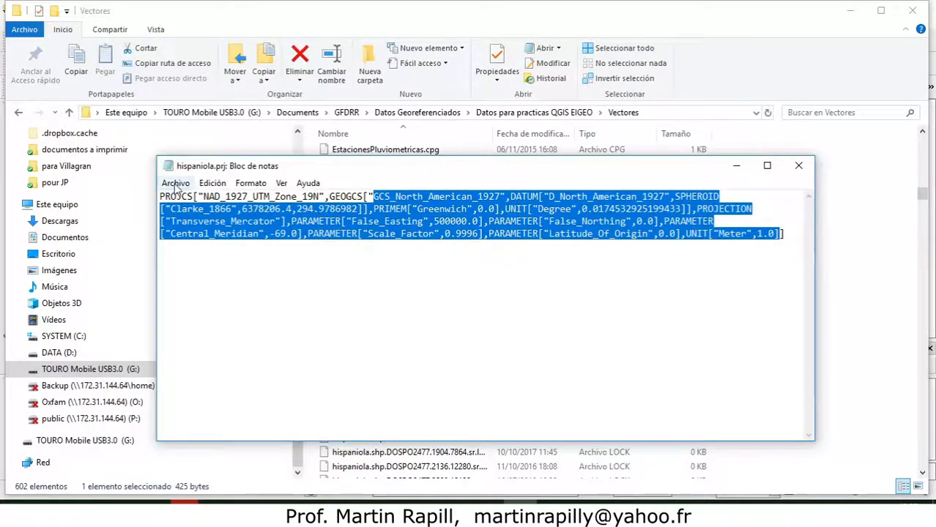
left_click(262, 275)
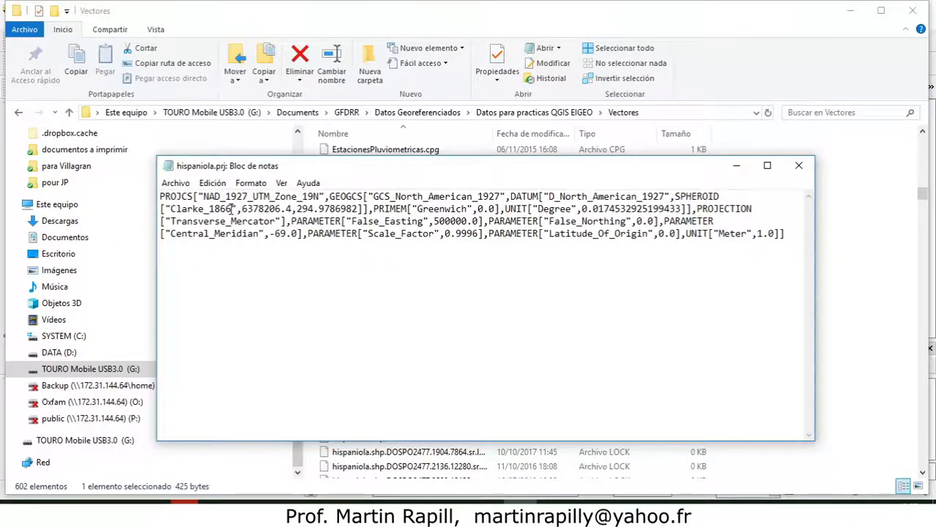
Examine the spheroid, its semi-major axis and flattening, the prime meridian and the angular unit in hispaniola.prj.
left_click_drag(231, 209, 171, 211)
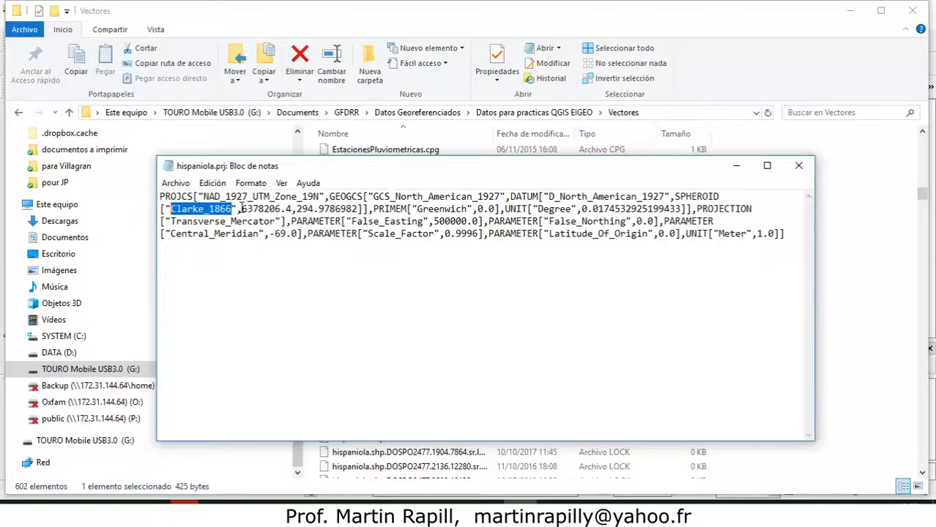
left_click_drag(240, 208, 293, 210)
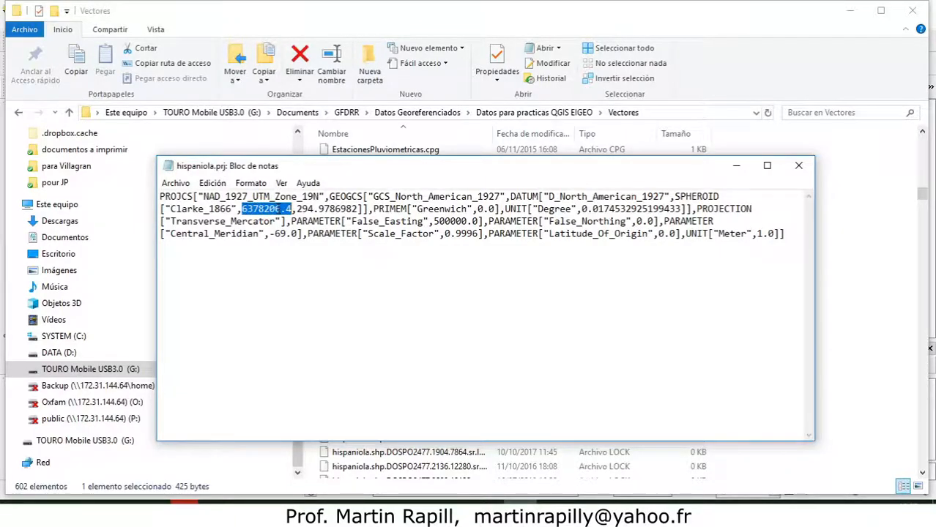
left_click_drag(296, 209, 359, 210)
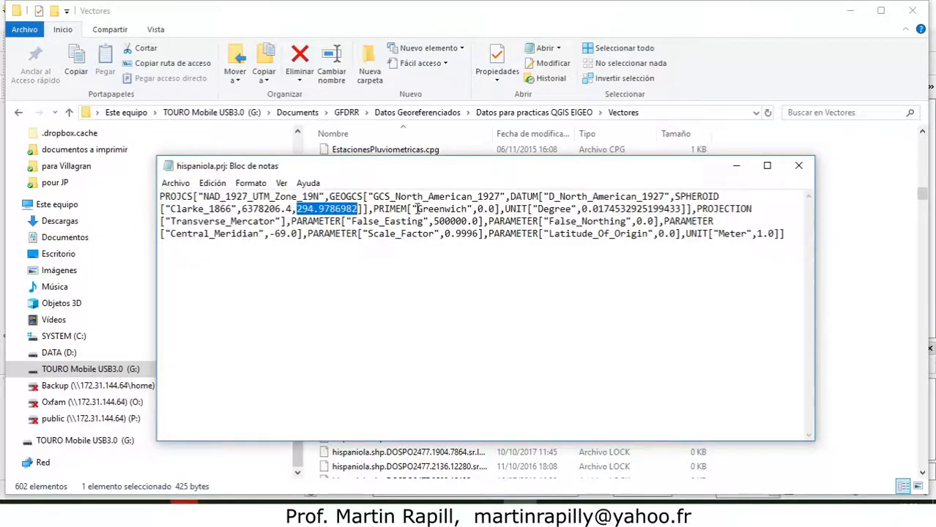
left_click_drag(417, 209, 467, 210)
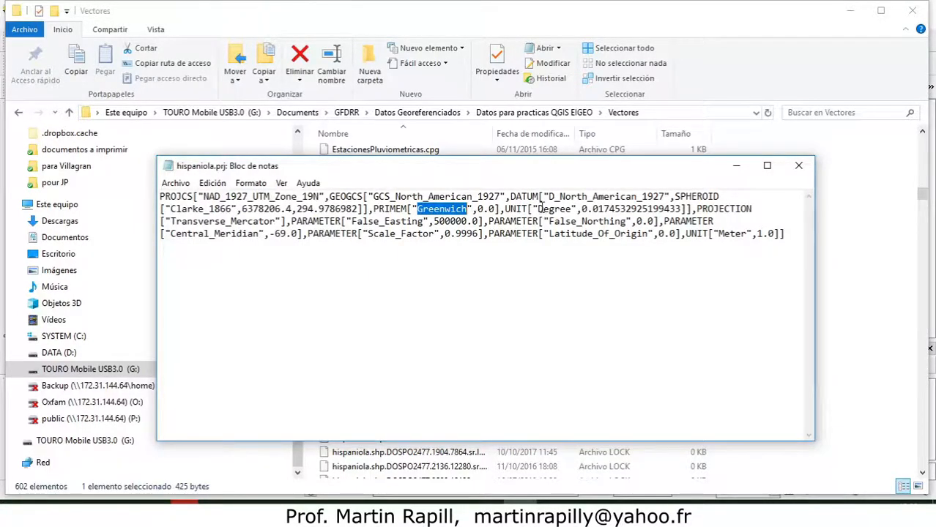
left_click_drag(538, 209, 573, 209)
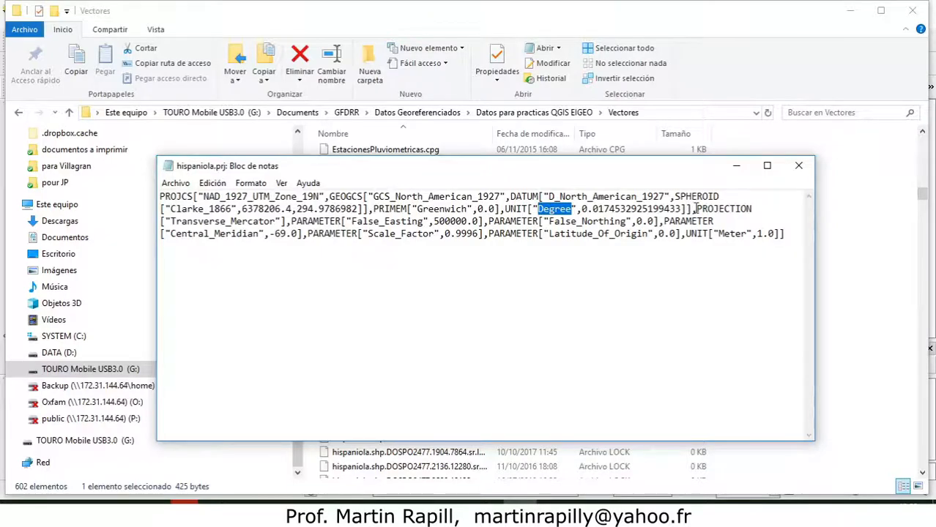
Examine the projection, false easting, false northing and linear unit in hispaniola.prj, and close the file.
left_click_drag(696, 208, 758, 210)
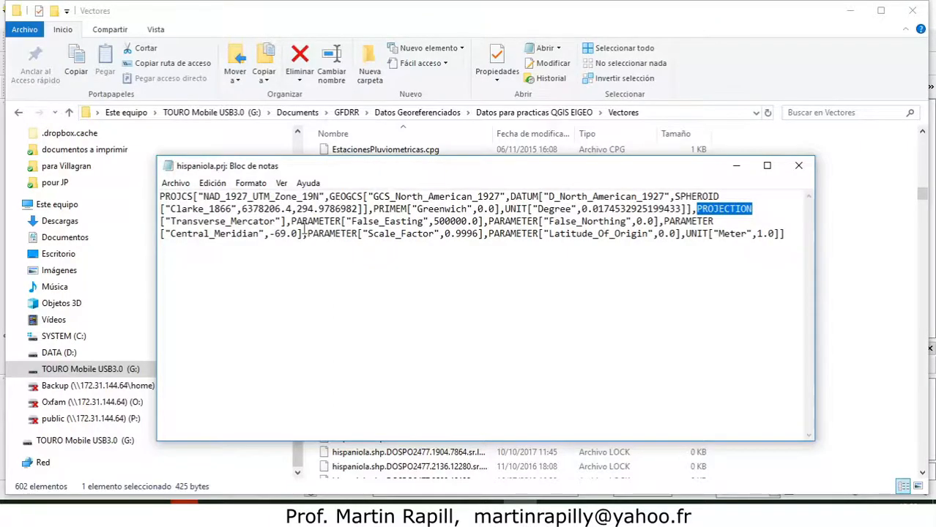
left_click_drag(425, 222, 352, 222)
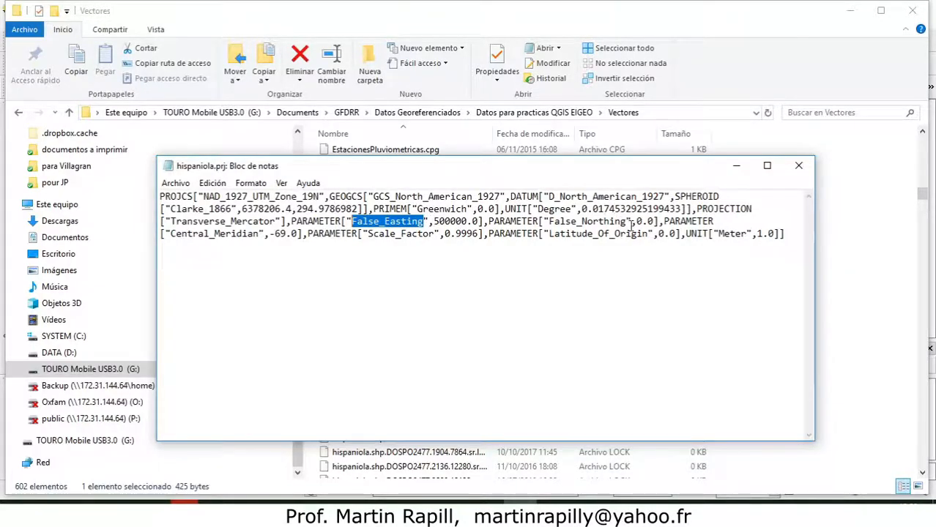
left_click_drag(628, 222, 551, 227)
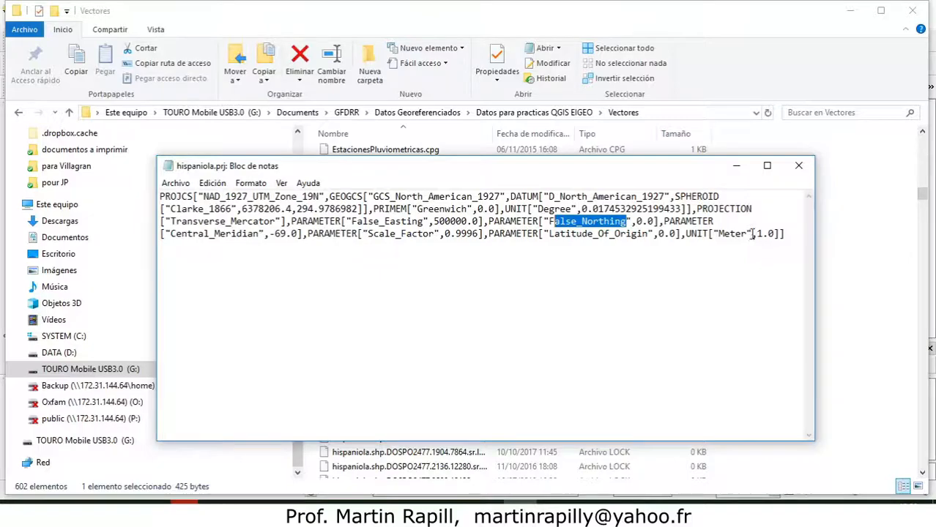
left_click_drag(748, 234, 719, 235)
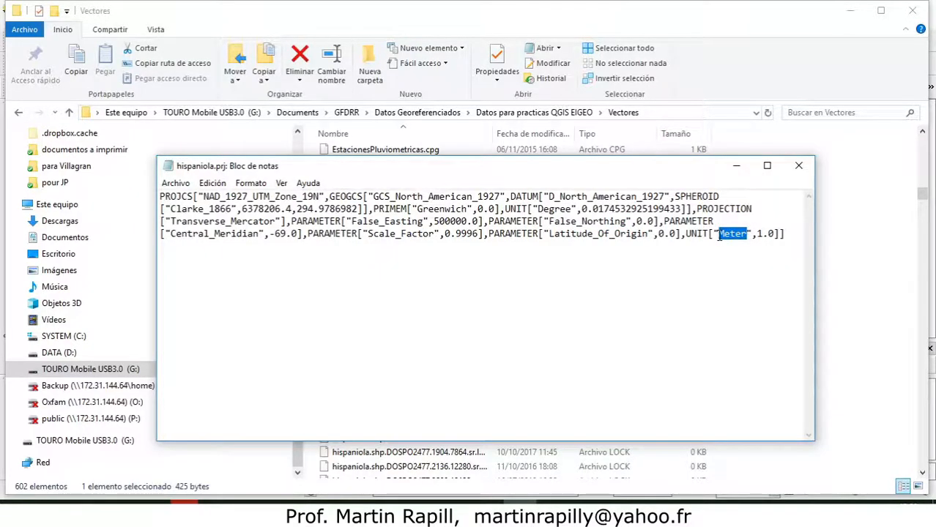
left_click(798, 167)
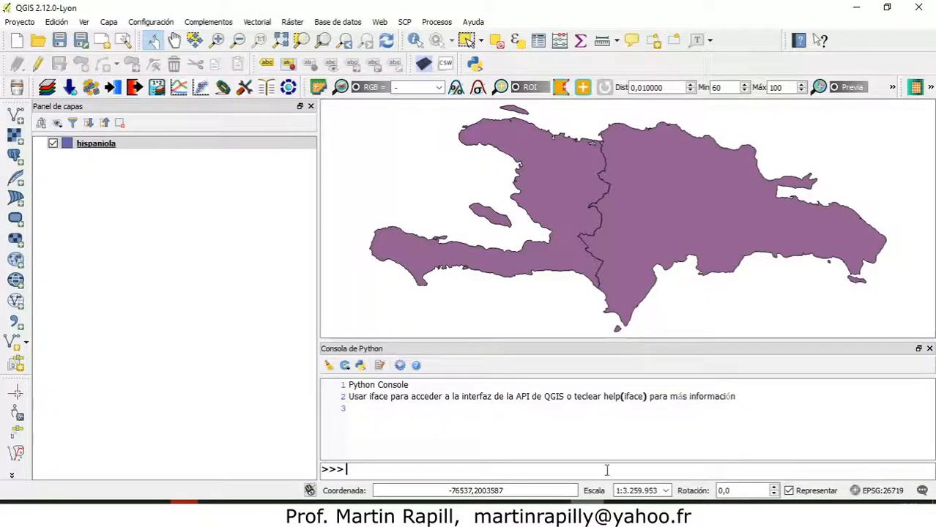
Close the Python console in QGIS and check the project's coordinate reference system, leaving the project properties without saving.
left_click(930, 348)
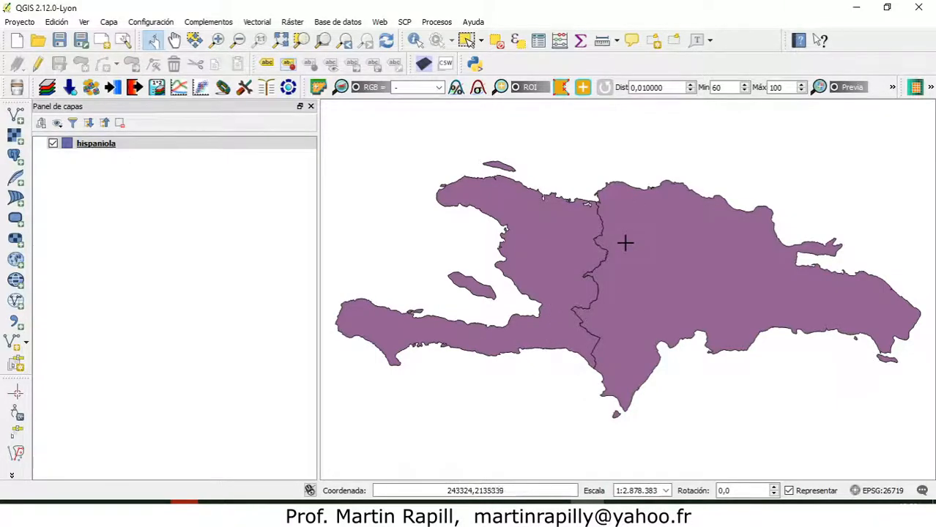
left_click(136, 144)
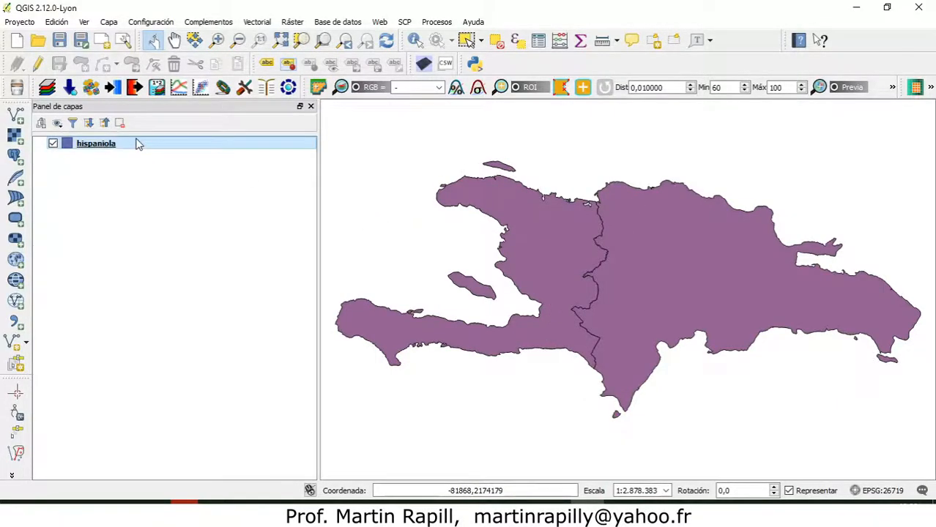
left_click(879, 495)
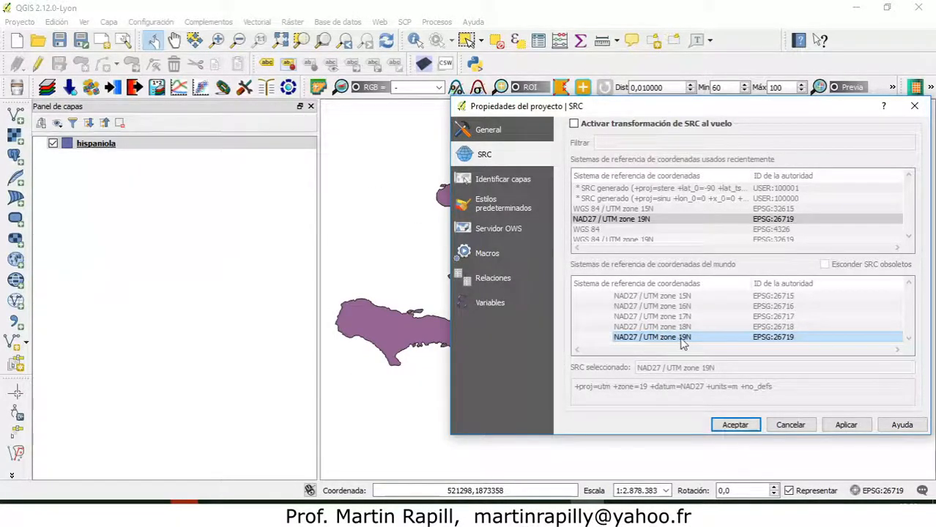
left_click(790, 426)
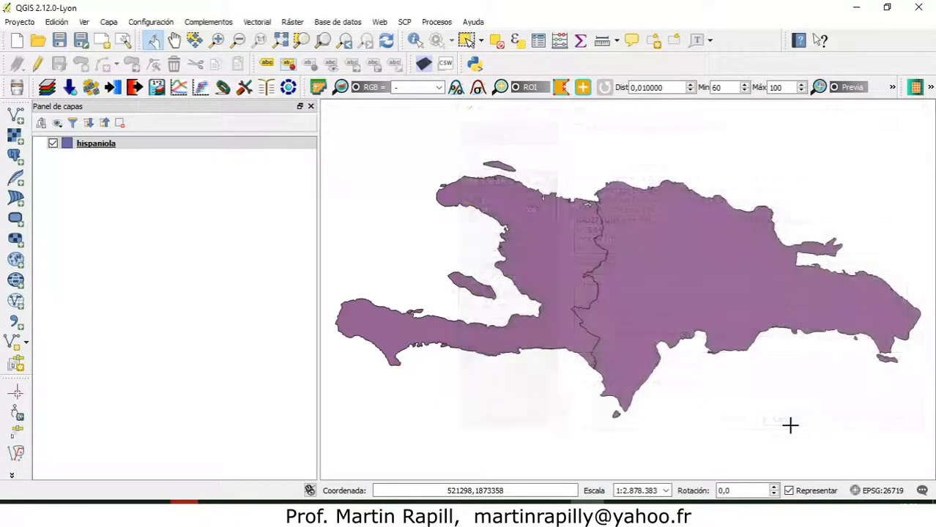
Close the reopened Python console and remove the hispaniola layer from the project.
key("ctrl+alt+p")
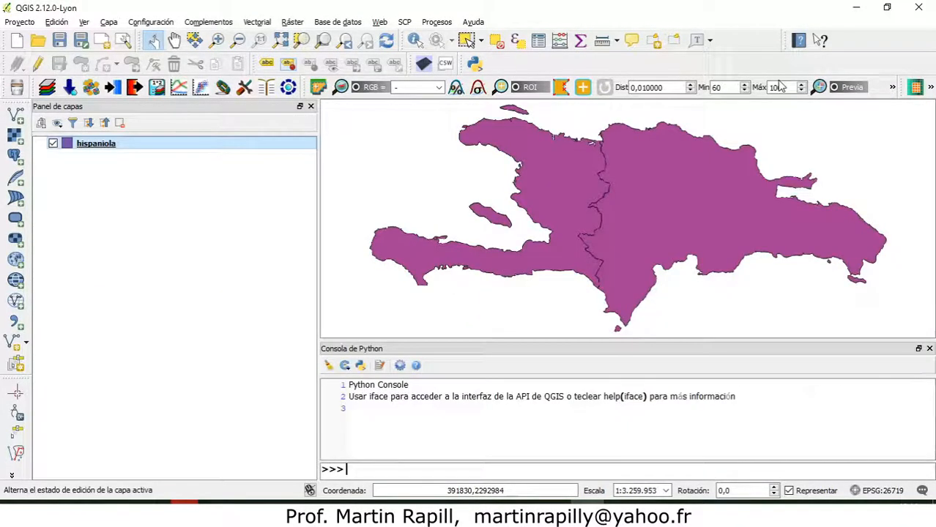
left_click(929, 348)
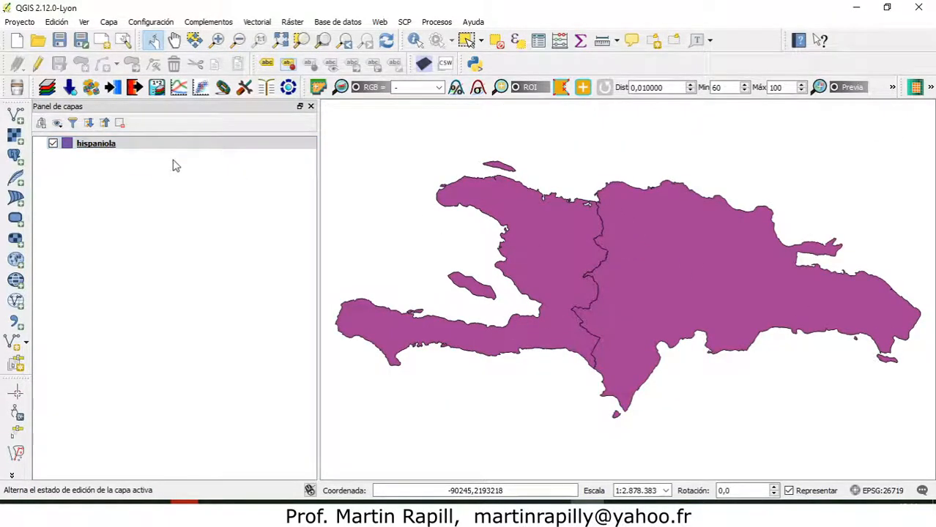
right_click(89, 143)
left_click(110, 181)
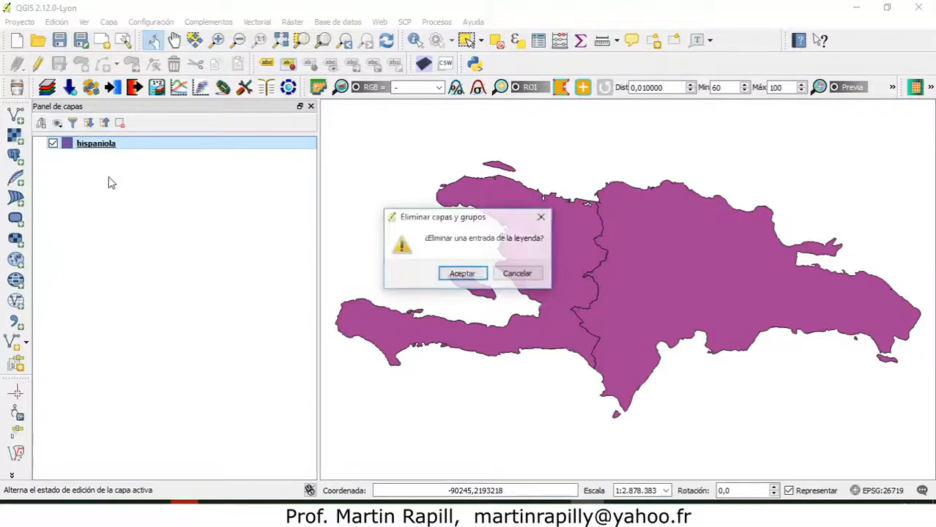
left_click(456, 274)
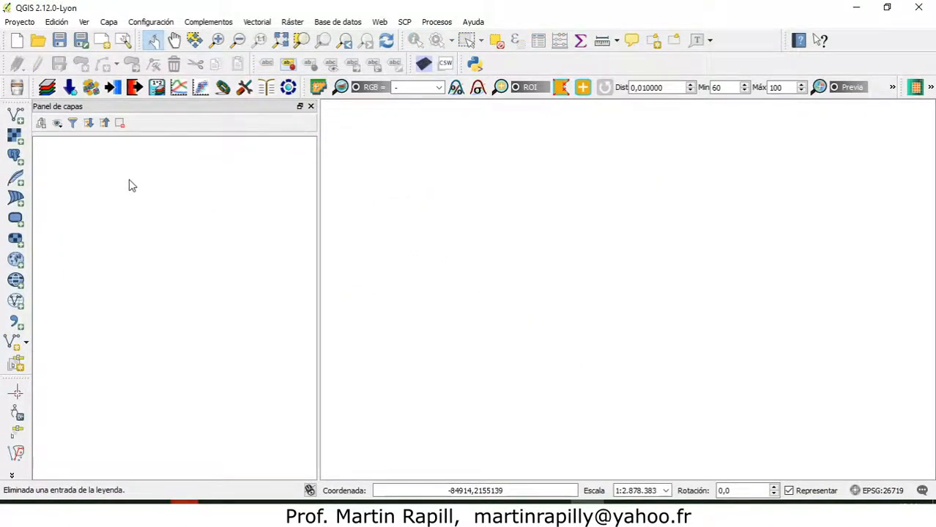
Start adding a vector layer from a file and browse the Vectores folder for the TM_WORLD_BORDERS-0.3 files.
left_click(14, 115)
left_click(629, 271)
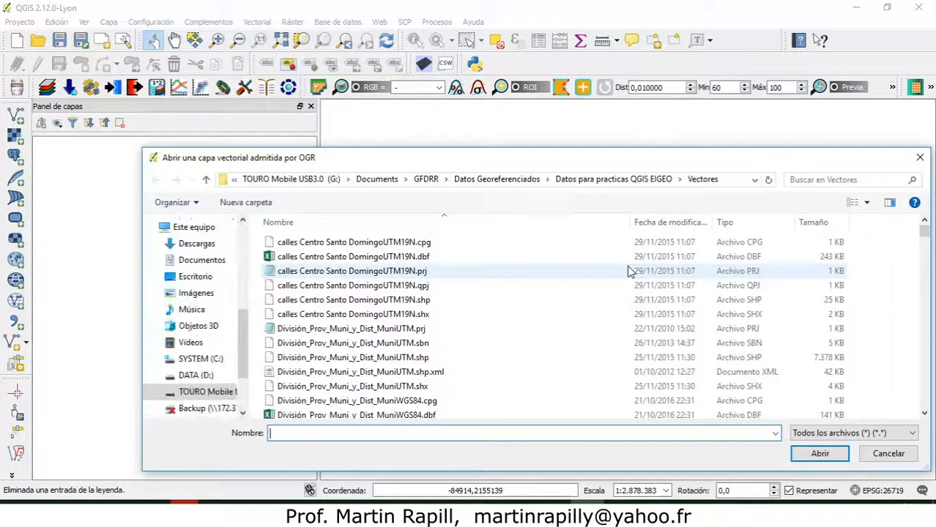
scroll(401, 275, "down", 20)
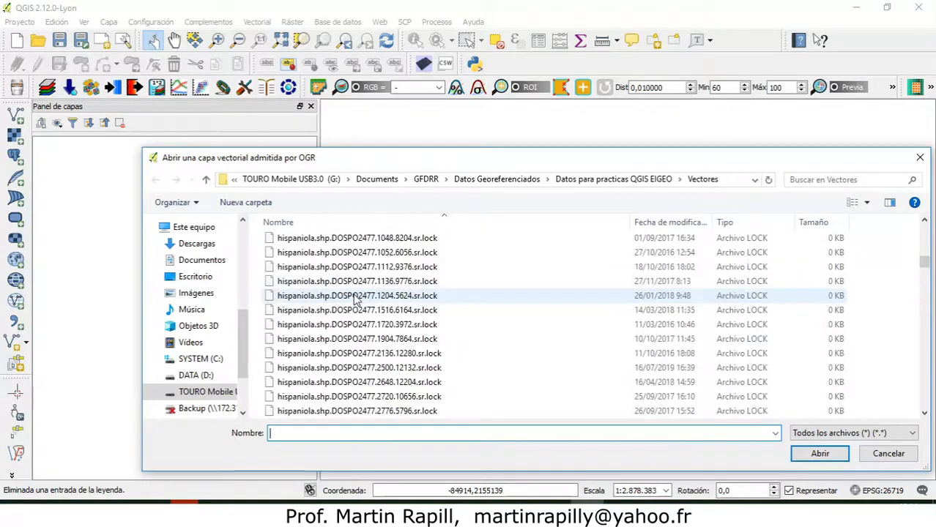
scroll(359, 311, "down", 15)
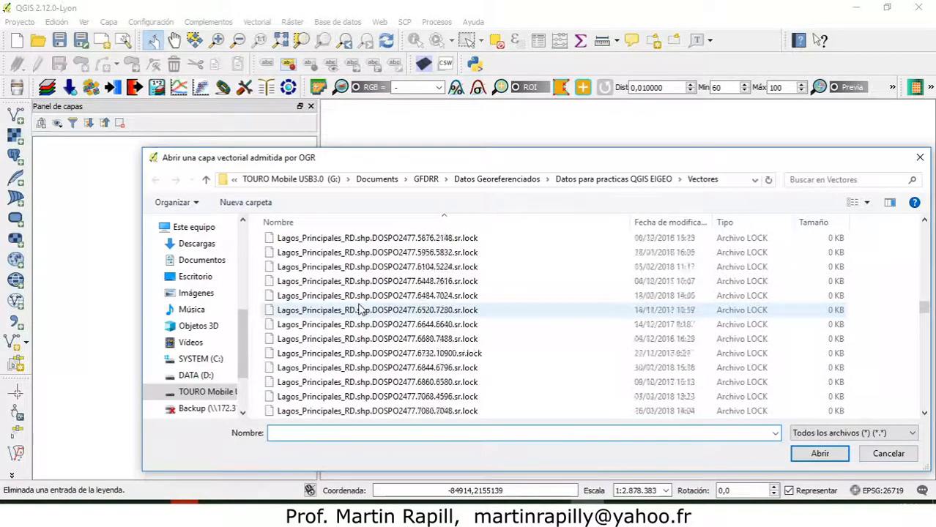
scroll(359, 311, "down", 15)
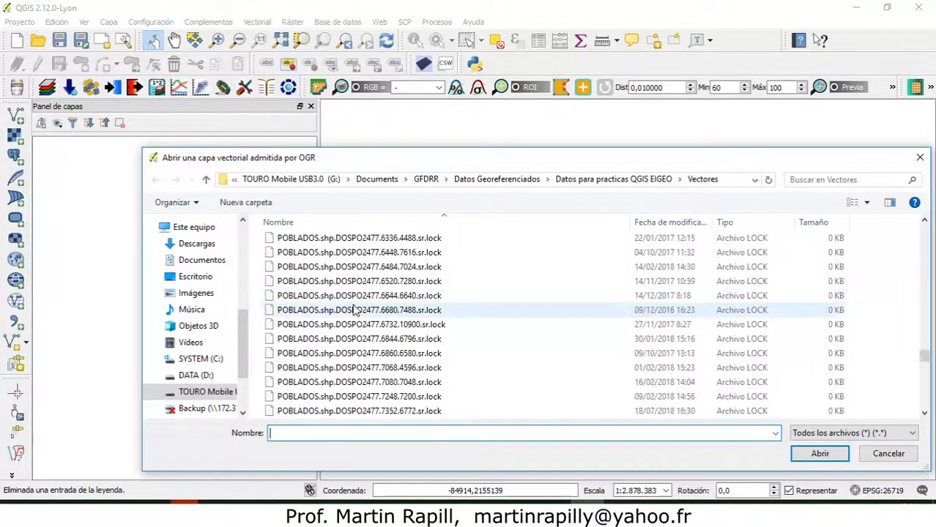
scroll(354, 310, "down", 18)
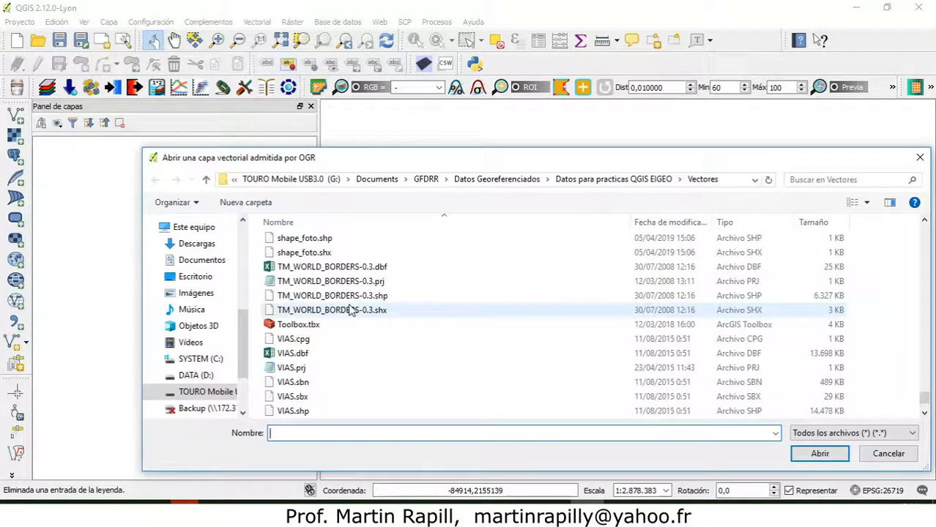
scroll(351, 312, "up", 6)
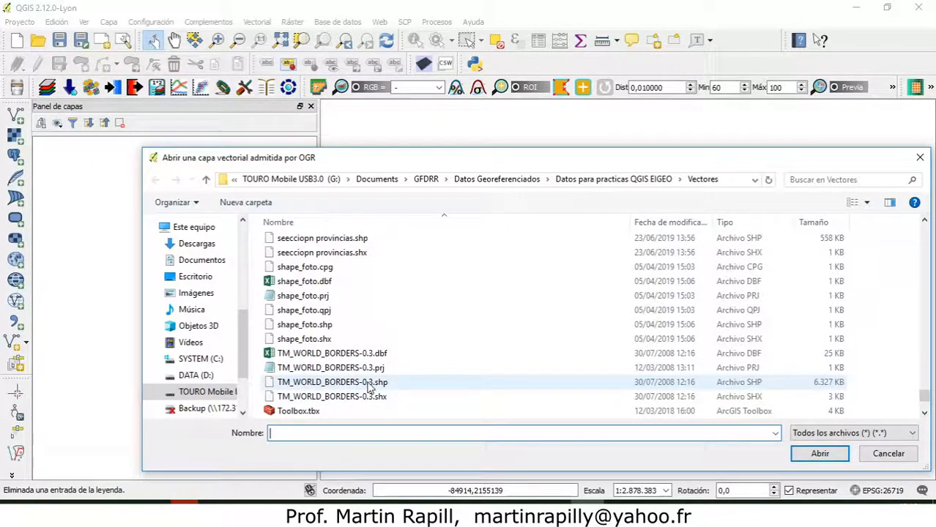
left_click(333, 387)
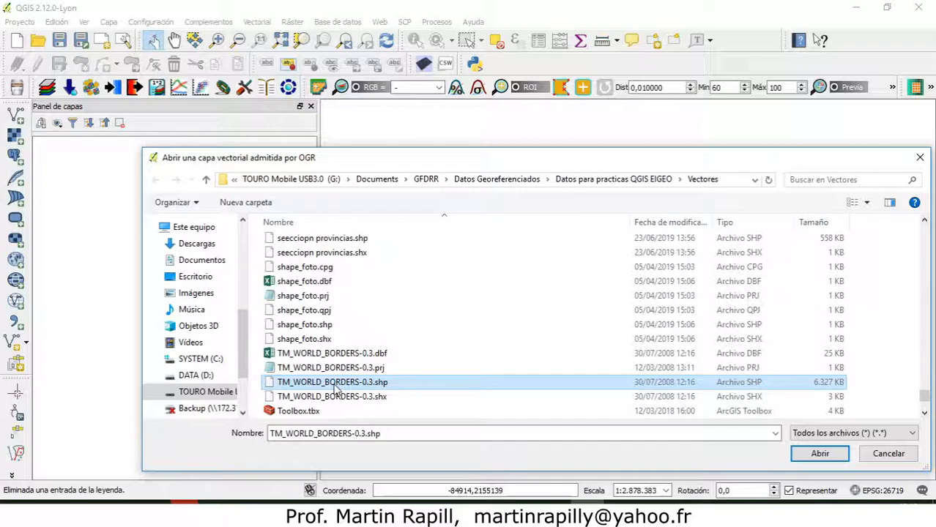
left_click(334, 385)
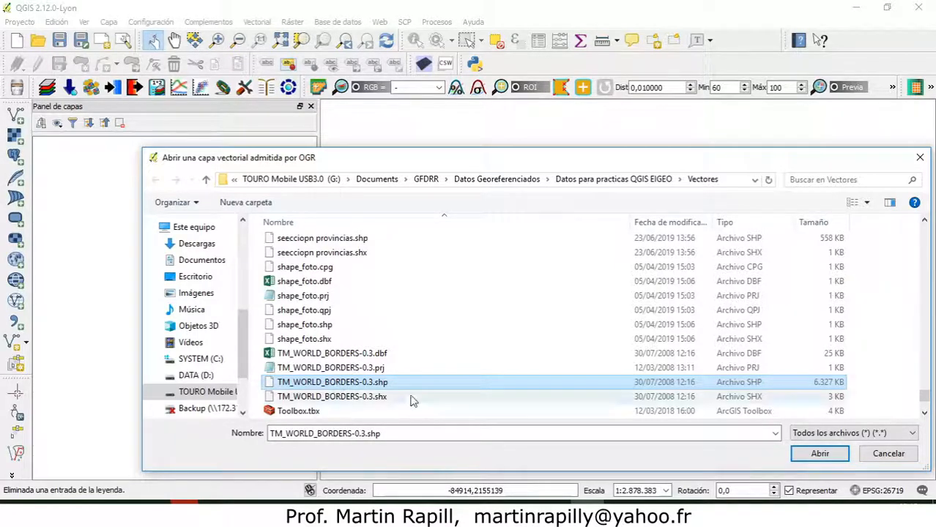
left_click(491, 396)
left_click(380, 386)
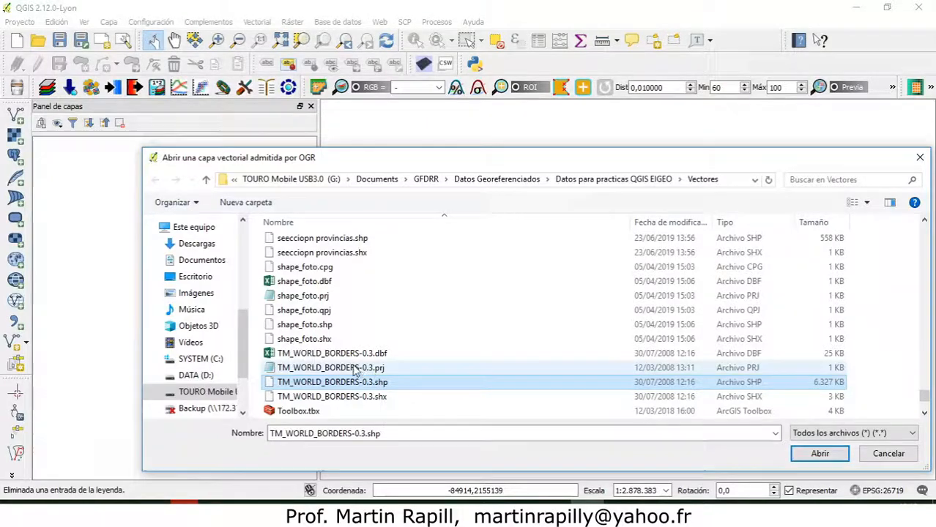
double_click(342, 369)
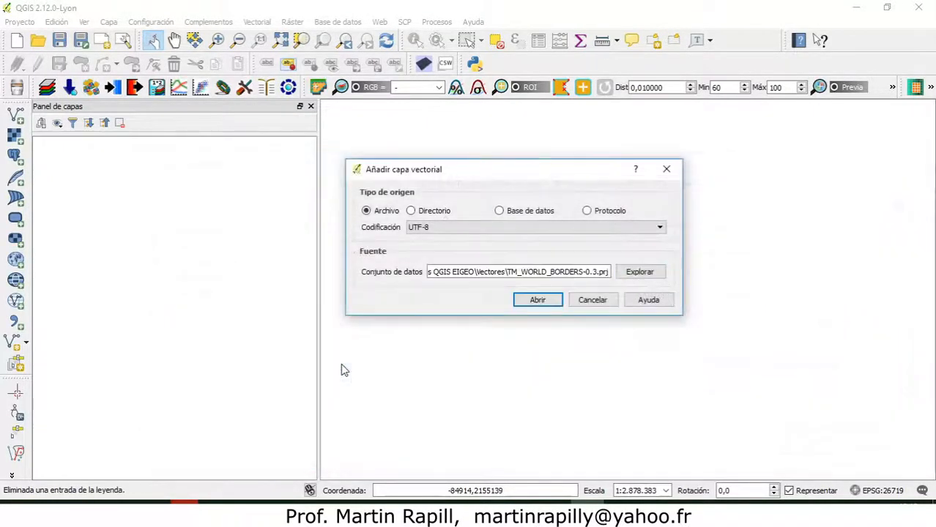
Browse the Vectores folder again and open the TM_WORLD_BORDERS-0.3.prj file in the text editor.
left_click(639, 272)
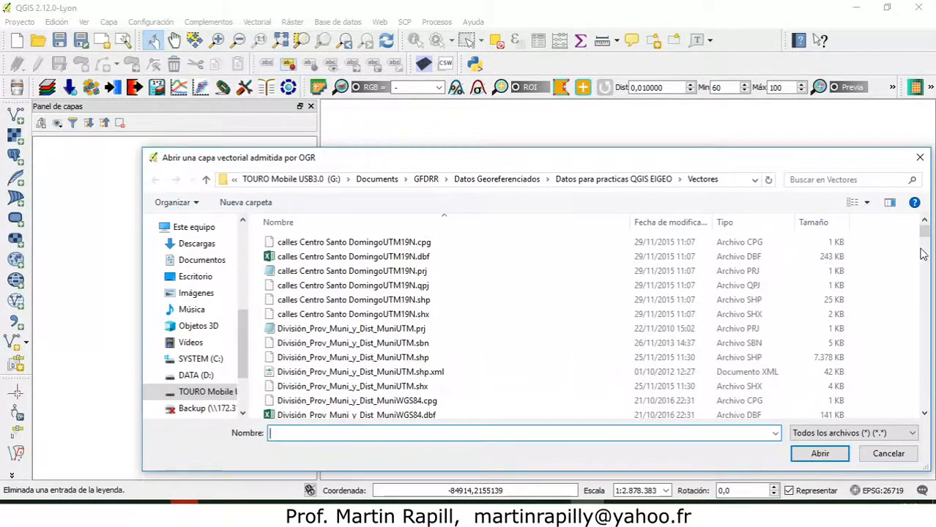
scroll(410, 362, "down", 15)
scroll(320, 378, "up", 5)
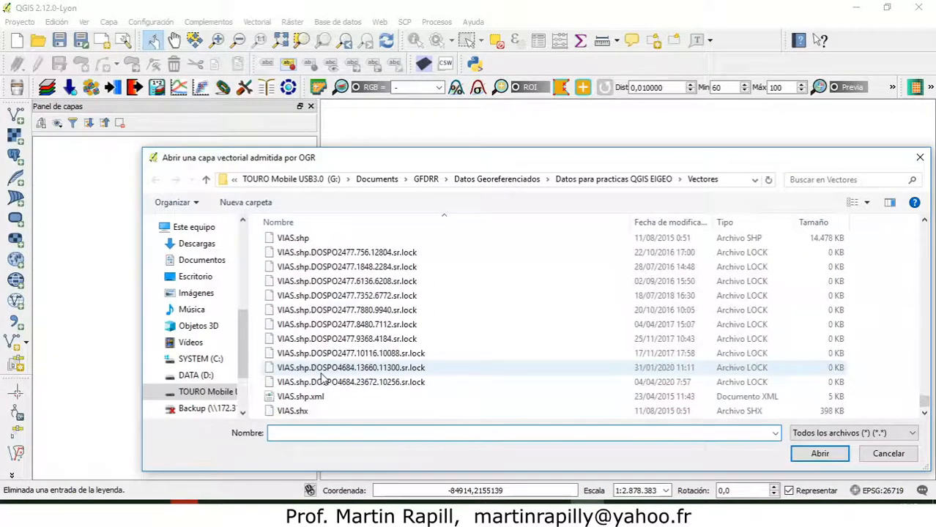
left_click(320, 327)
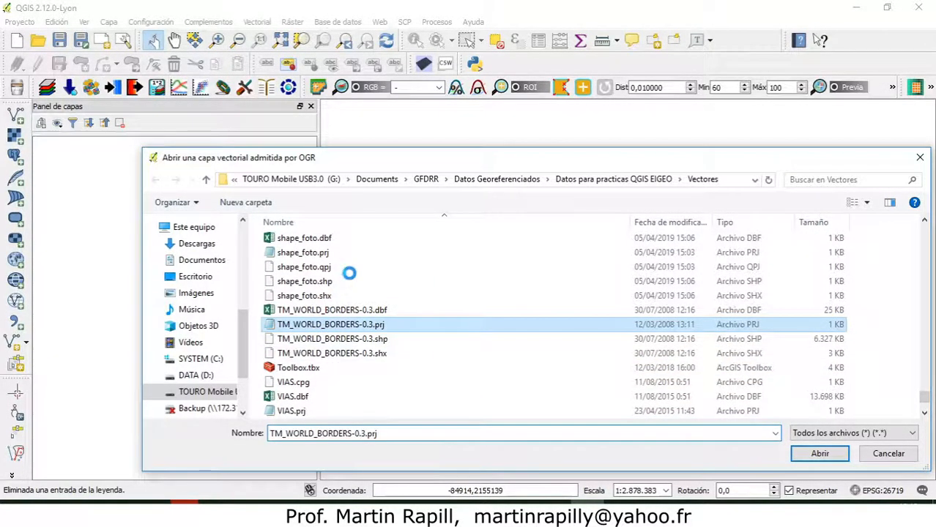
right_click(318, 325)
left_click(378, 164)
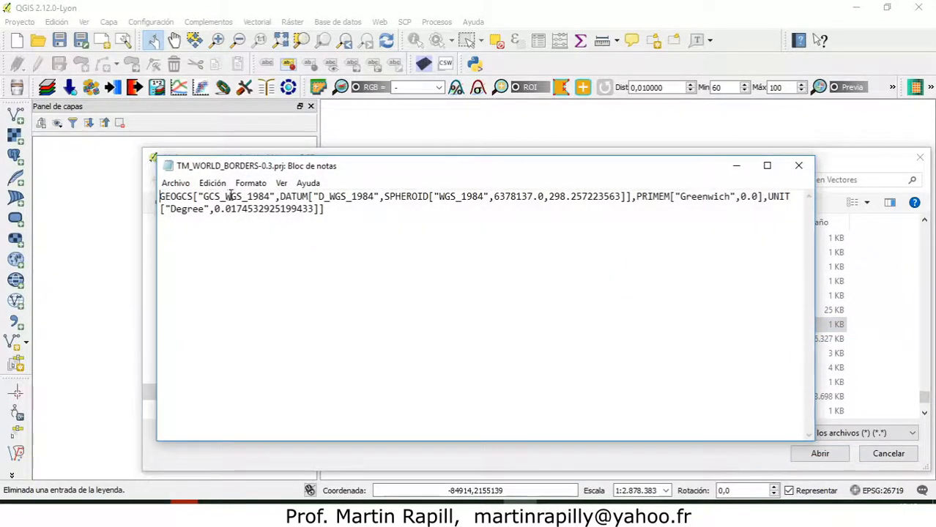
Examine the geographic coordinate system and the unit in TM_WORLD_BORDERS-0.3.prj, and close the file.
left_click_drag(225, 196, 267, 196)
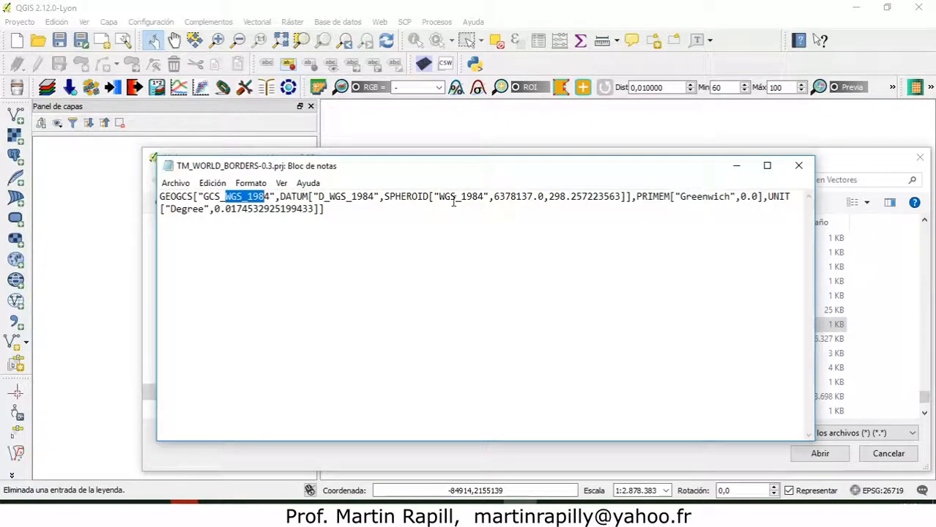
left_click(327, 210)
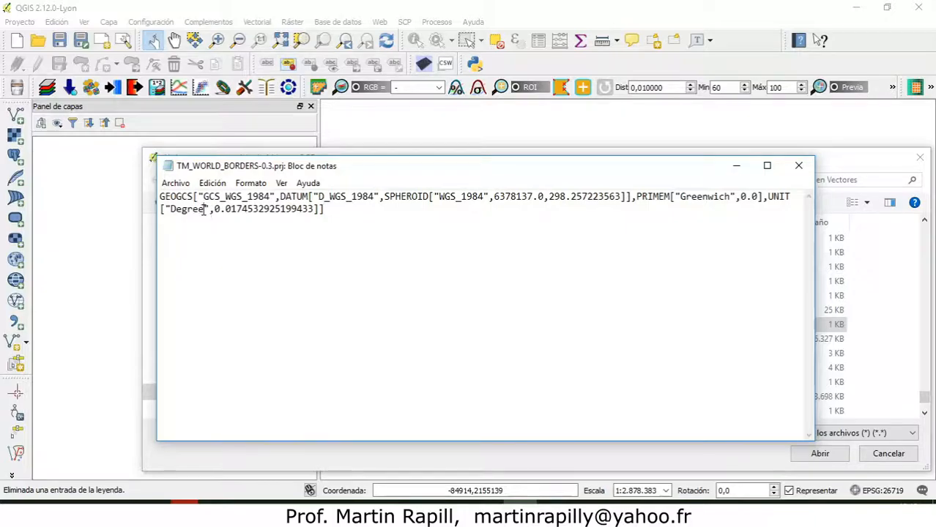
left_click_drag(205, 210, 174, 212)
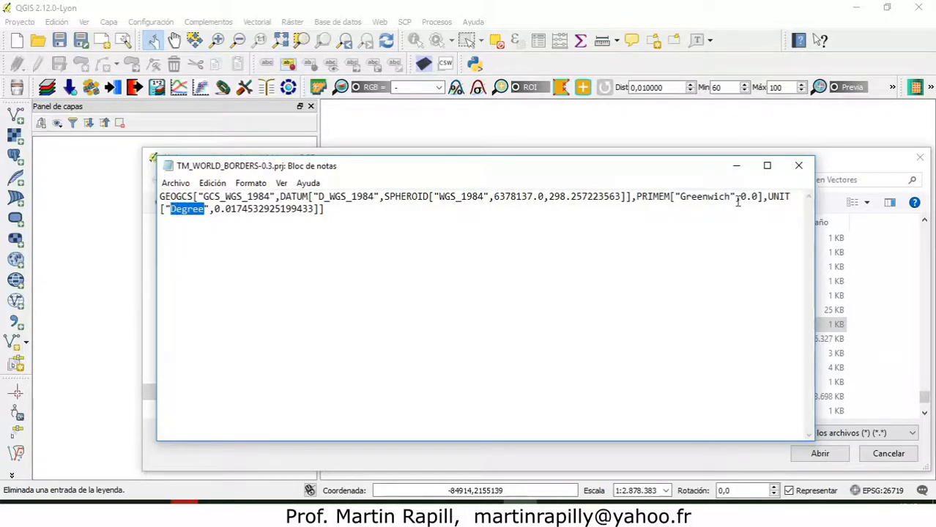
left_click(800, 167)
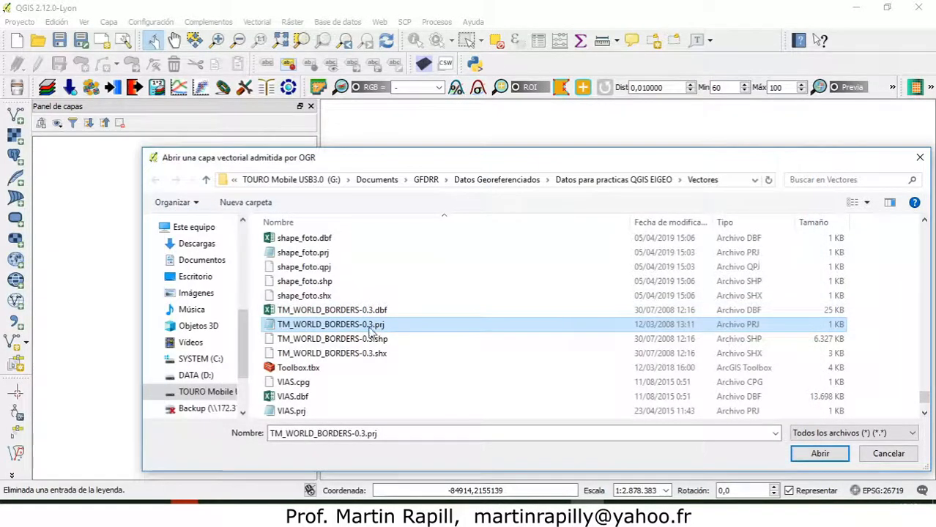
Load TM_WORLD_BORDERS-0.3.shp into the project as a vector layer.
double_click(366, 339)
left_click(536, 300)
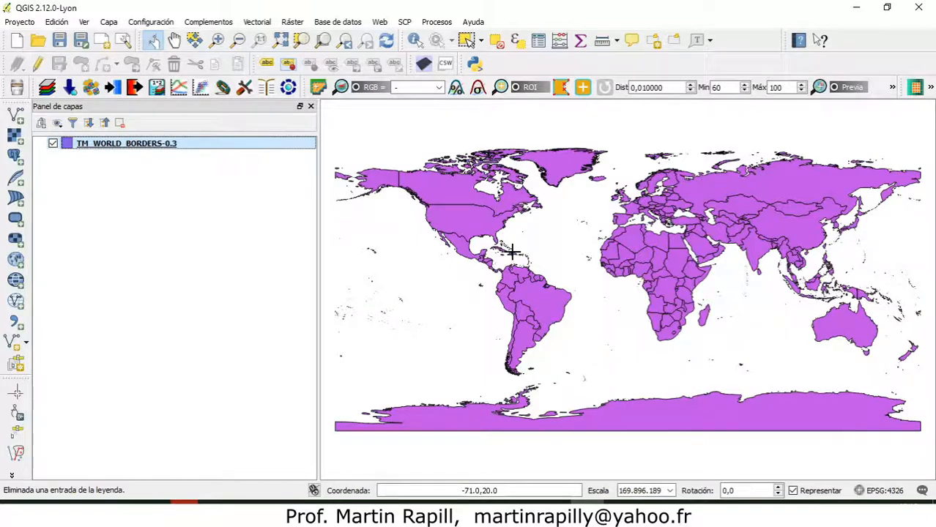
Check the project's selected coordinate reference system against the world map, and leave the project properties without saving.
left_click(886, 492)
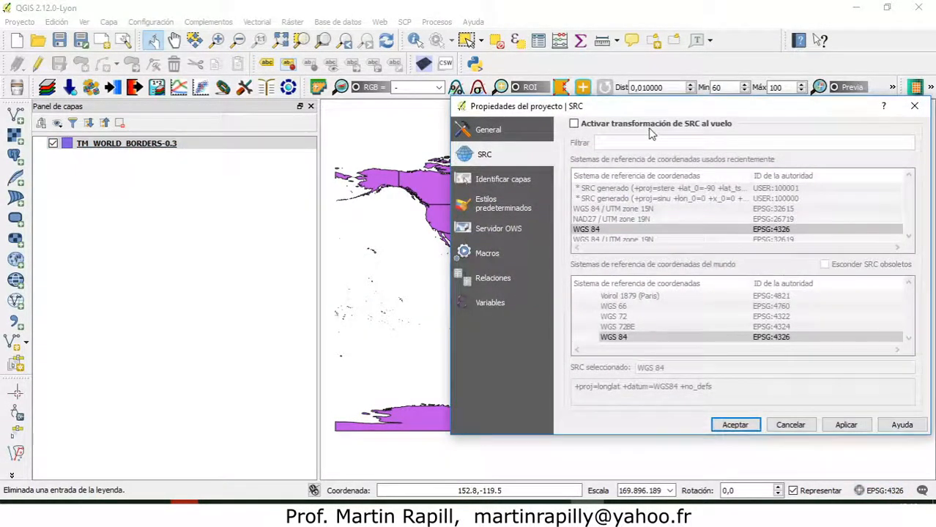
left_click_drag(653, 102, 537, 92)
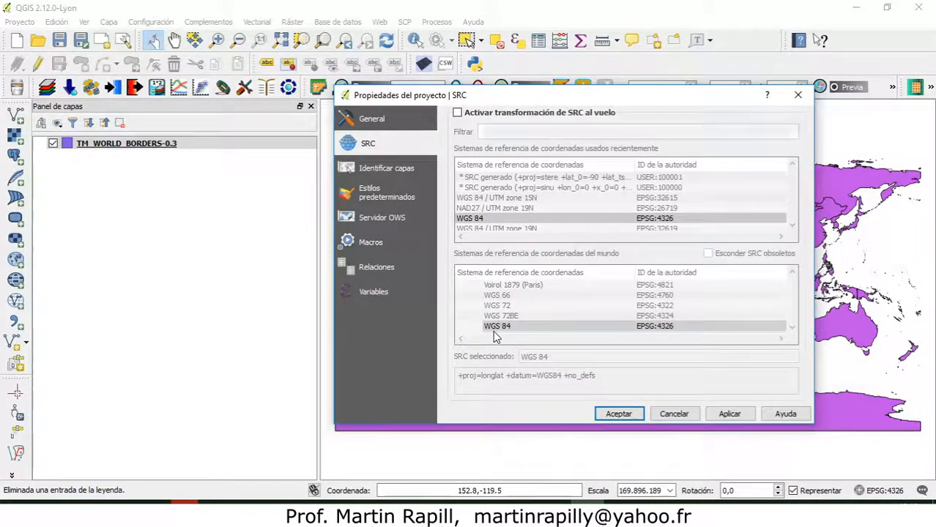
left_click(523, 328)
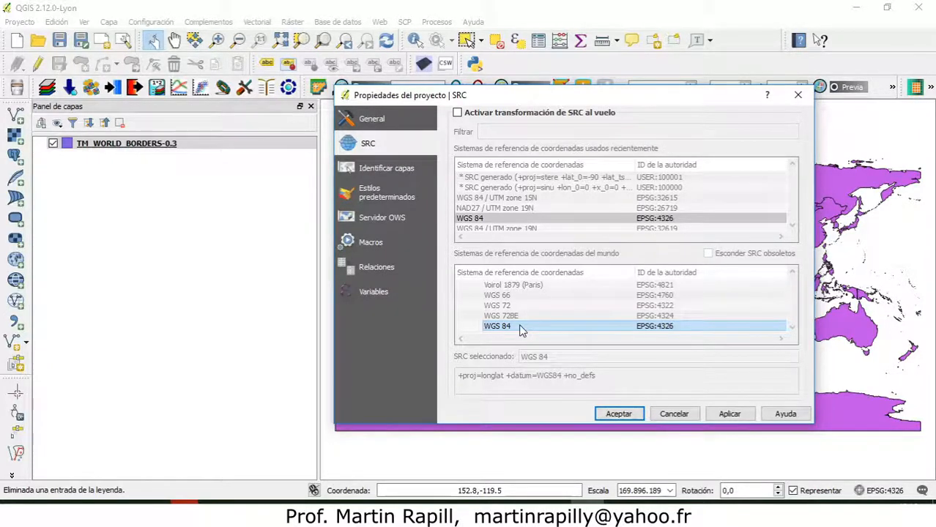
left_click_drag(605, 99, 312, 122)
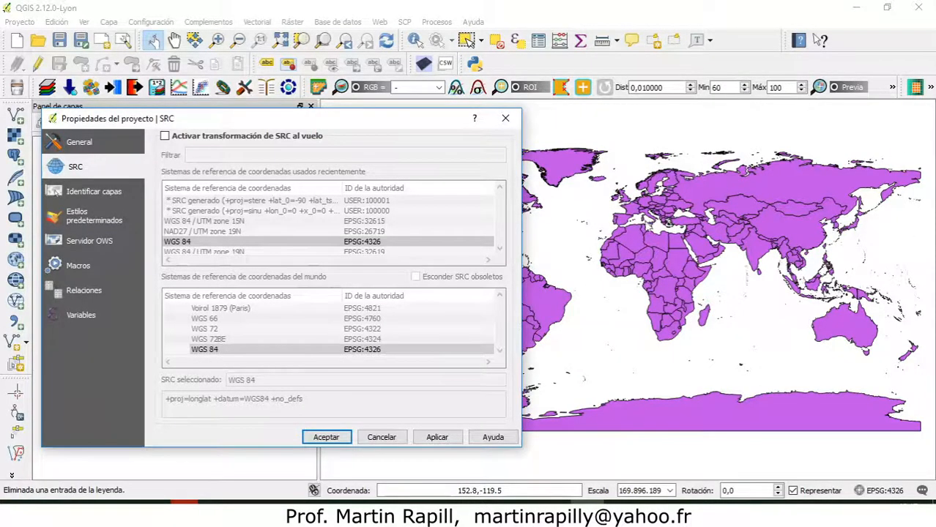
left_click(416, 349)
left_click(384, 438)
Inspect Hispaniola and the surrounding Caribbean on the world borders map, including Central America and the Gulf of Mexico.
scroll(522, 271, "up", 5)
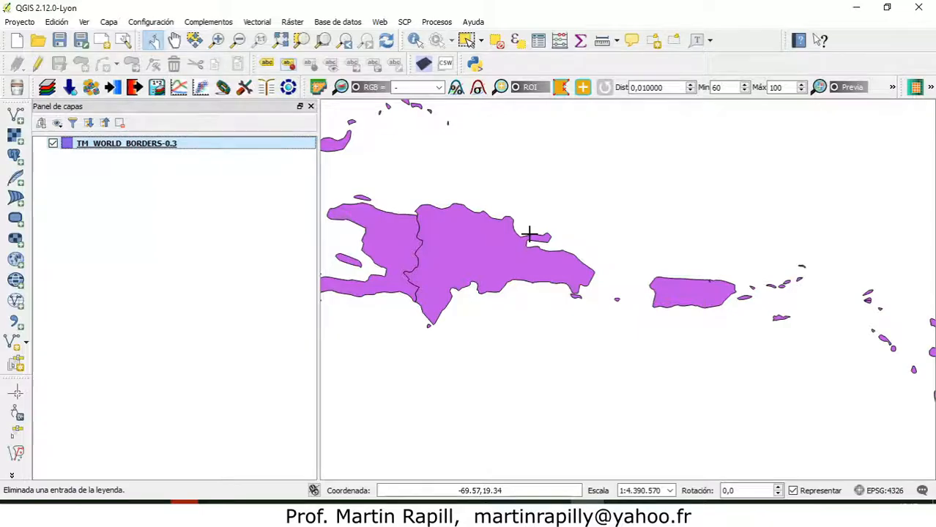
scroll(543, 240, "up", 2)
scroll(544, 245, "down", 4)
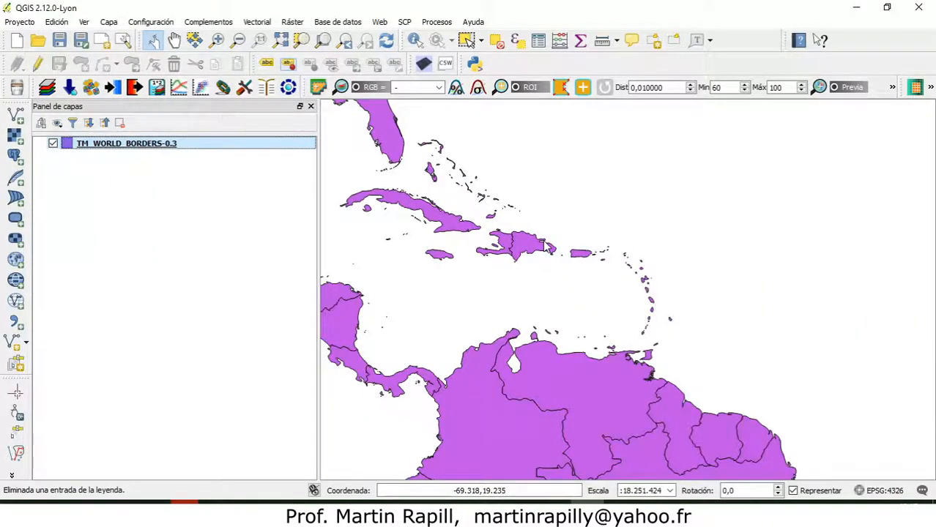
left_click(174, 40)
left_click_drag(468, 189, 605, 234)
left_click_drag(635, 276, 679, 289)
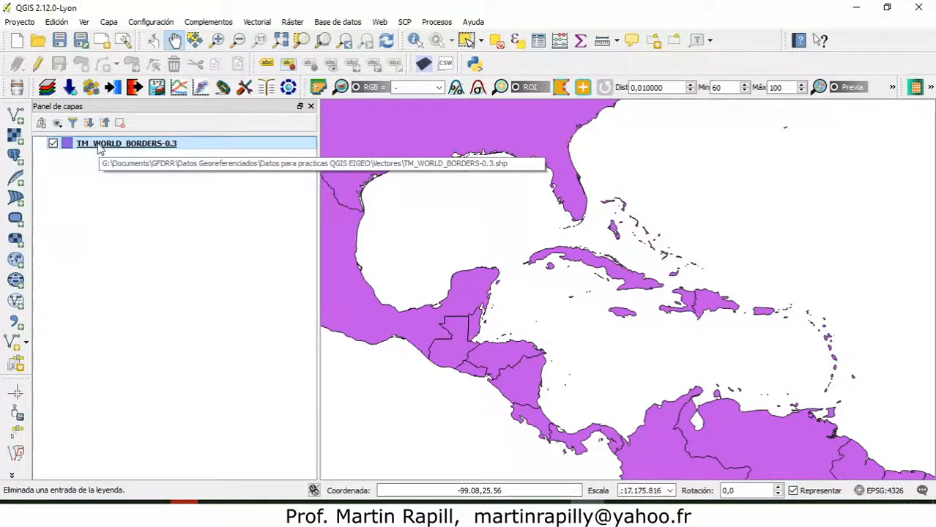
Check the project's on-the-fly CRS transformation setting, and turn off on-the-fly reprojection for new projects in the program options.
left_click(875, 494)
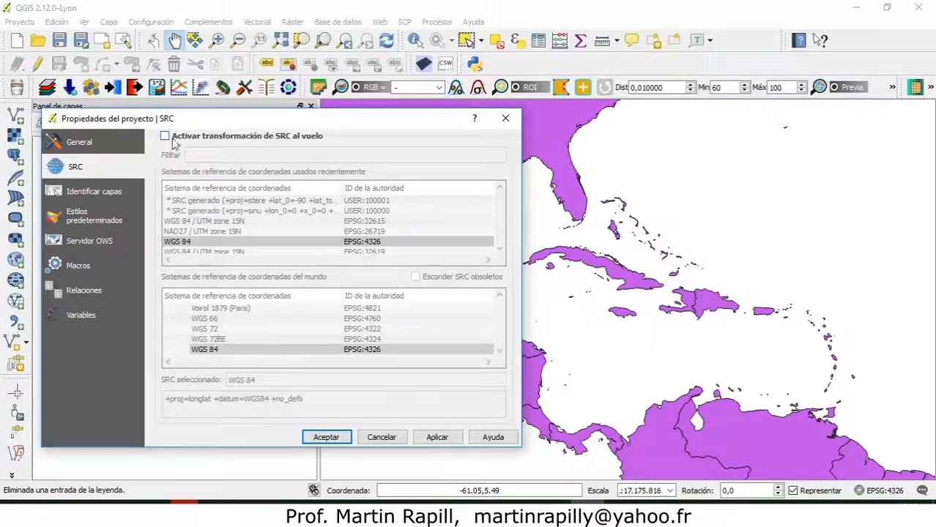
left_click(505, 119)
left_click(150, 22)
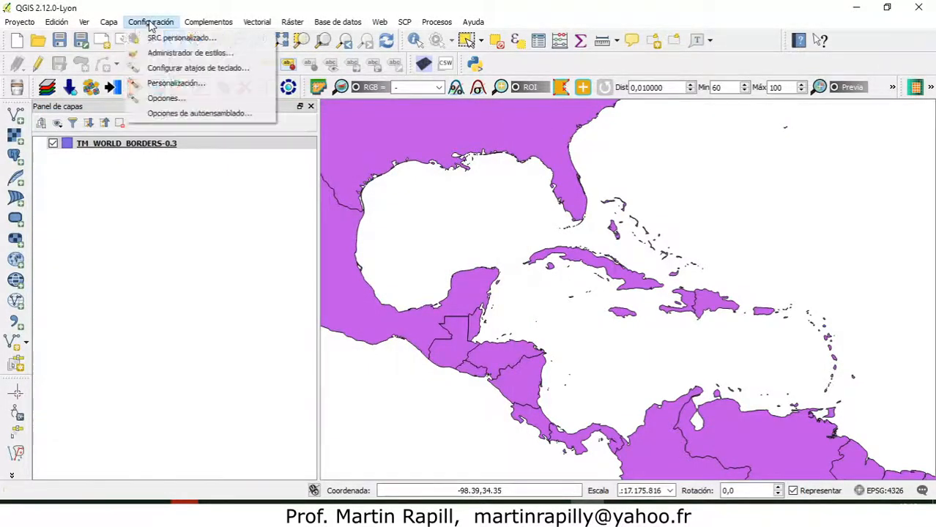
left_click(158, 99)
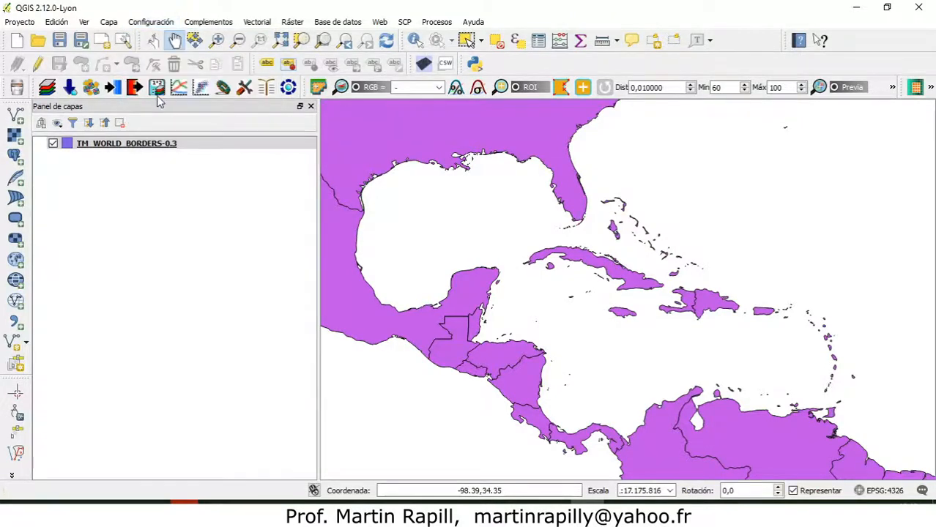
left_click(109, 192)
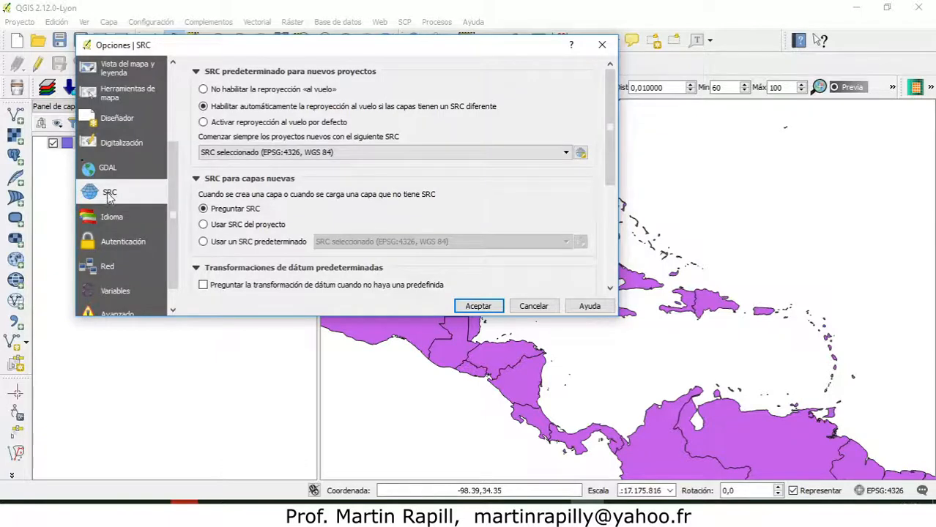
left_click(205, 90)
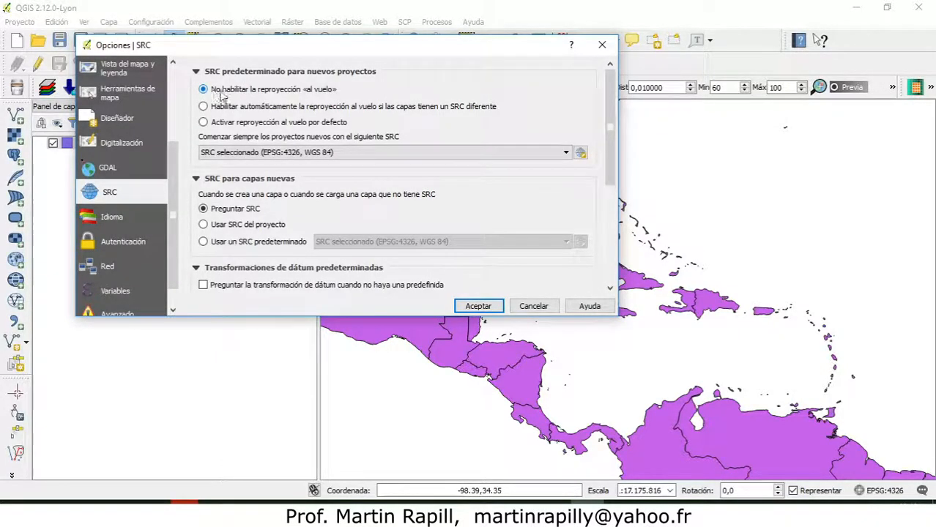
left_click(480, 308)
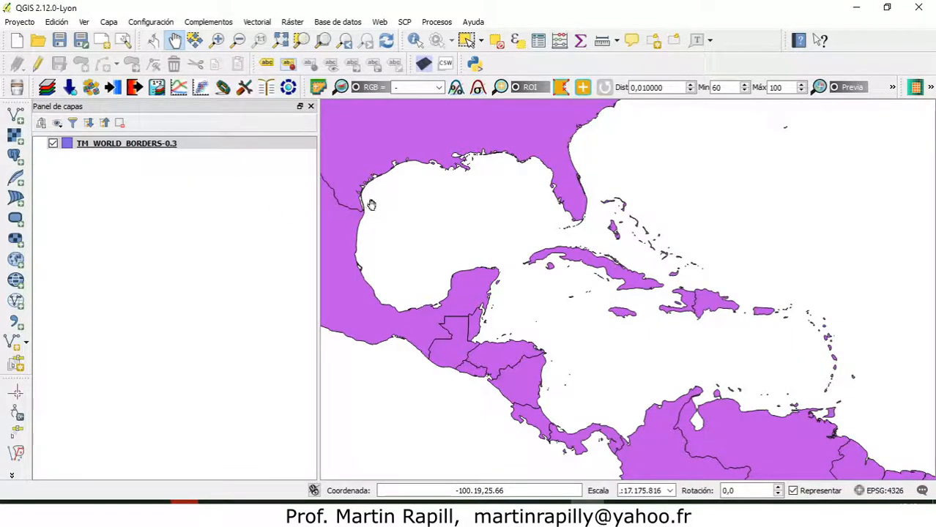
Add hispaniola.shp from the Vectores folder to the project as a vector layer.
left_click(15, 114)
left_click(645, 272)
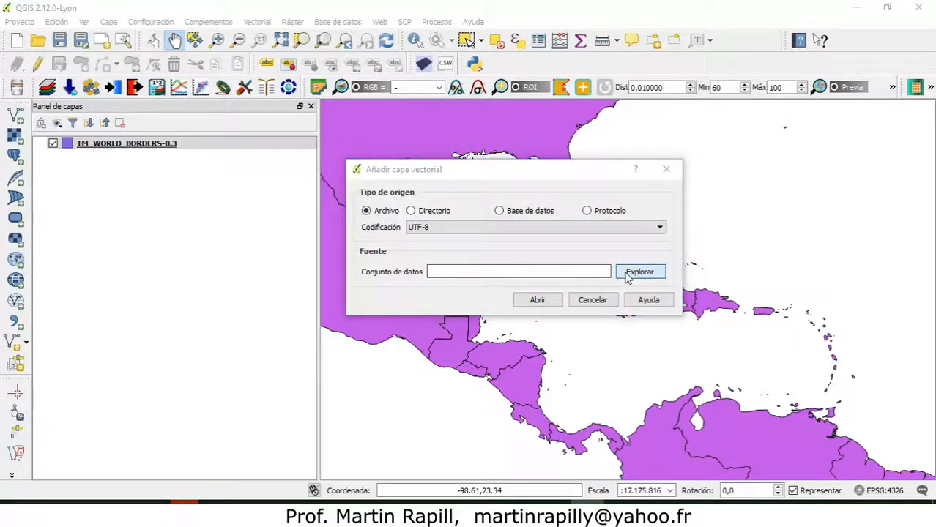
scroll(318, 335, "down", 10)
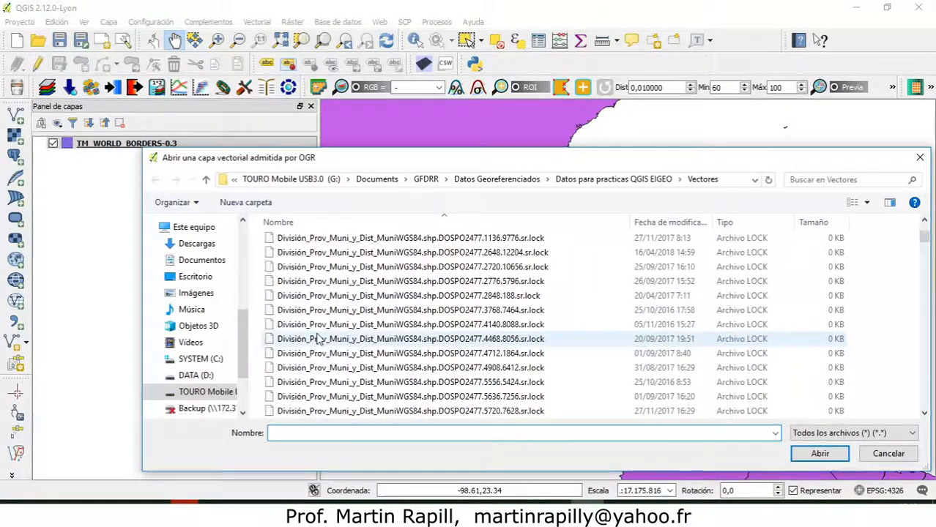
scroll(318, 335, "down", 10)
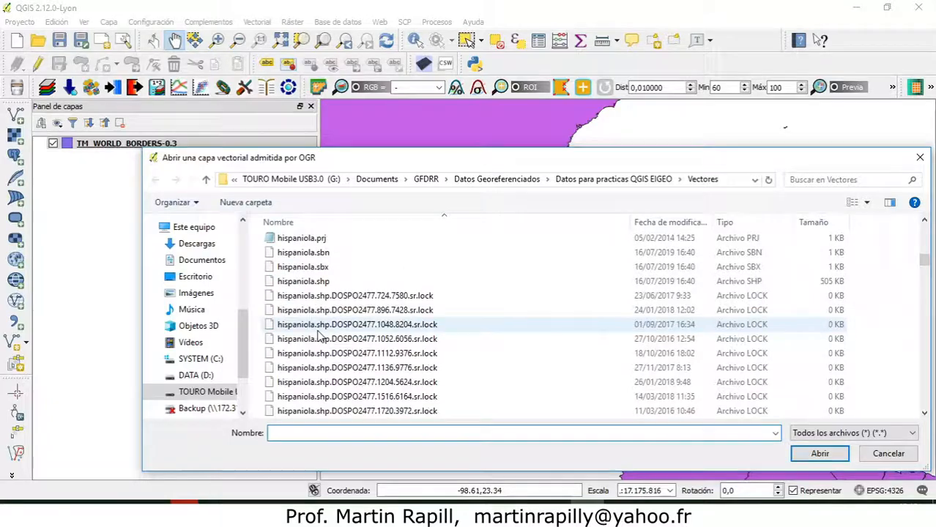
left_click(315, 283)
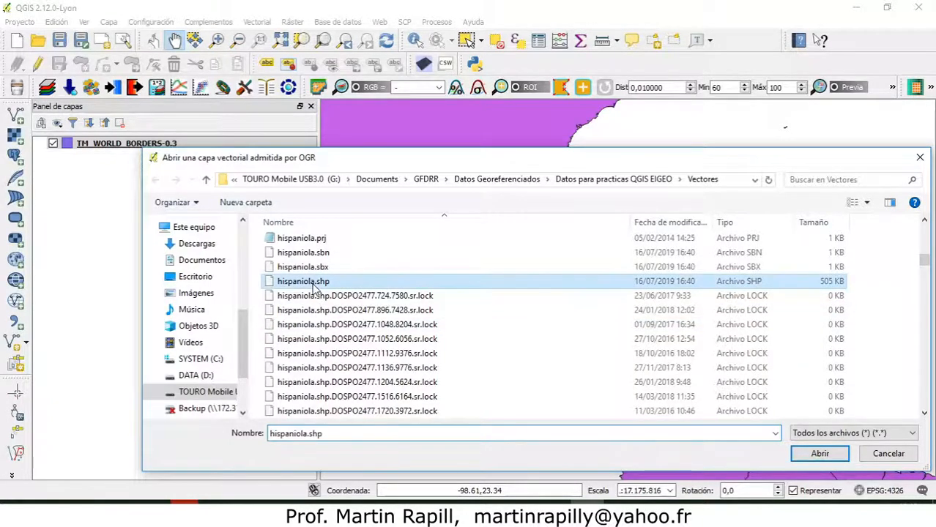
left_click(818, 454)
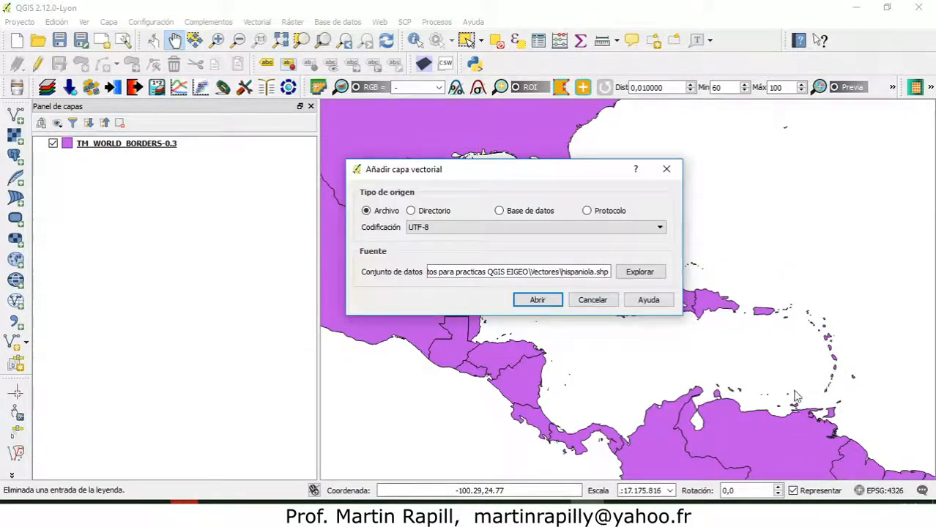
left_click(538, 299)
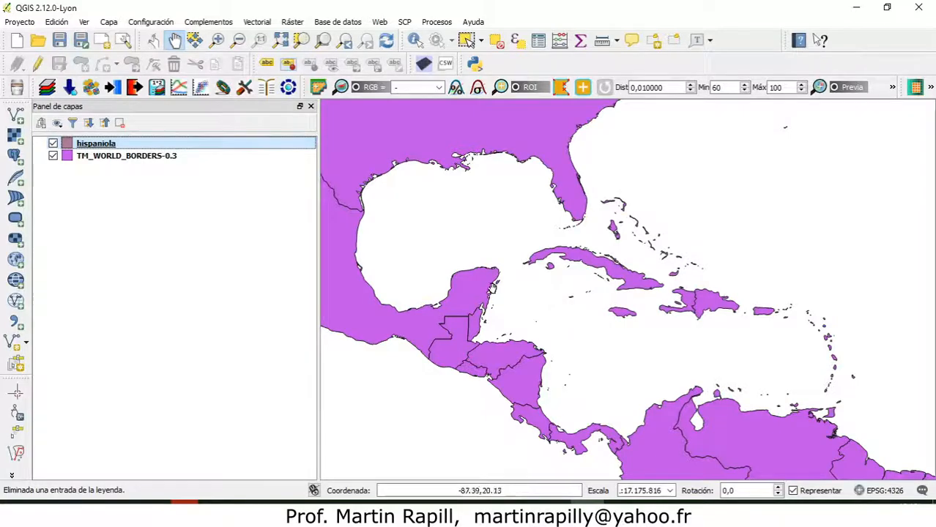
Review the hispaniola layer's style properties without changing them, and select that layer.
double_click(68, 144)
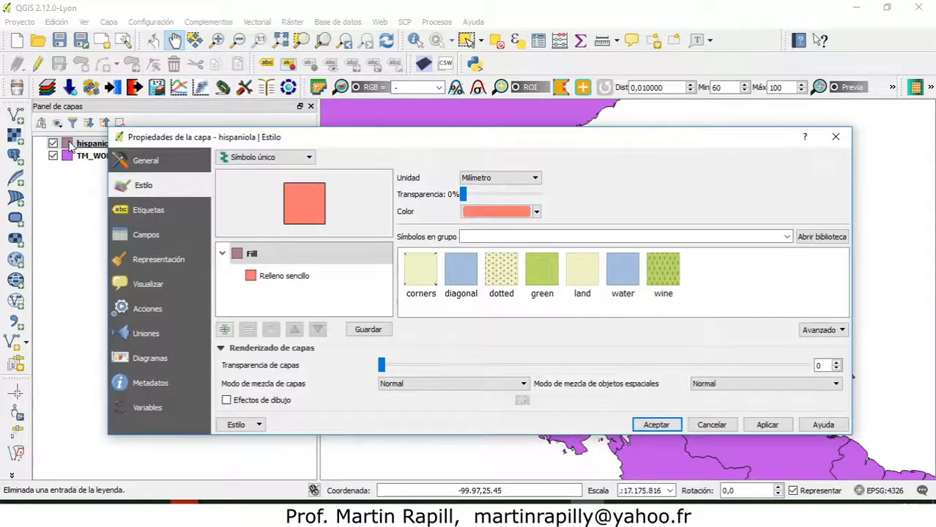
left_click(657, 425)
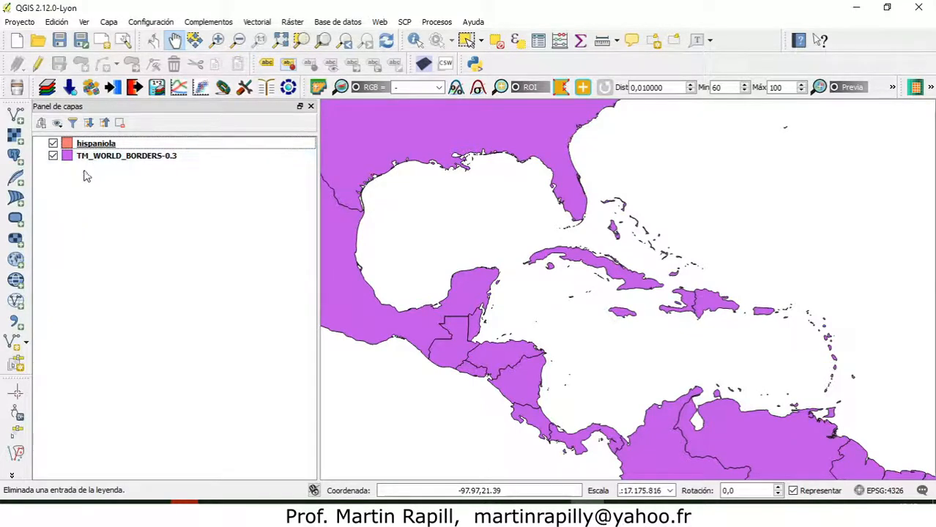
left_click(92, 146)
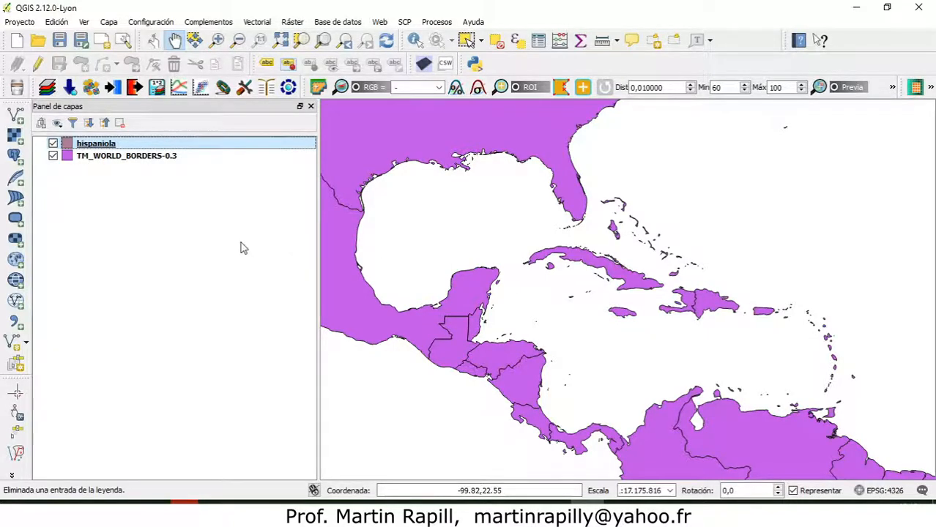
Zoom the map to the hispaniola layer's extent and view the wider area around the island.
right_click(99, 145)
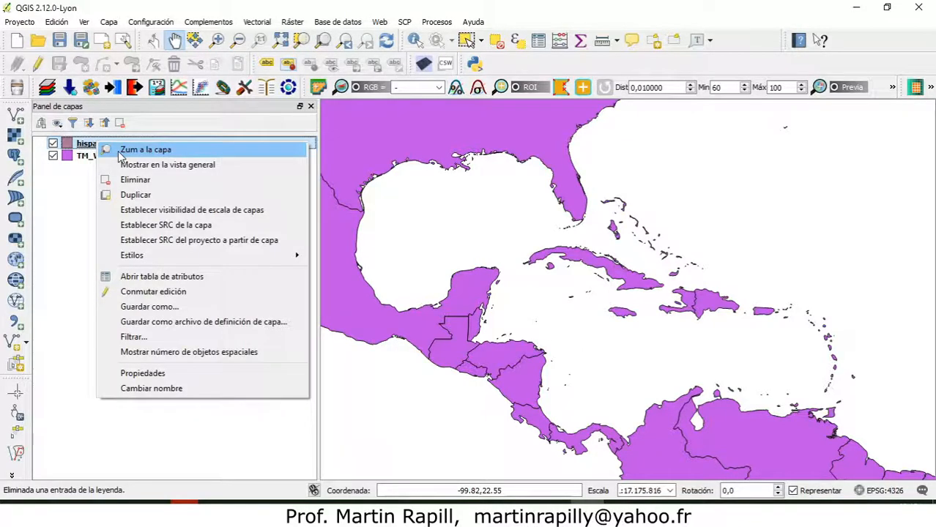
left_click(120, 153)
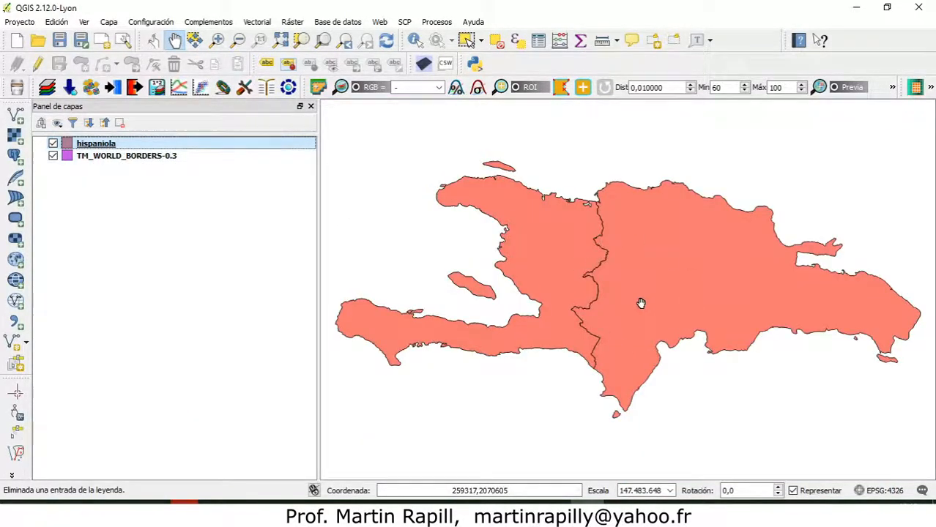
scroll(620, 294, "down", 5)
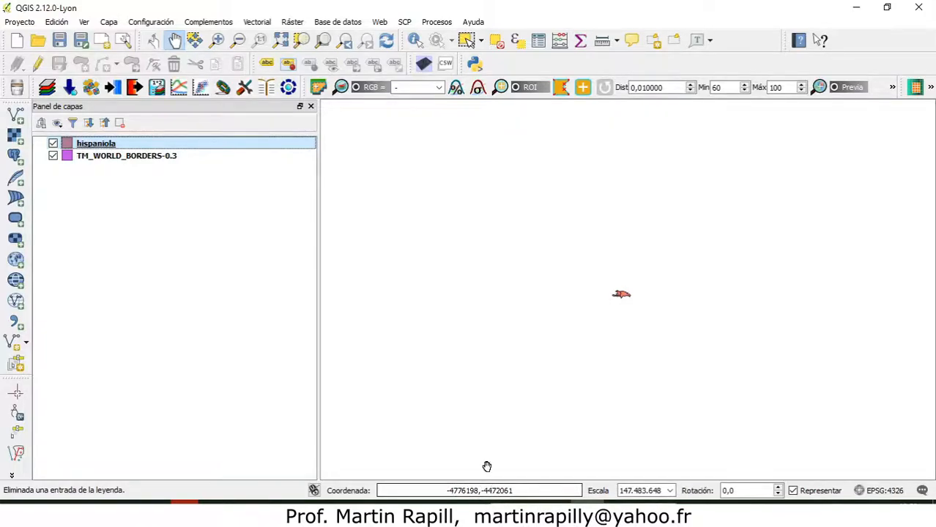
Zoom to the full extent of TM_WORLD_BORDERS-0.3 and look for the hispaniola layer on the world map.
left_click(95, 156)
right_click(95, 156)
left_click(110, 167)
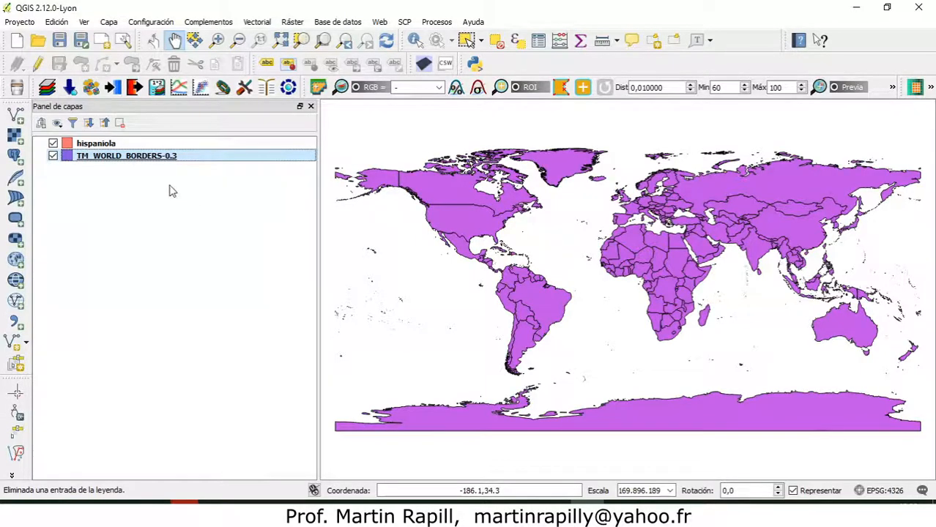
left_click(103, 146)
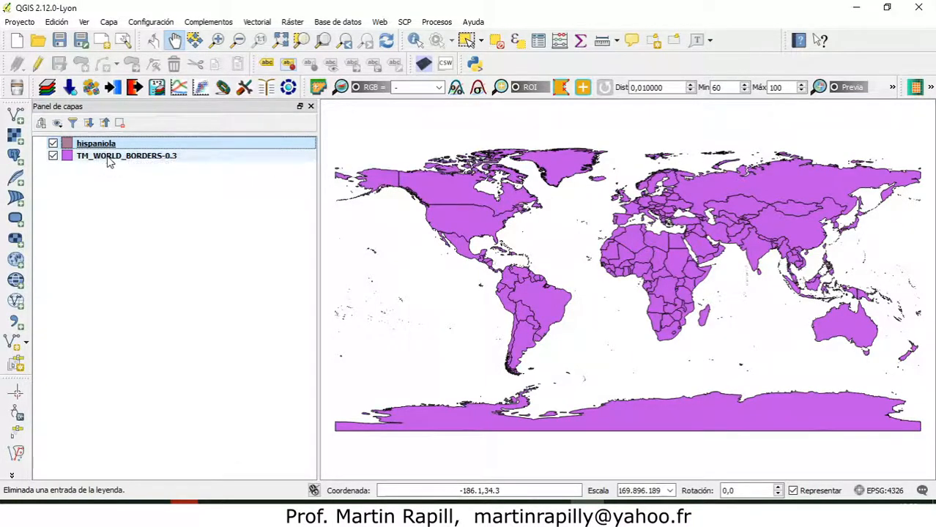
left_click(104, 158)
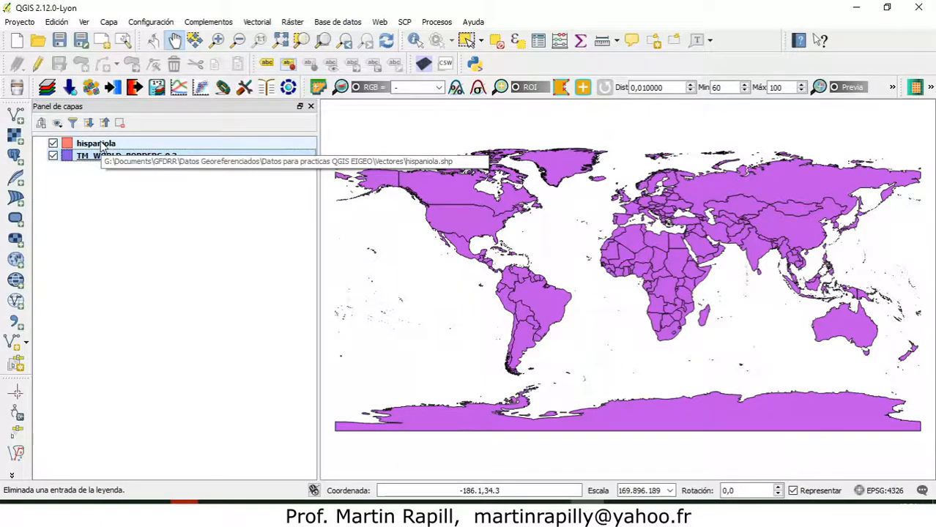
left_click_drag(45, 145, 45, 152)
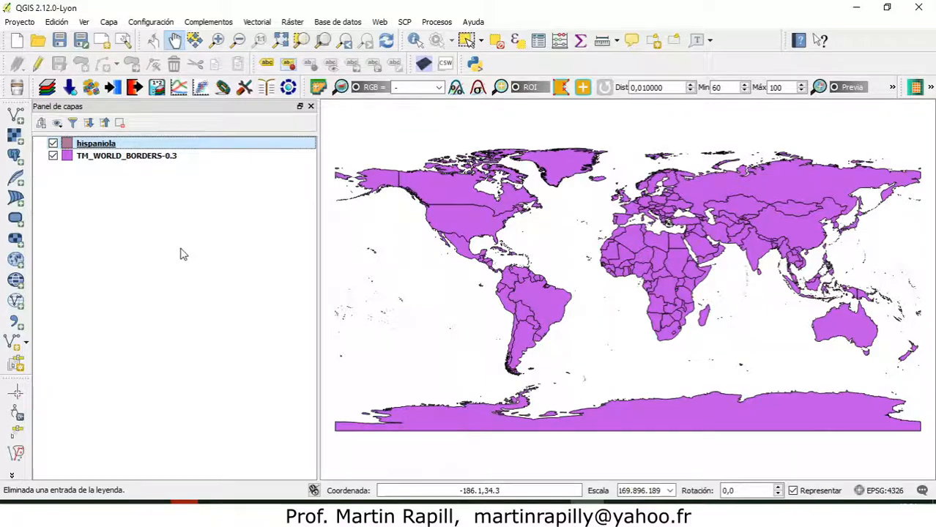
Return to the hispaniola layer's extent and examine the island's surroundings for features of the world borders layer.
right_click(92, 143)
left_click(108, 152)
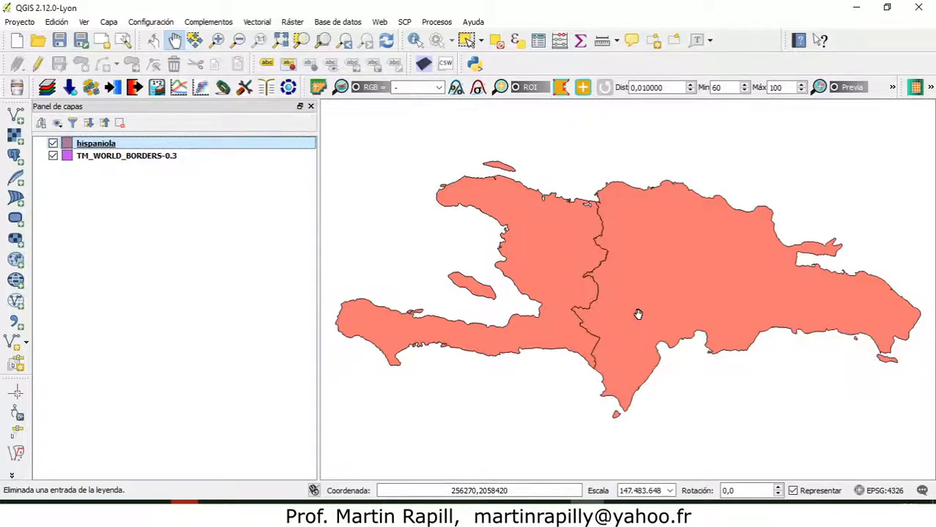
key("ctrl+alt+p")
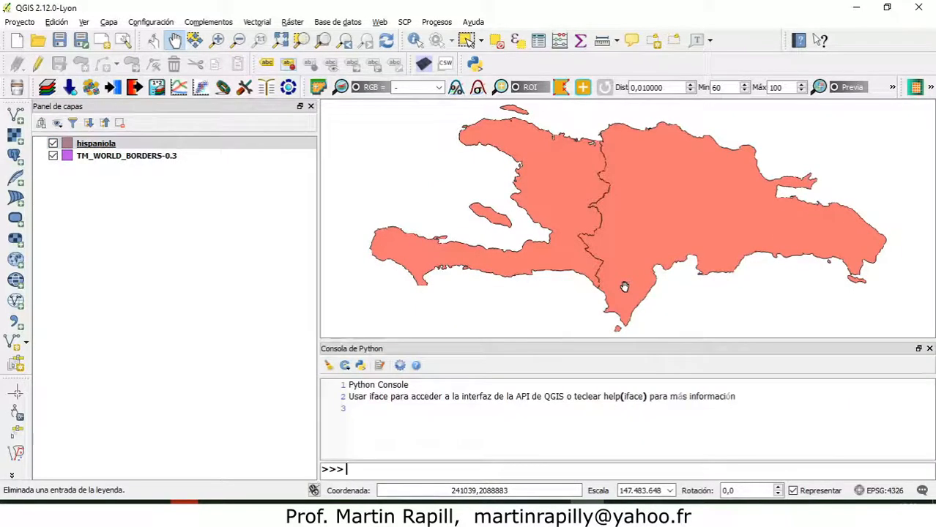
left_click(928, 349)
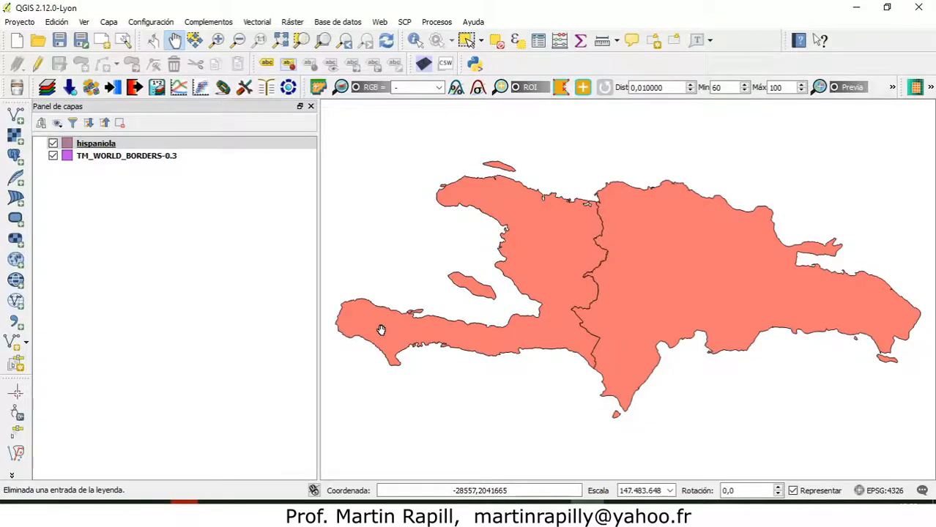
scroll(513, 304, "down", 4)
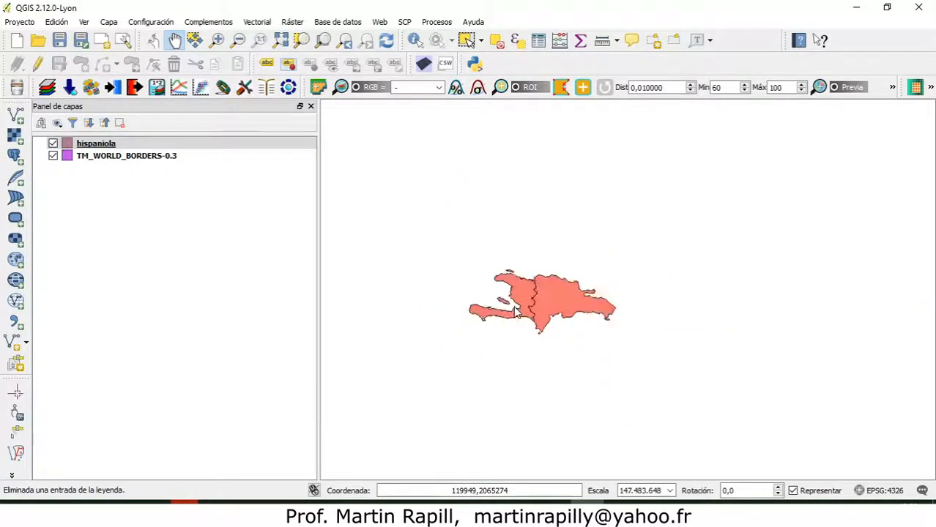
left_click_drag(513, 302, 564, 306)
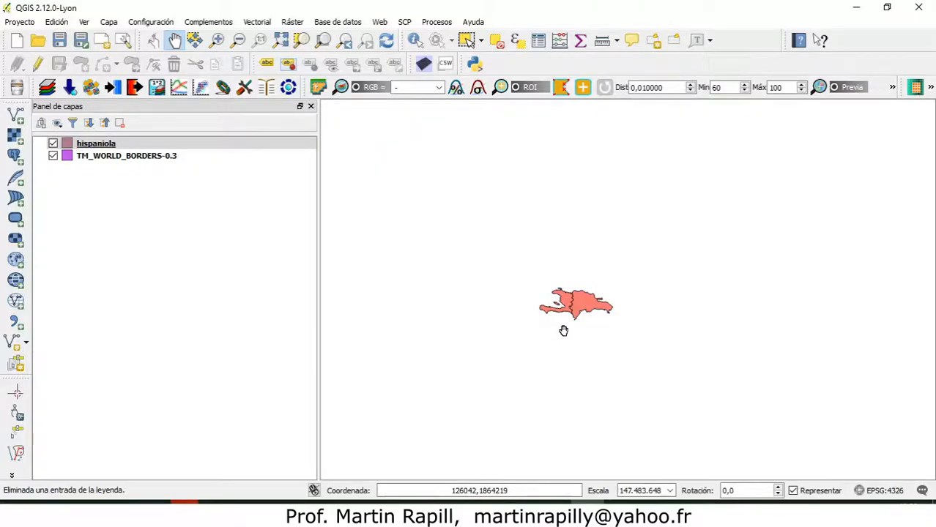
left_click_drag(572, 313, 591, 309)
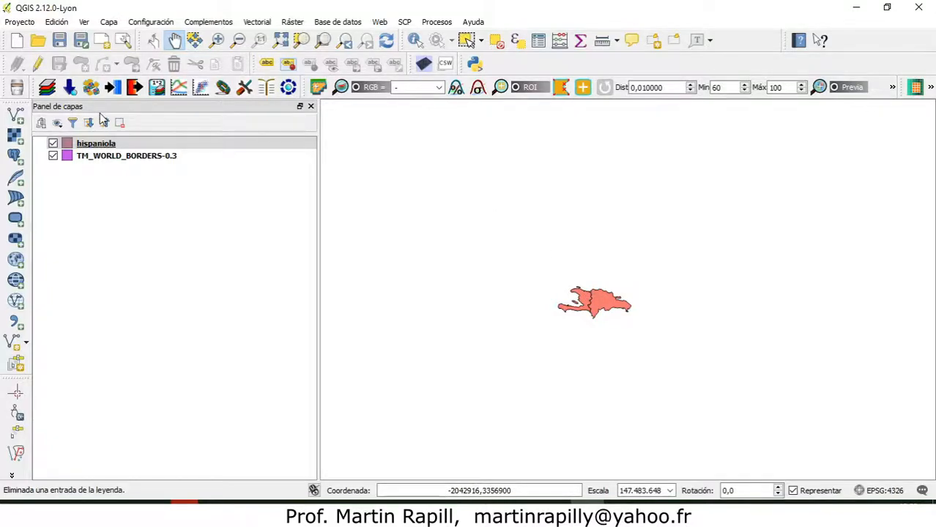
Show the whole world borders layer again, leaving the hispaniola layer selected.
left_click(101, 145)
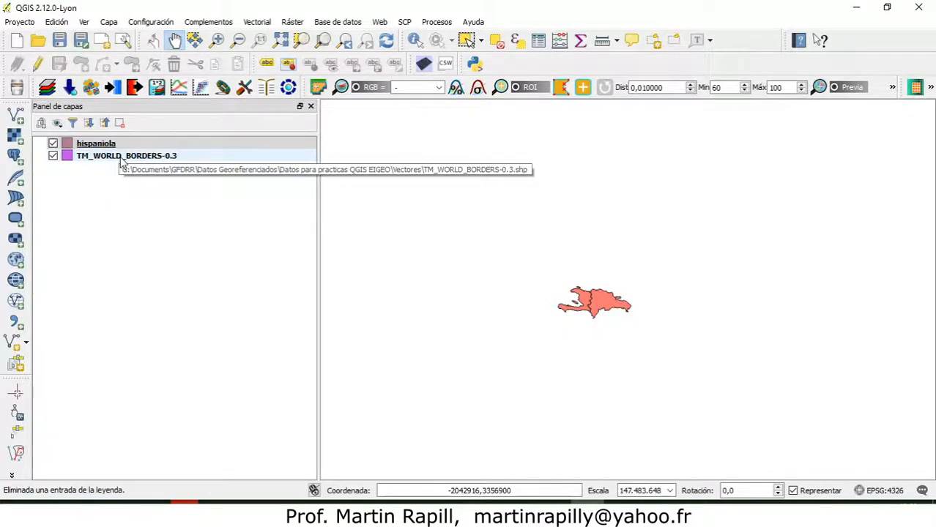
right_click(88, 159)
left_click(117, 161)
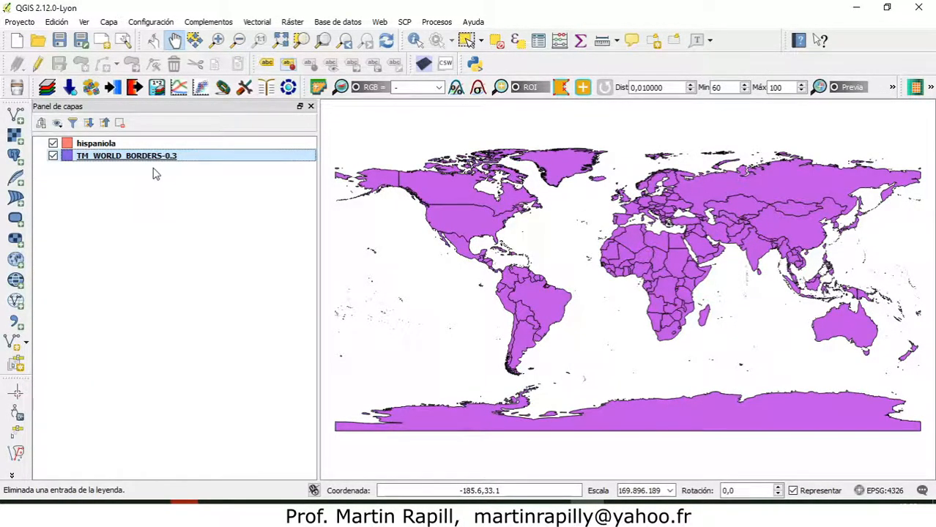
left_click(88, 145)
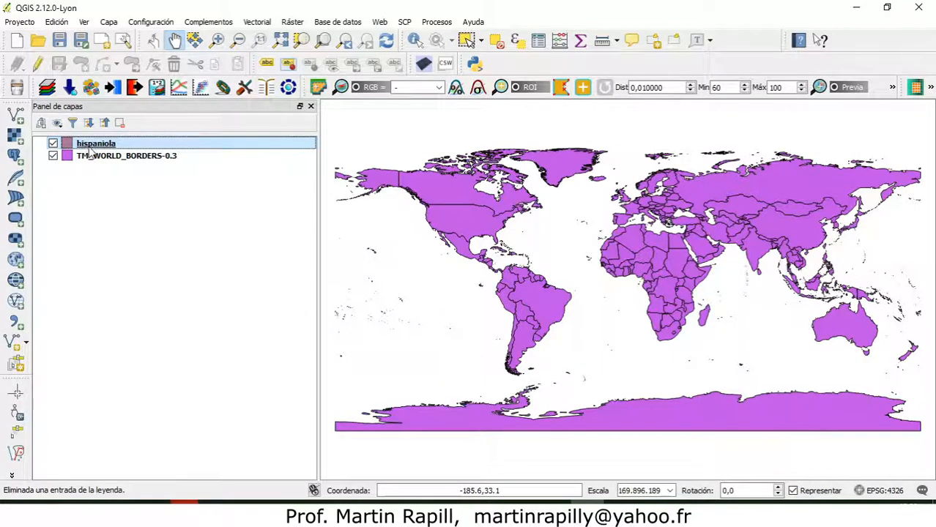
left_click(94, 157)
left_click(96, 145)
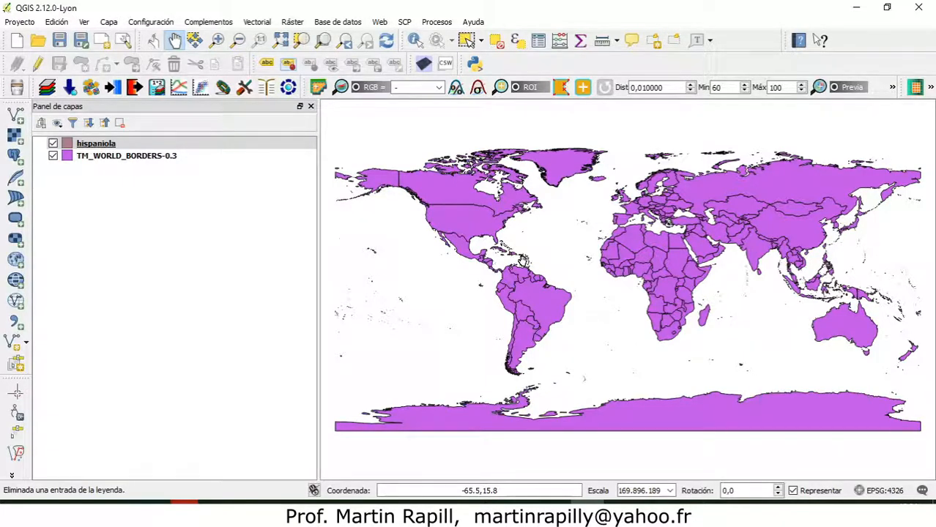
Inspect the Caribbean on the world borders map, closing in on the island of Hispaniola.
scroll(523, 260, "down", 2)
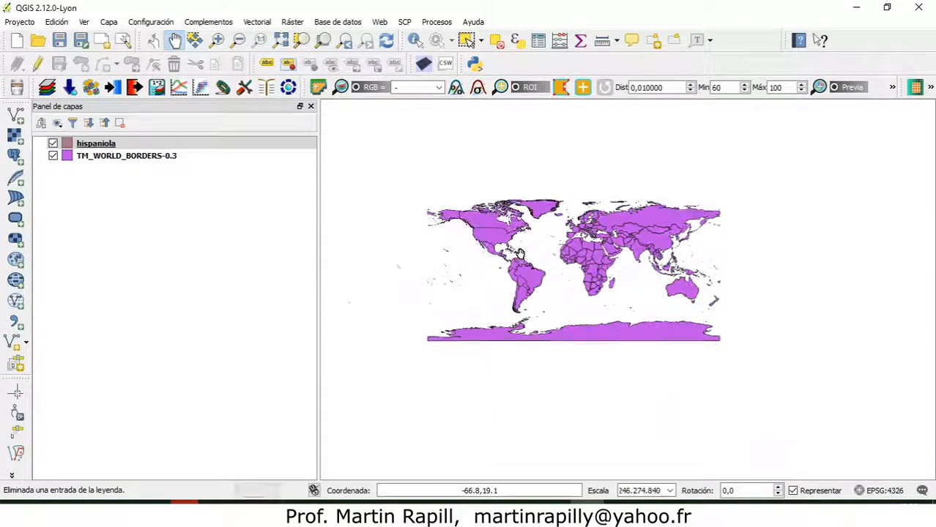
scroll(517, 255, "up", 5)
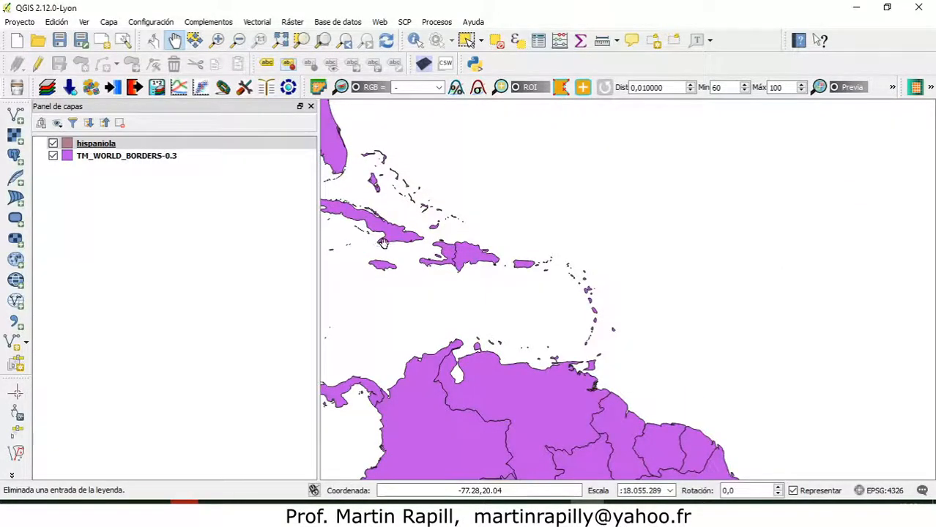
left_click_drag(460, 259, 515, 262)
scroll(516, 265, "up", 2)
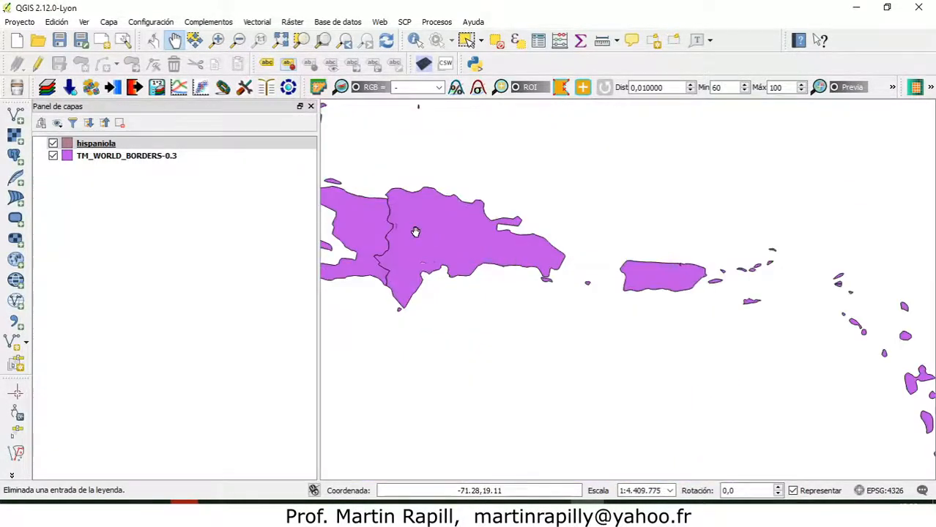
left_click_drag(414, 230, 551, 254)
scroll(557, 256, "up", 2)
scroll(567, 260, "down", 1)
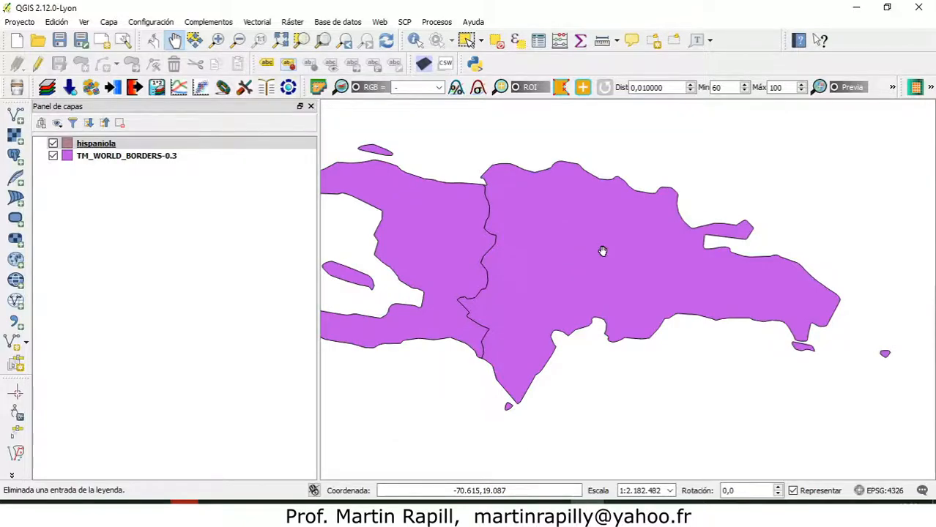
Display the hispaniola layer at its own extent to compare it with the world borders version of the island.
left_click(103, 144)
right_click(102, 143)
left_click(136, 151)
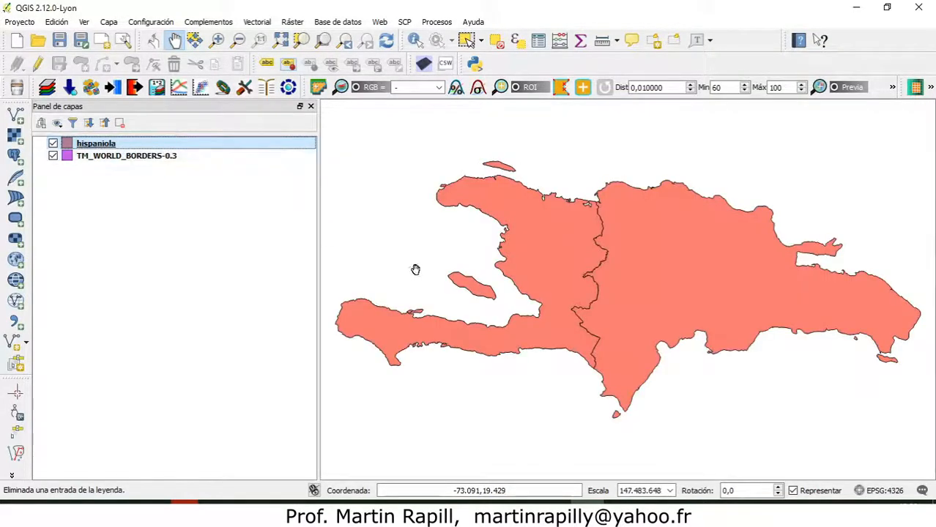
left_click_drag(661, 324, 653, 320)
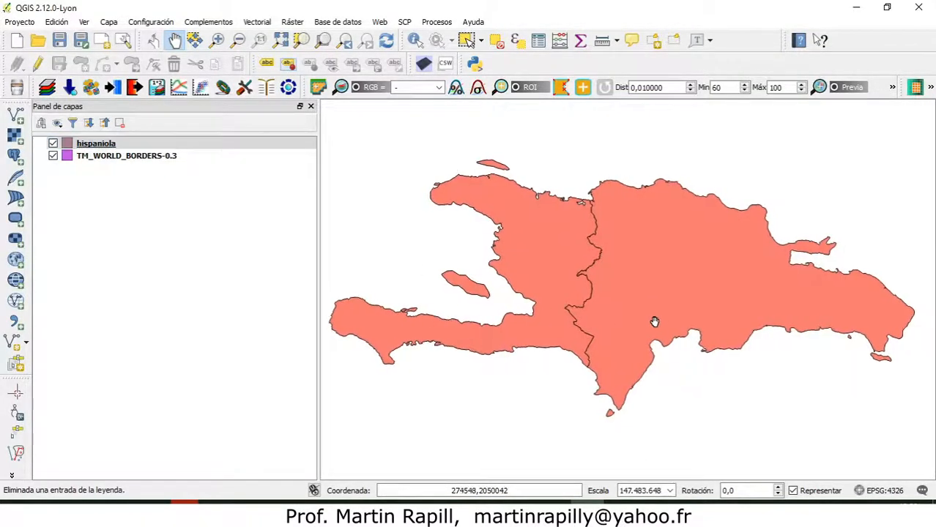
Enable on-the-fly CRS transformation for the project with NAD27 / UTM zone 19N (EPSG:26719) as the project CRS.
left_click(883, 491)
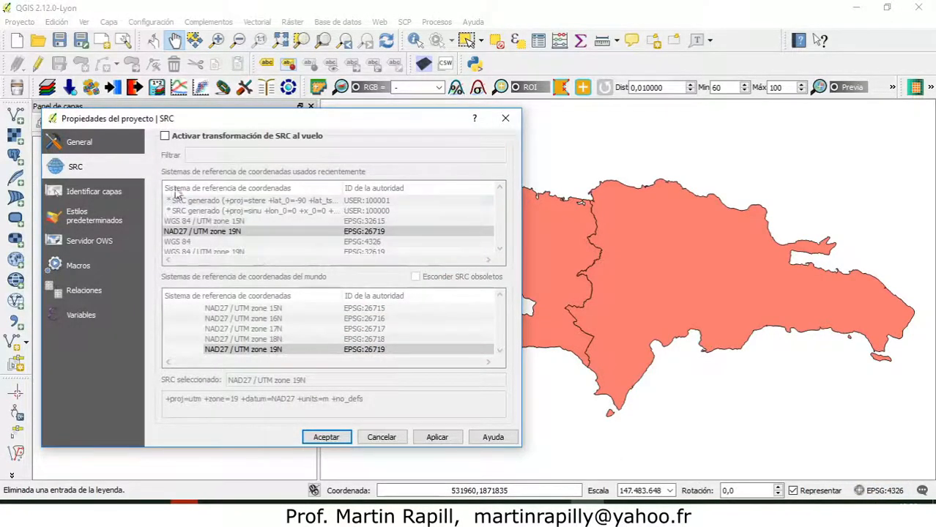
left_click(165, 135)
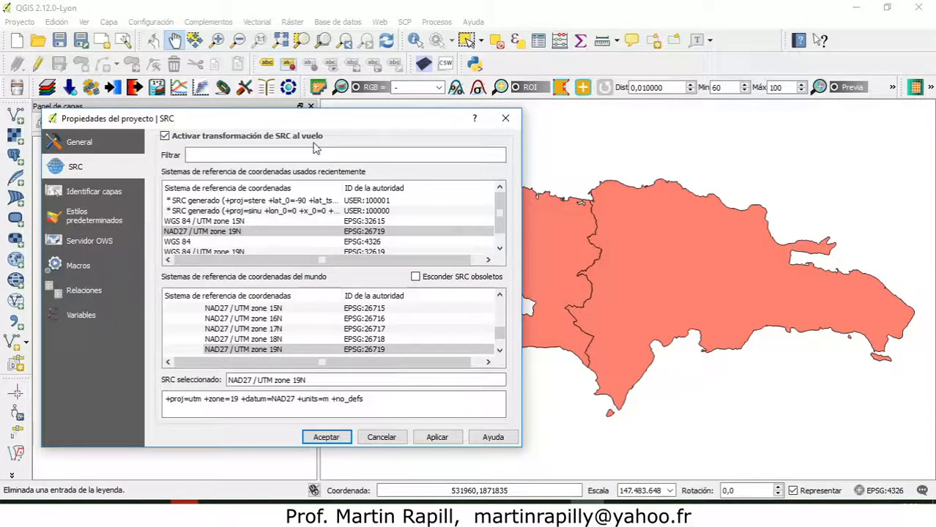
left_click_drag(315, 119, 692, 98)
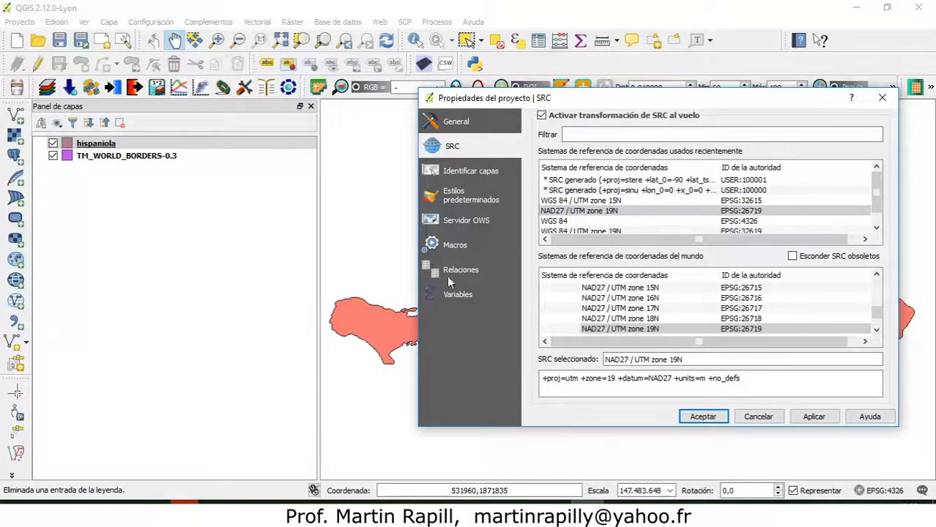
left_click(622, 329)
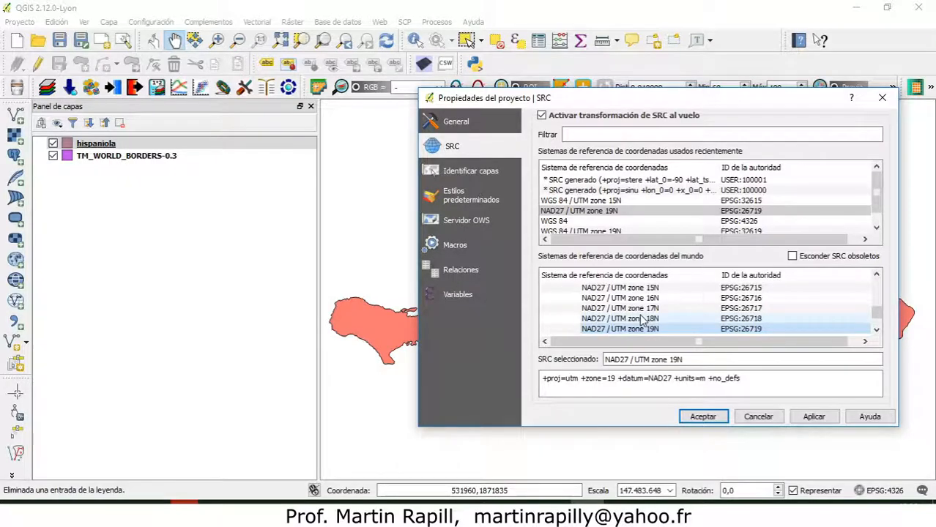
left_click(703, 417)
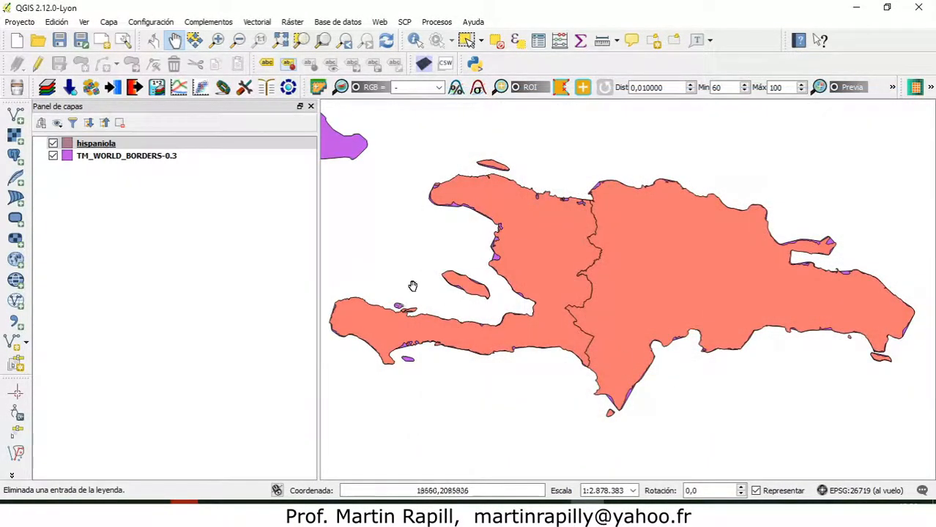
Toggle the hispaniola layer's visibility several times to compare its outline with the world borders beneath, leaving it visible.
left_click(53, 144)
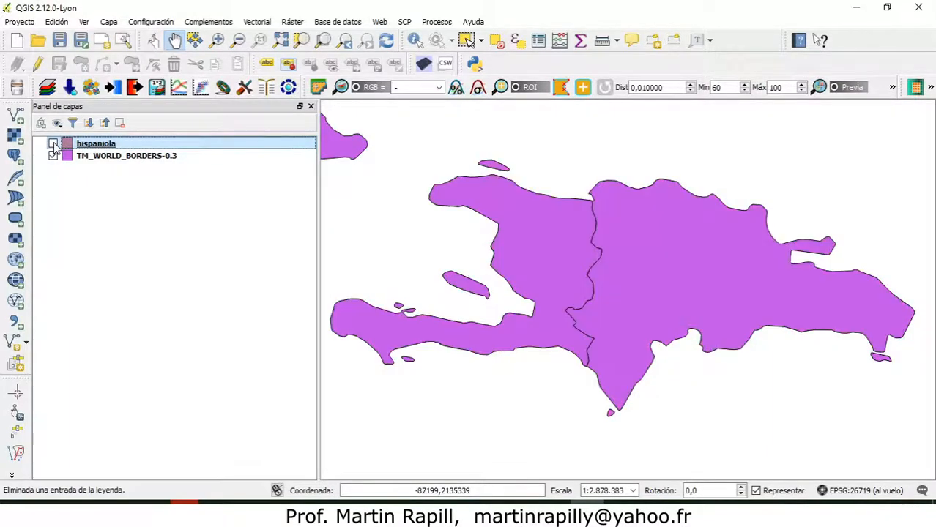
left_click(52, 144)
left_click(52, 143)
left_click(52, 143)
left_click(53, 143)
left_click(53, 144)
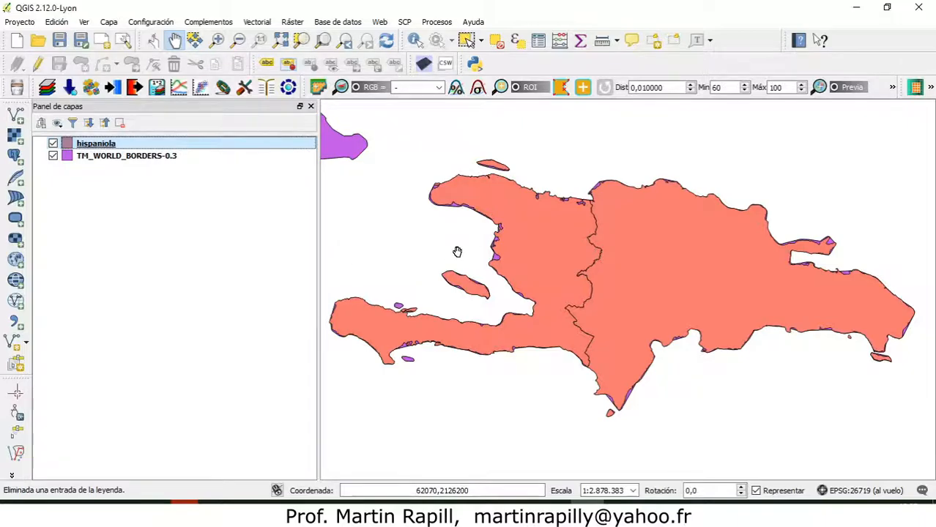
Examine how the hispaniola layer fits into the reprojected world borders, from the Caribbean out to the wider Americas.
scroll(457, 252, "down", 1)
left_click_drag(460, 252, 521, 266)
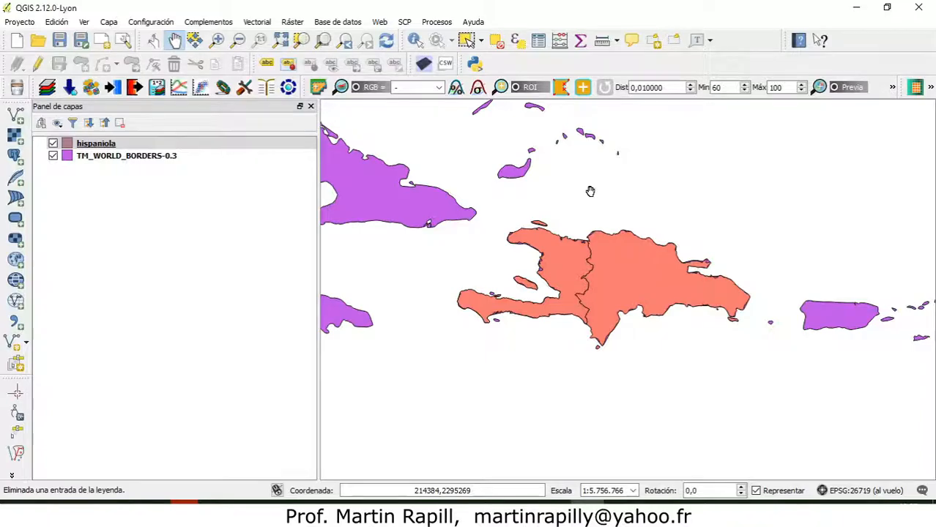
scroll(483, 183, "down", 1)
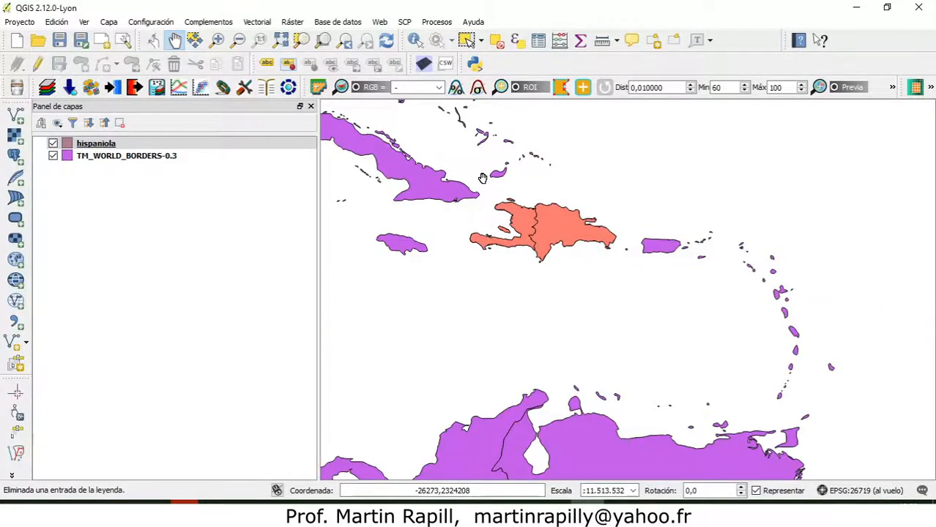
scroll(483, 178, "down", 1)
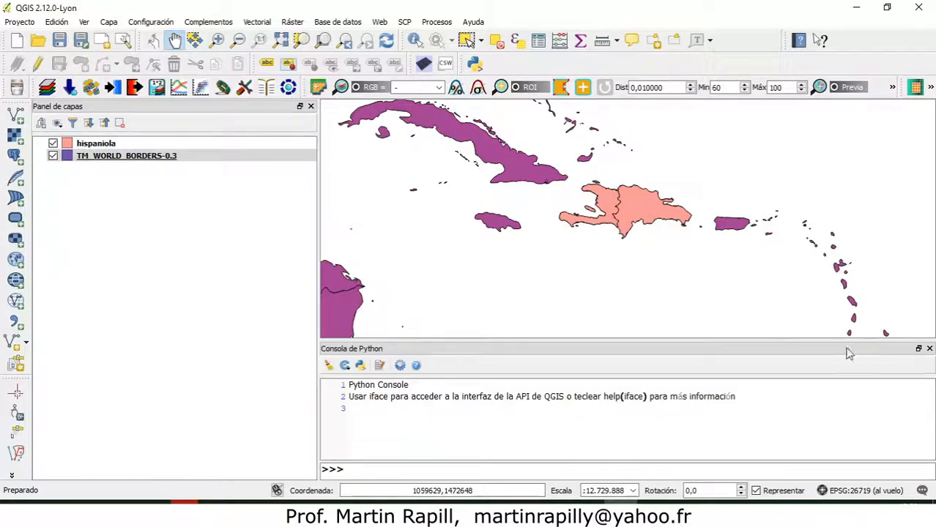
left_click(928, 350)
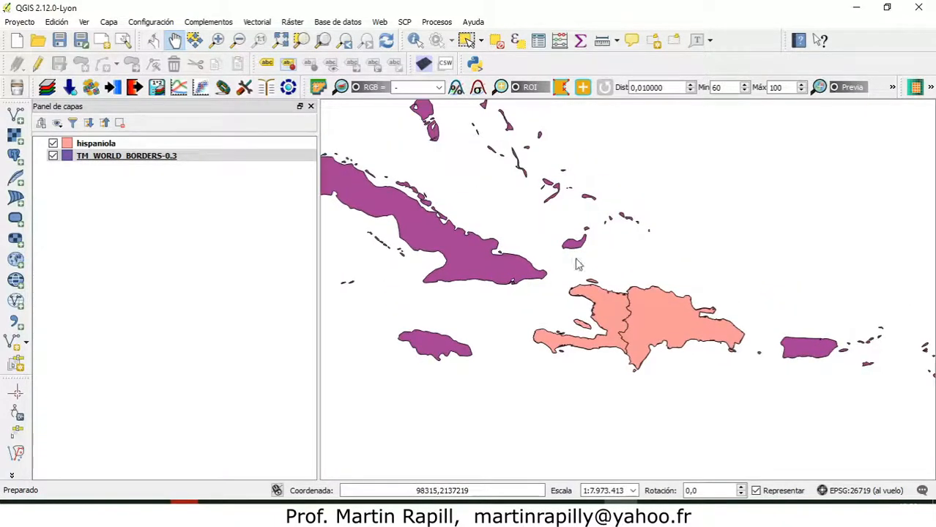
scroll(576, 260, "down", 1)
scroll(575, 220, "down", 1)
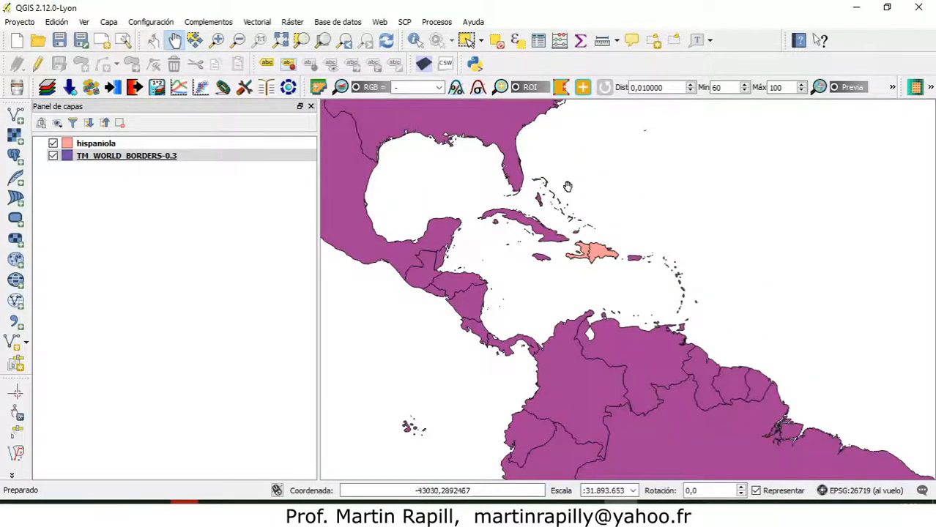
left_click_drag(564, 183, 582, 264)
scroll(582, 265, "down", 2)
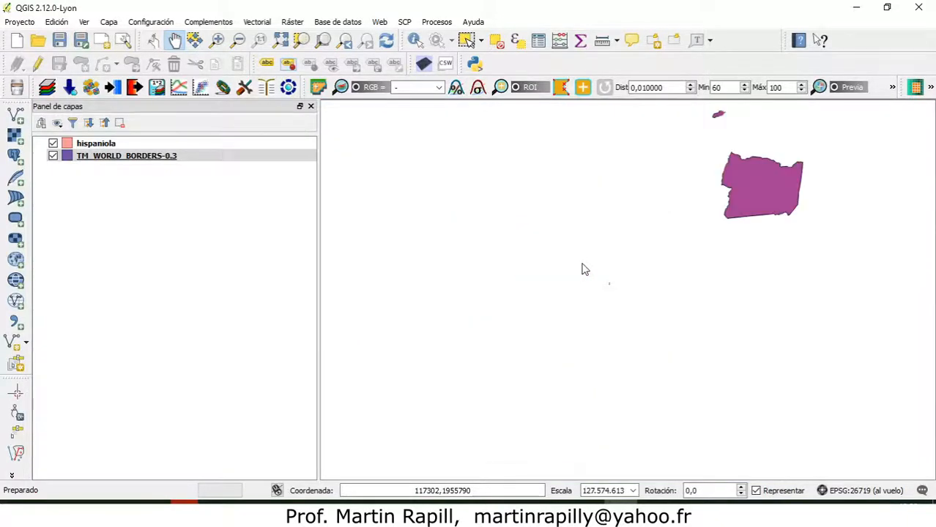
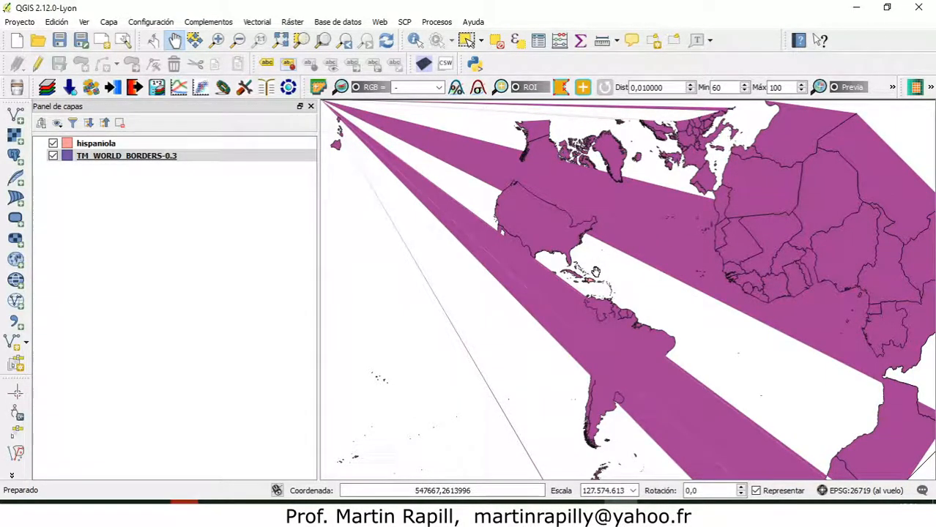
Set the project CRS to WGS 84 (EPSG:4326), keeping on-the-fly CRS transformation enabled.
key("ctrl+alt+p")
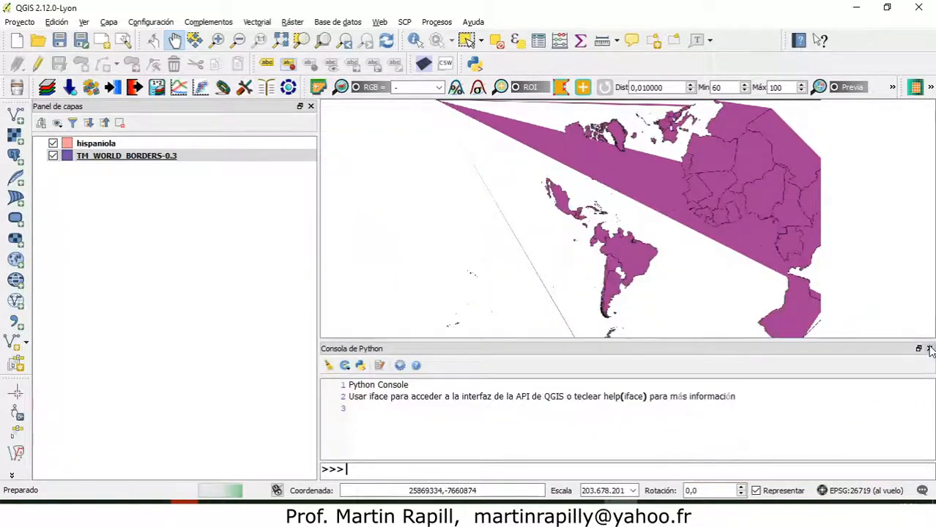
left_click(929, 349)
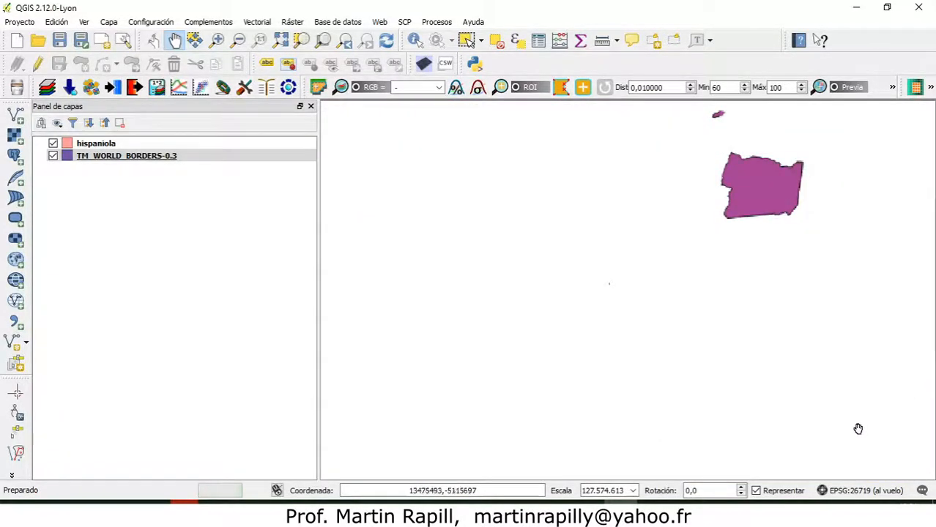
left_click(847, 493)
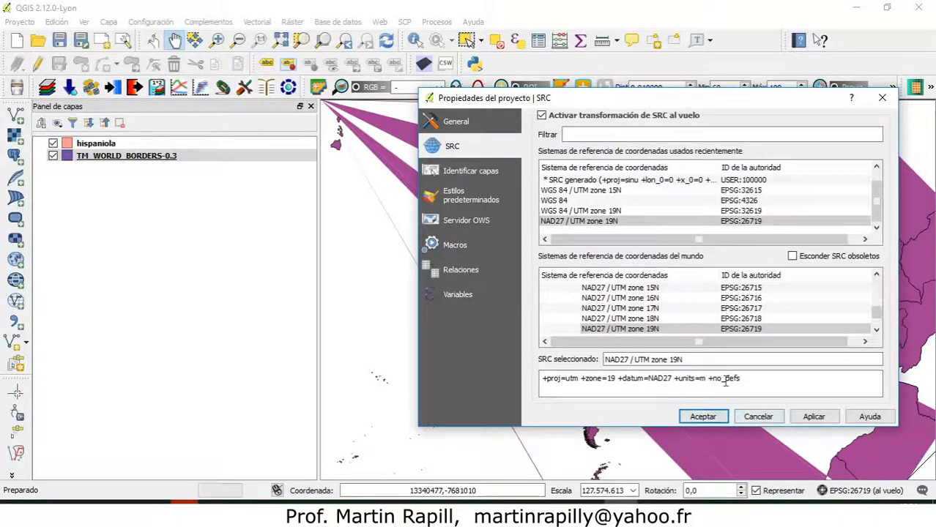
left_click(570, 203)
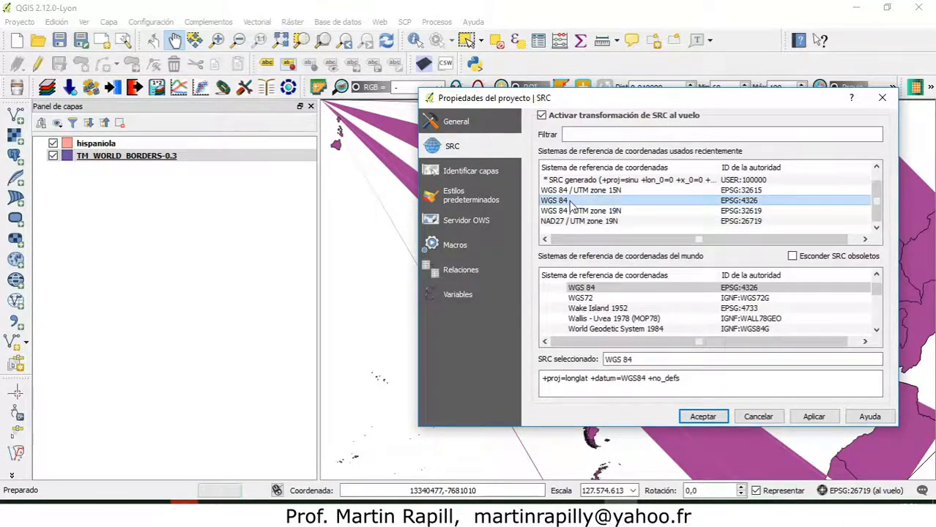
left_click(703, 416)
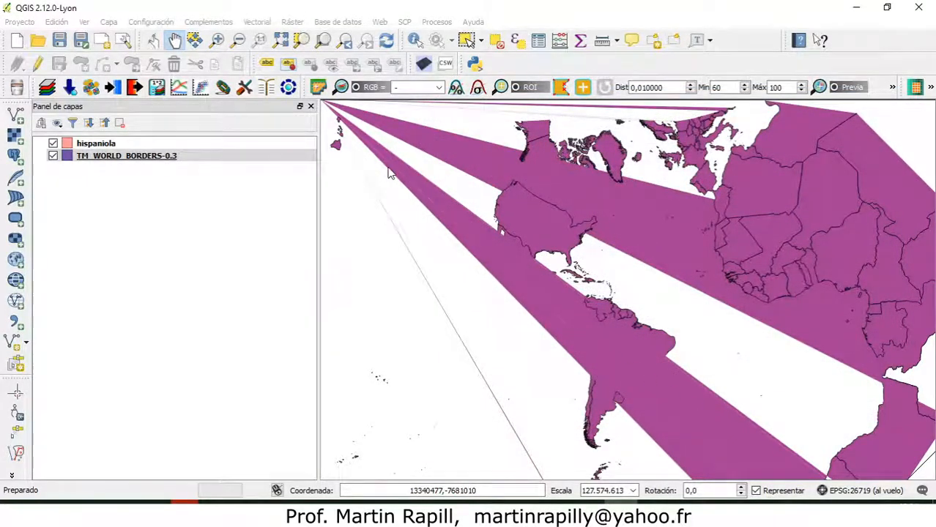
Zoom to the hispaniola layer and examine how it fits among the surrounding Caribbean countries in the world borders layer.
left_click(114, 156)
right_click(98, 144)
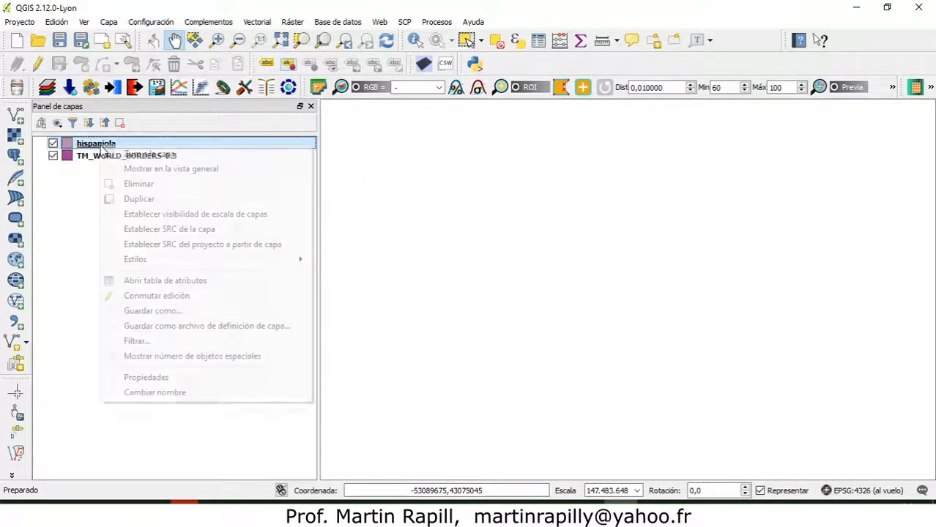
left_click(135, 152)
scroll(600, 249, "down", 5)
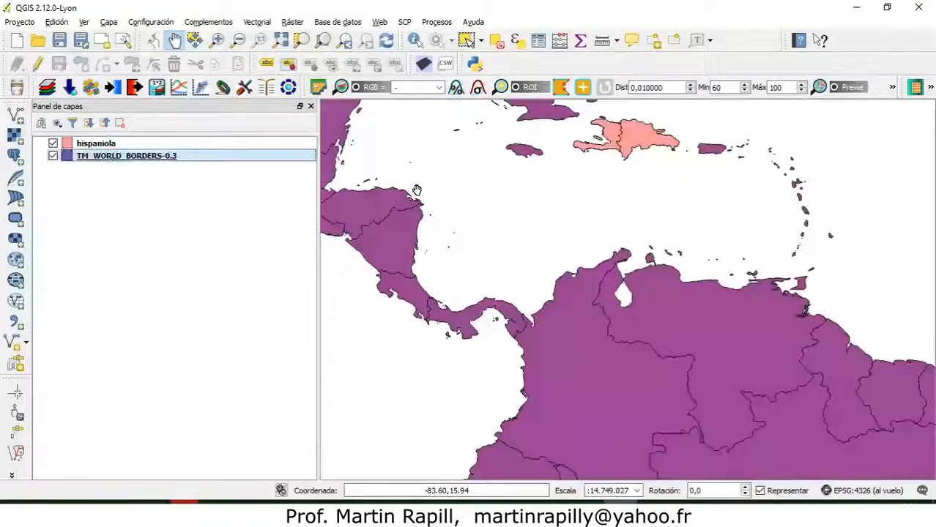
key("ctrl+alt+p")
left_click(929, 350)
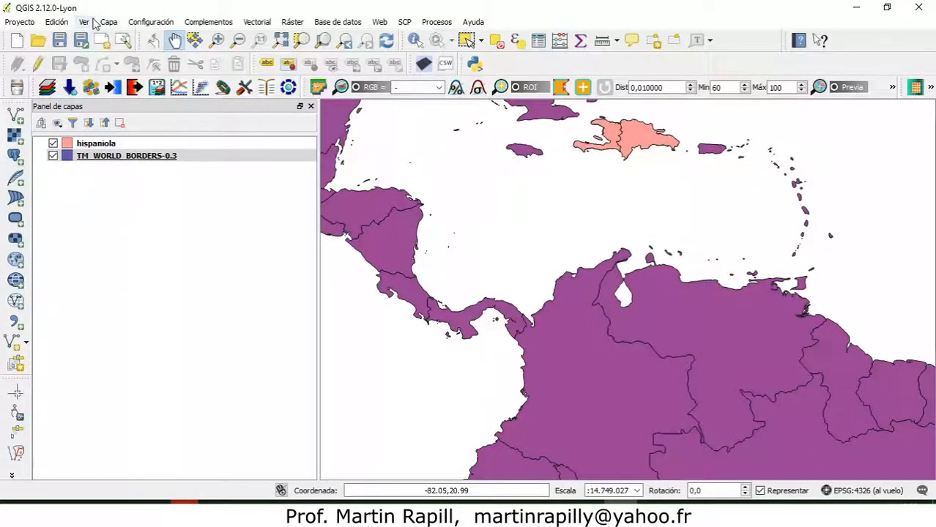
Review the default CRS options for new projects and new layers, and bring the whole Caribbean back into view.
left_click(153, 23)
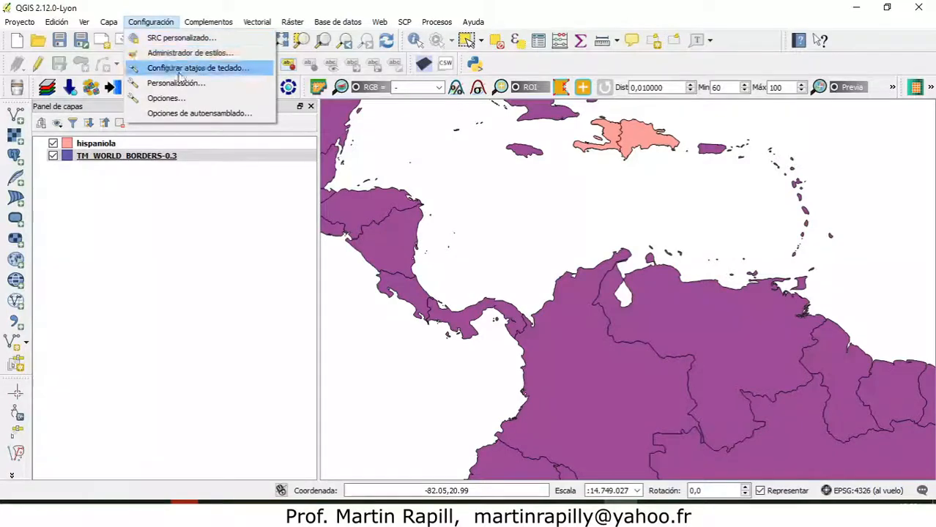
left_click(172, 98)
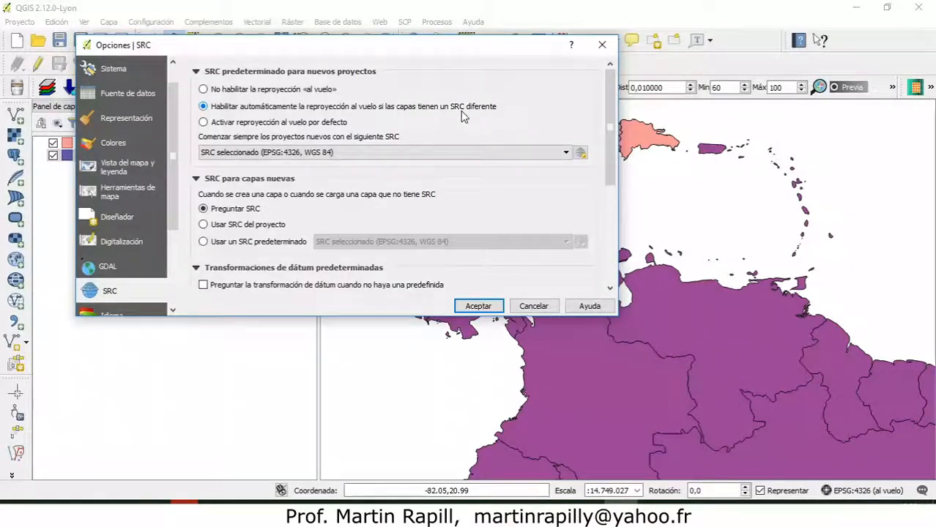
left_click(477, 305)
left_click_drag(558, 131, 533, 227)
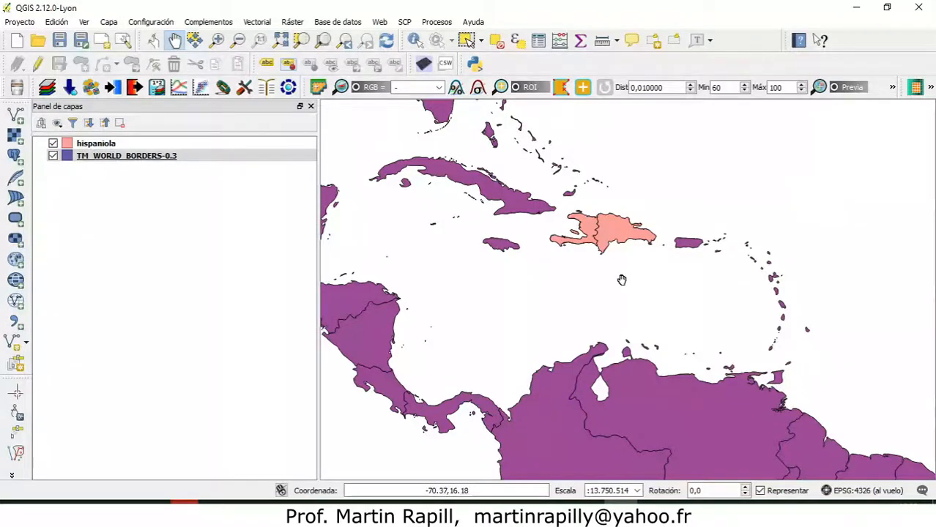
left_click(79, 195)
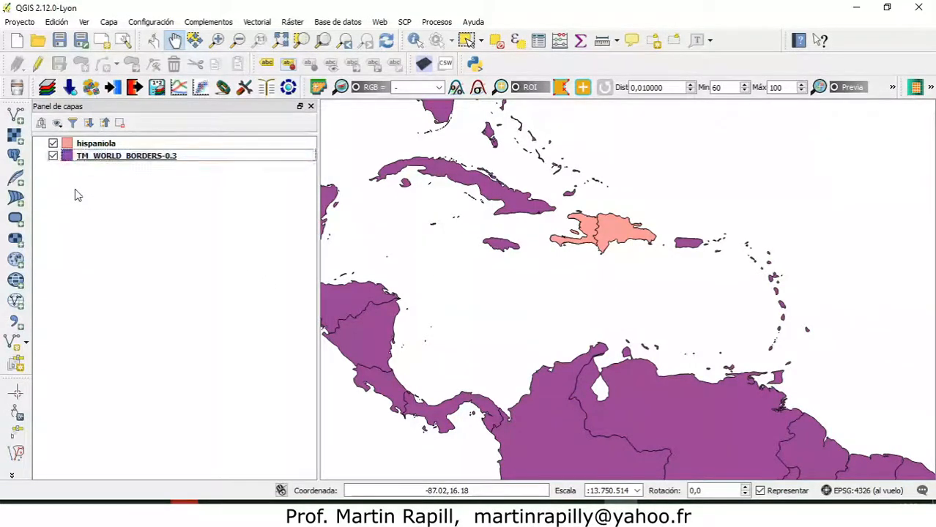
Check the coordinate reference system assigned to the hispaniola layer in its general properties.
left_click(84, 145)
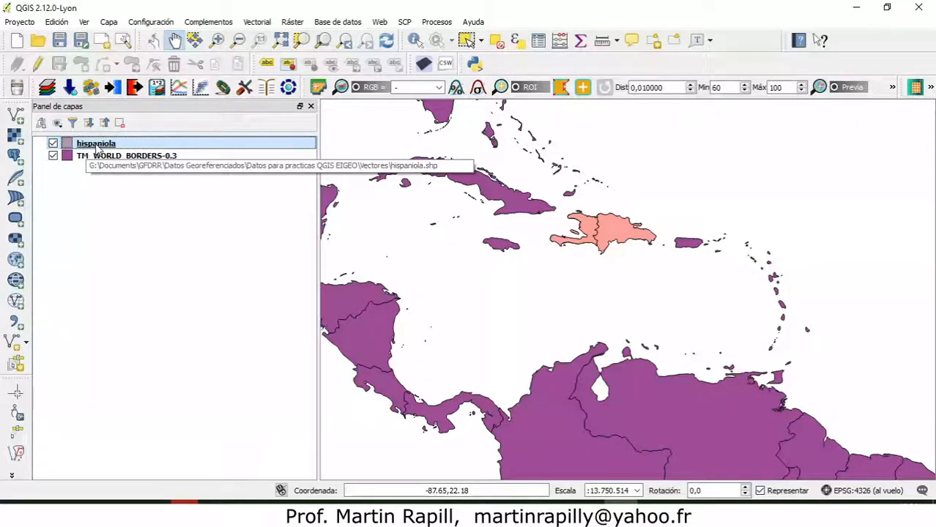
right_click(95, 147)
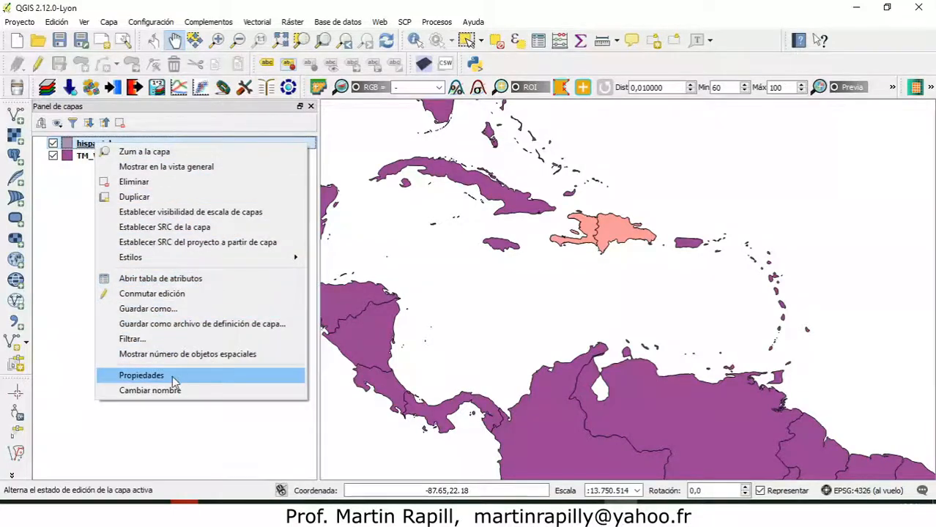
left_click(172, 375)
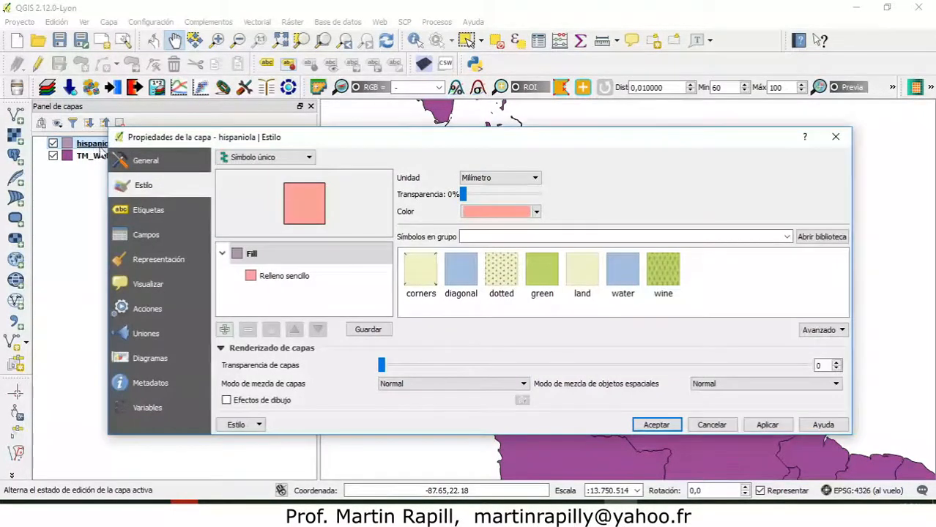
left_click(147, 161)
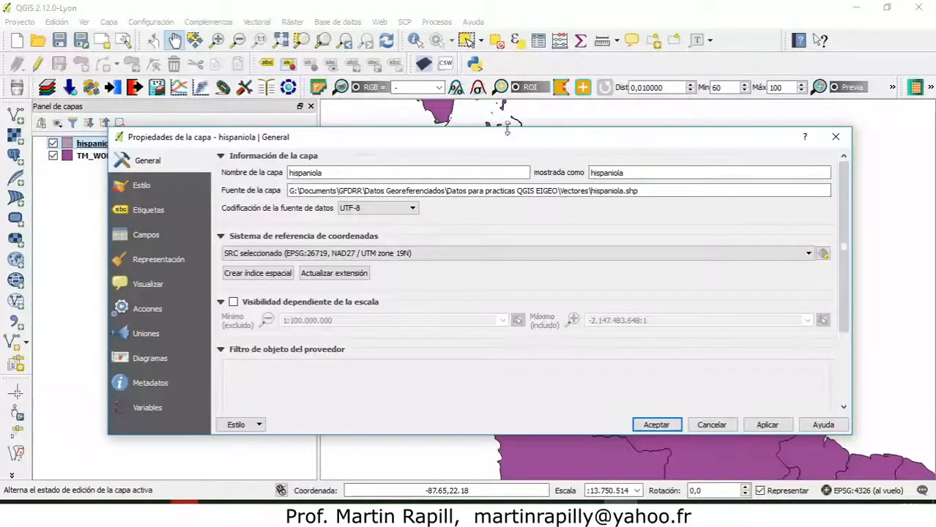
left_click(835, 137)
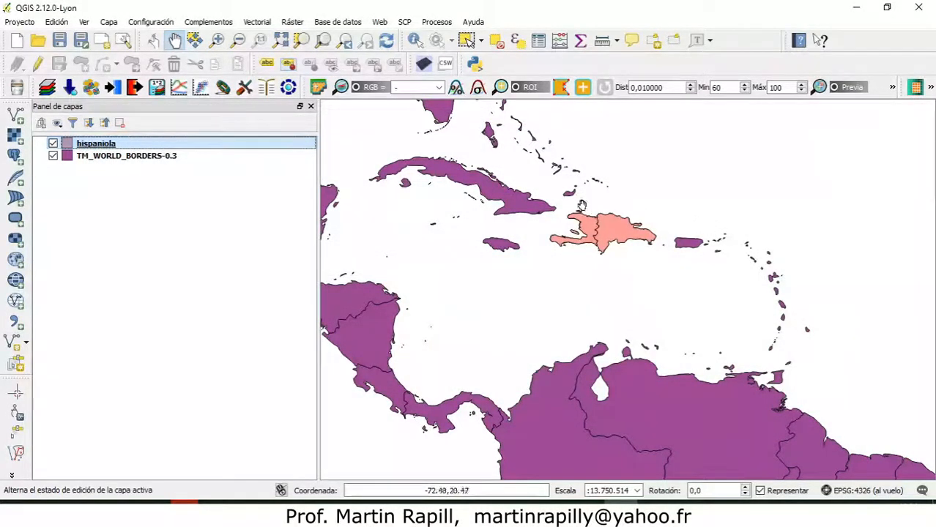
Choose NAD27 / UTM zone 22N (EPSG:26722) as the hispaniola layer's coordinate reference system in its properties.
scroll(609, 220, "up", 2)
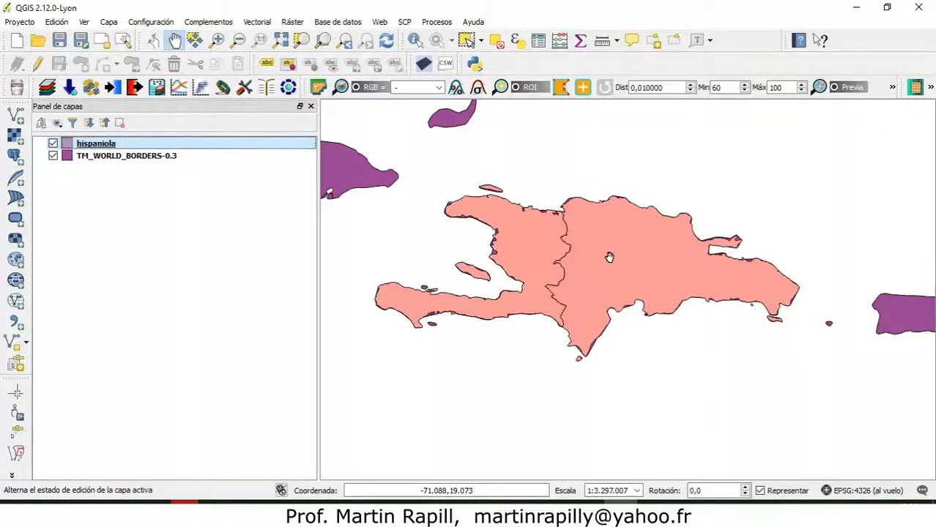
right_click(106, 149)
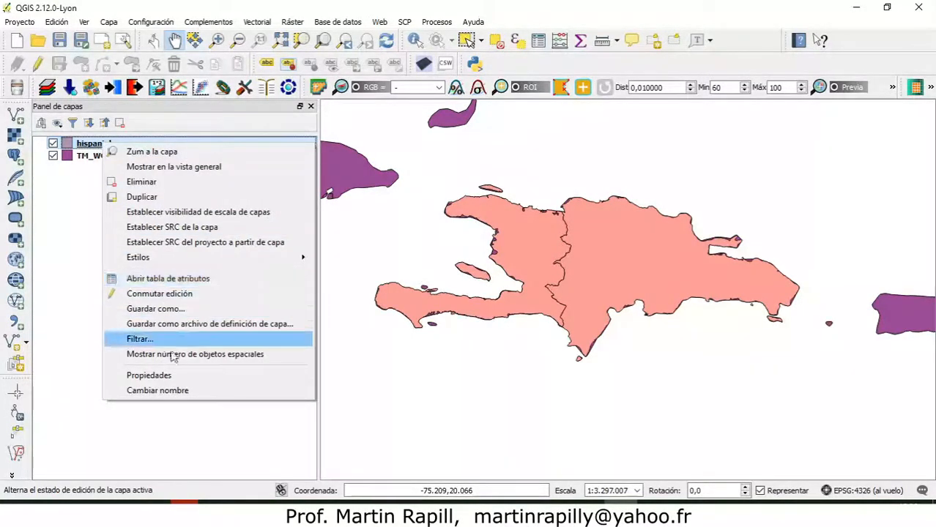
left_click(177, 377)
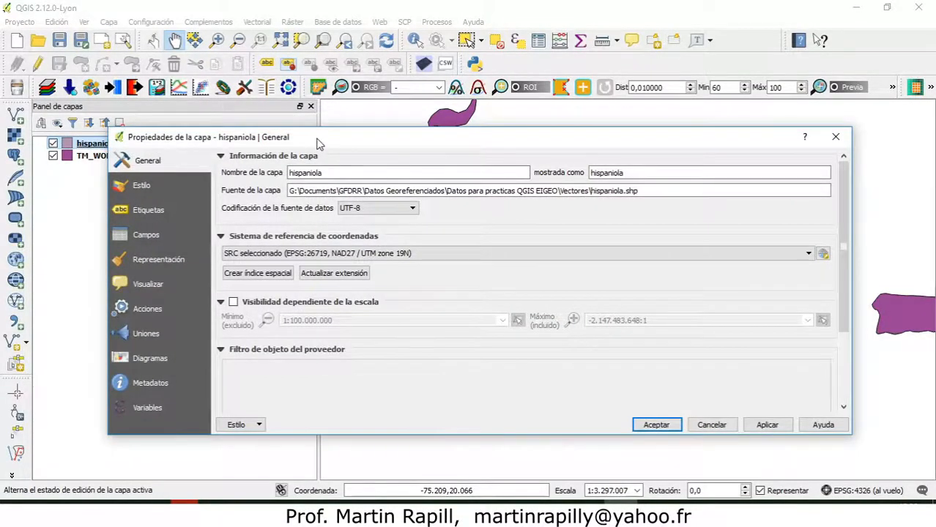
left_click_drag(319, 144, 348, 133)
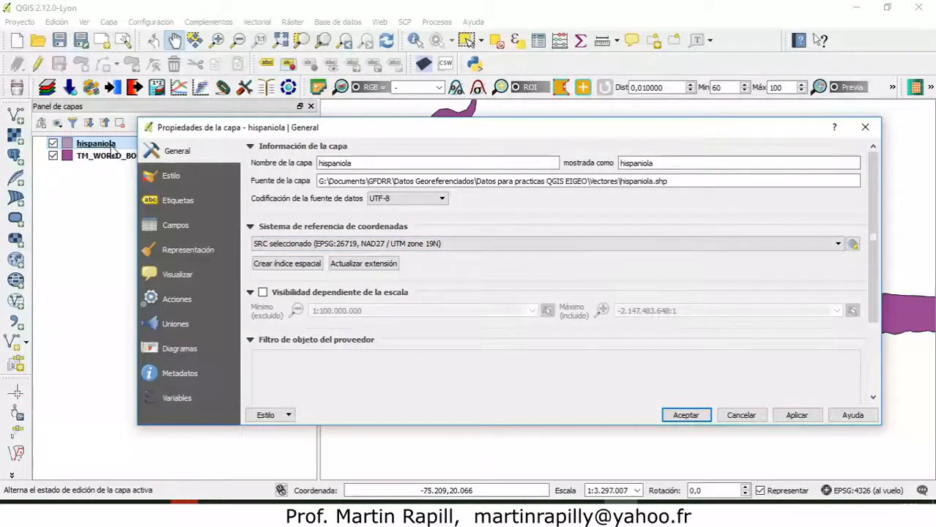
left_click(852, 245)
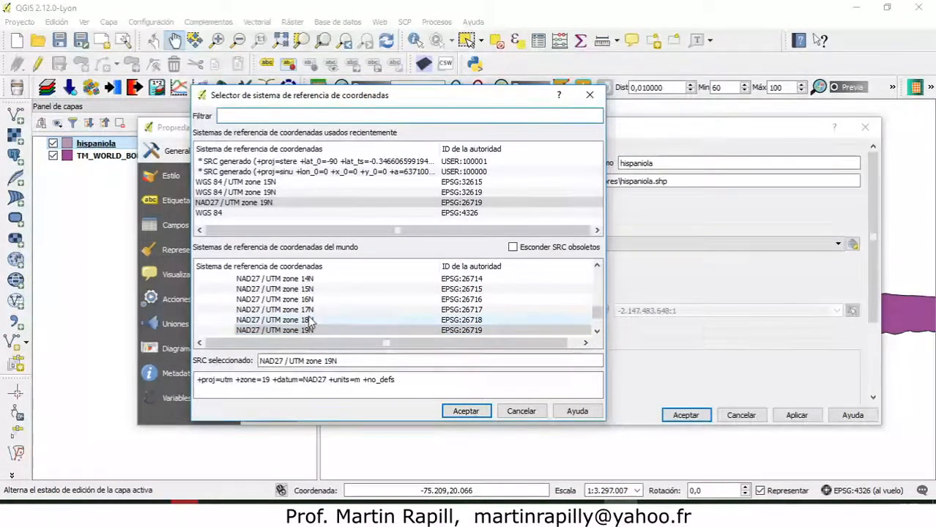
scroll(309, 320, "down", 3)
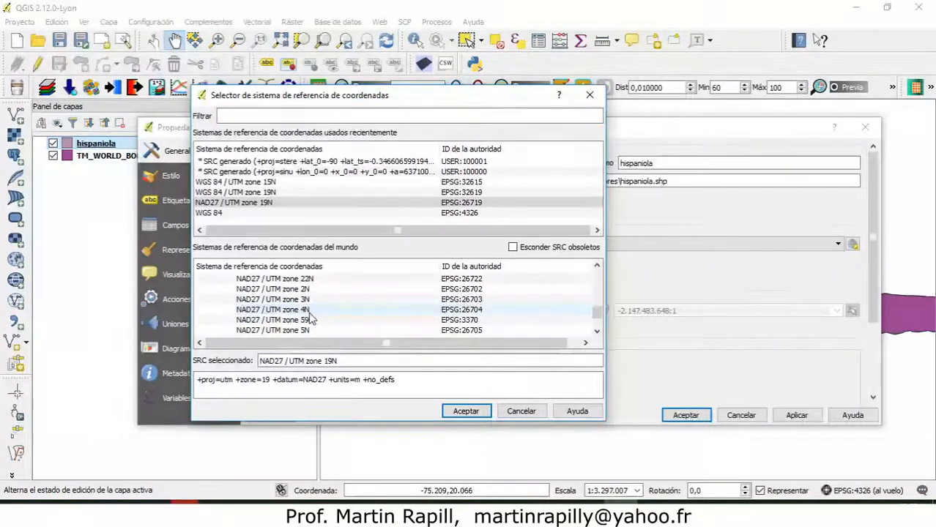
scroll(307, 316, "down", 1)
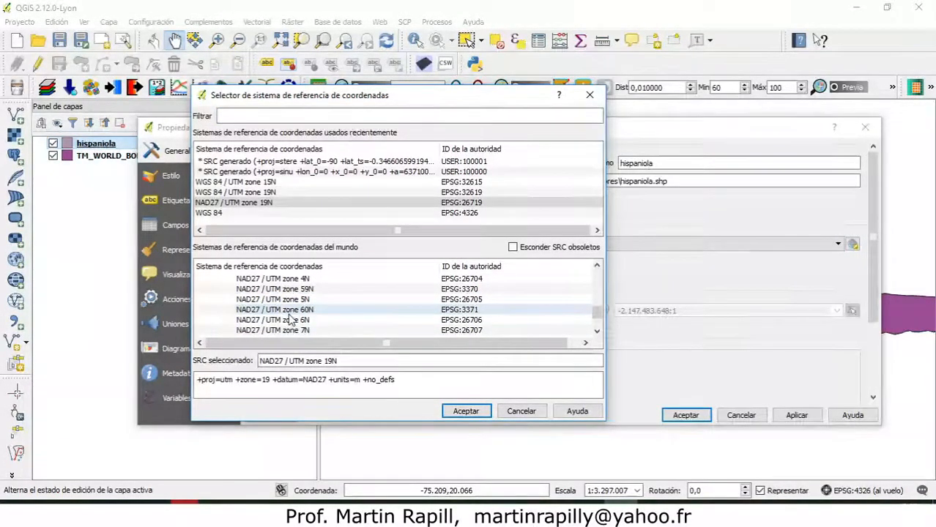
scroll(292, 320, "down", 1)
scroll(291, 320, "up", 2)
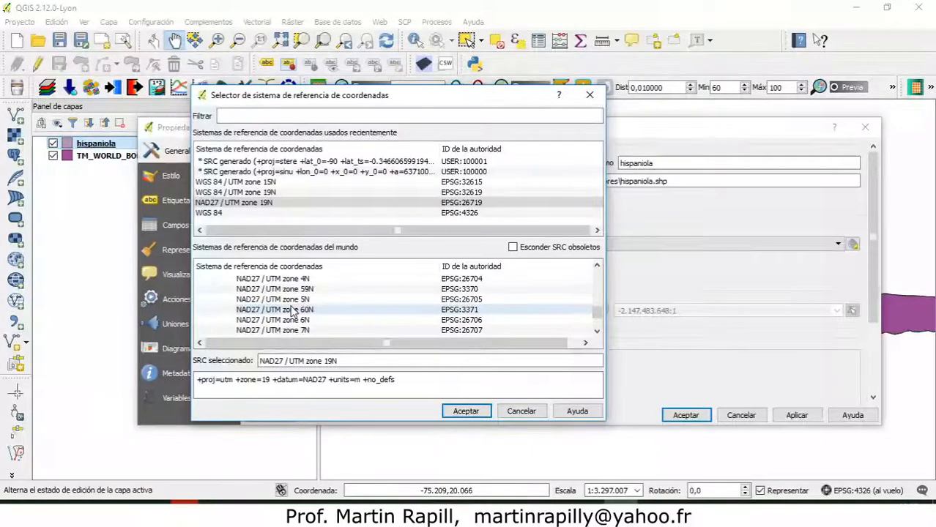
scroll(296, 307, "up", 3)
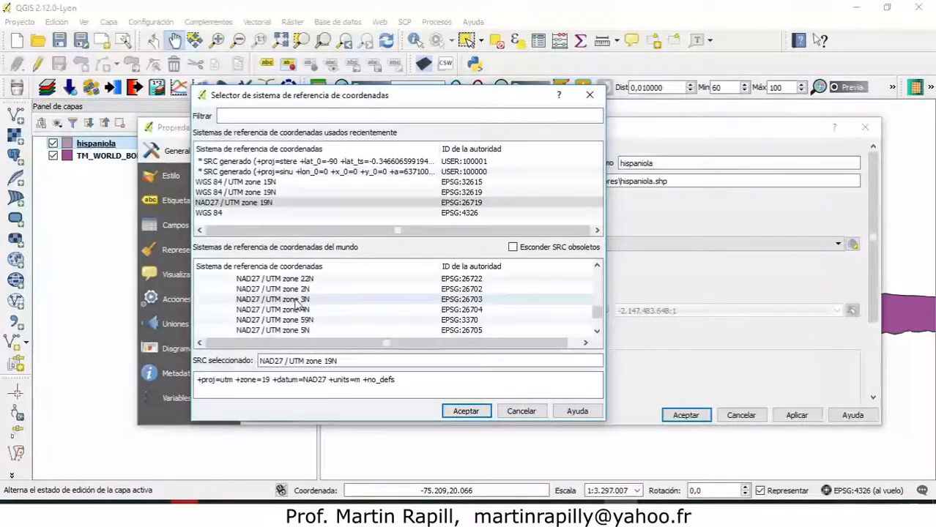
left_click(306, 310)
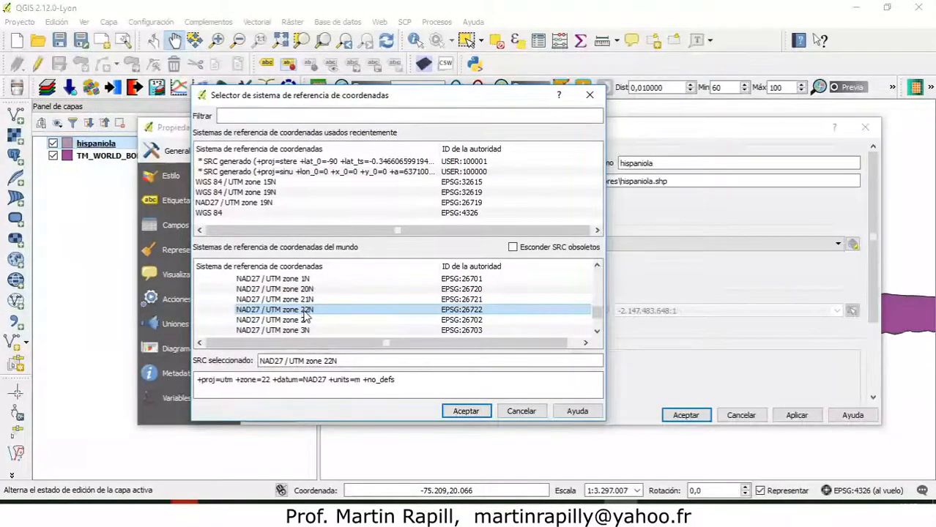
left_click(465, 411)
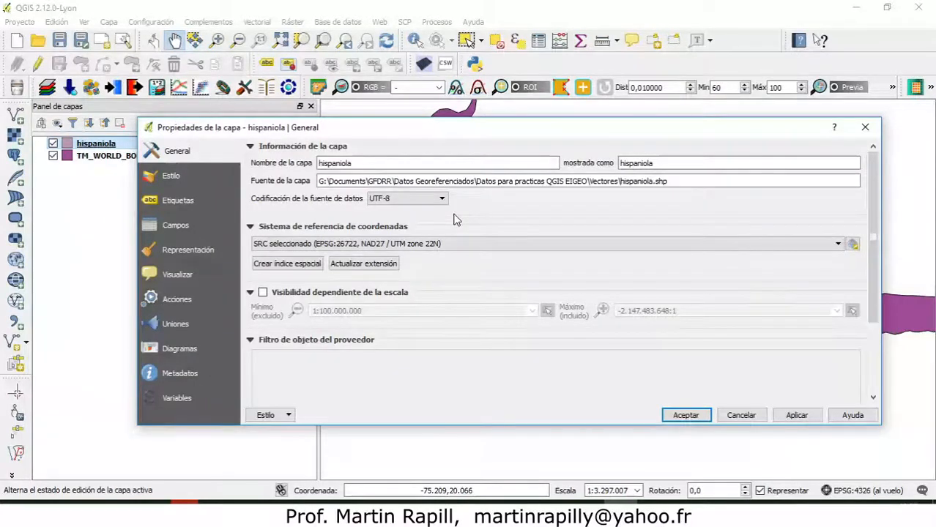
Switch to 1.2 sistemas de referencias.pptx in PowerPoint and present the coordinate-axes slides showing point A with different origins.
left_click_drag(476, 134, 470, 282)
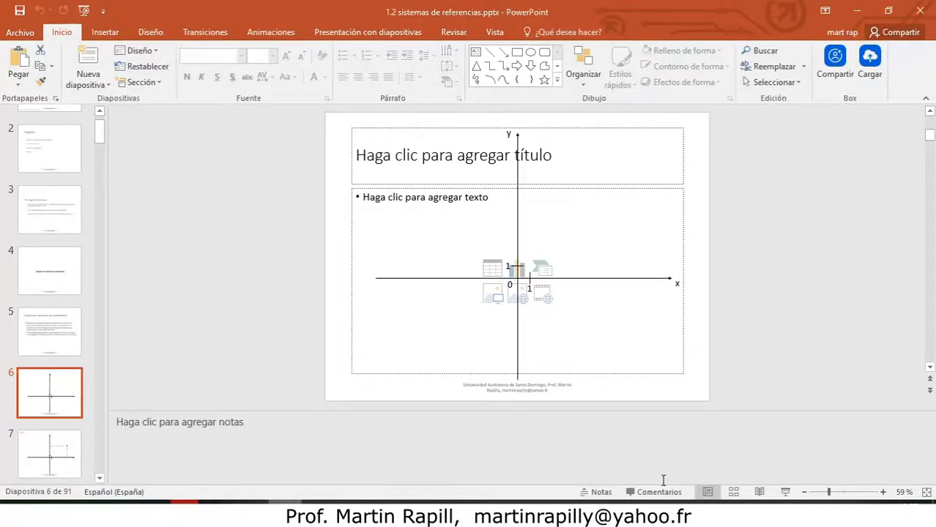
left_click(785, 492)
left_click(459, 279)
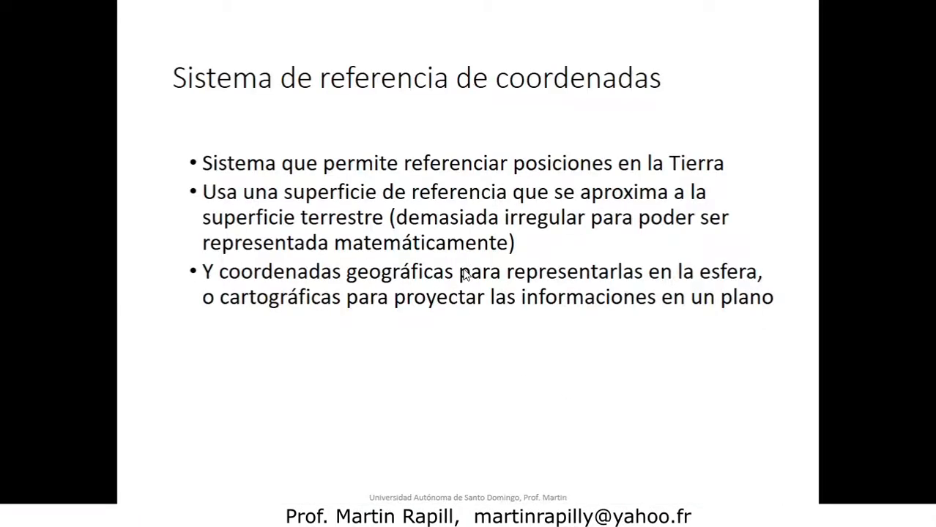
key("Left")
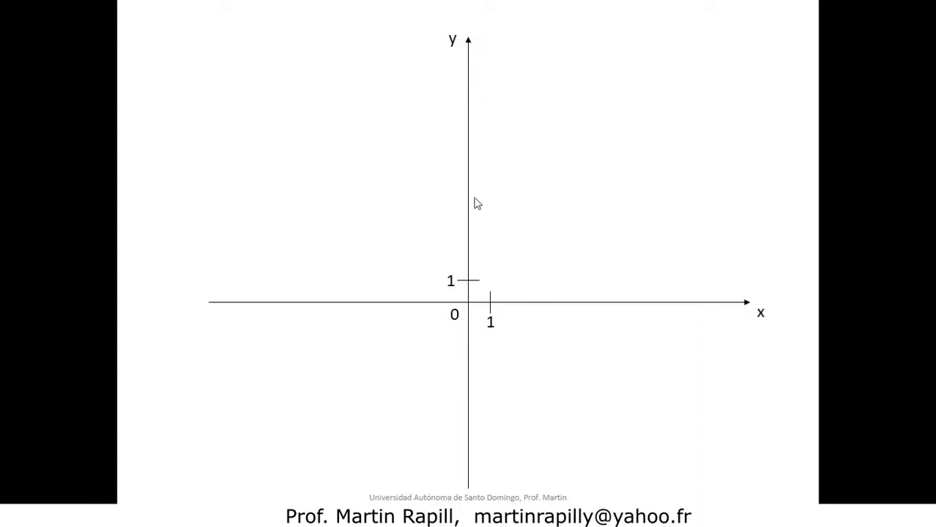
left_click(471, 245)
left_click(471, 245)
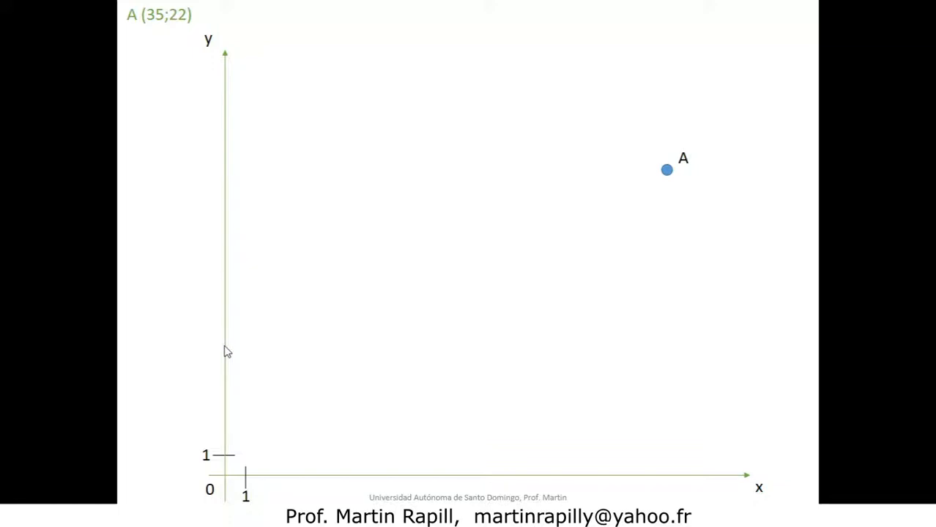
key("Left")
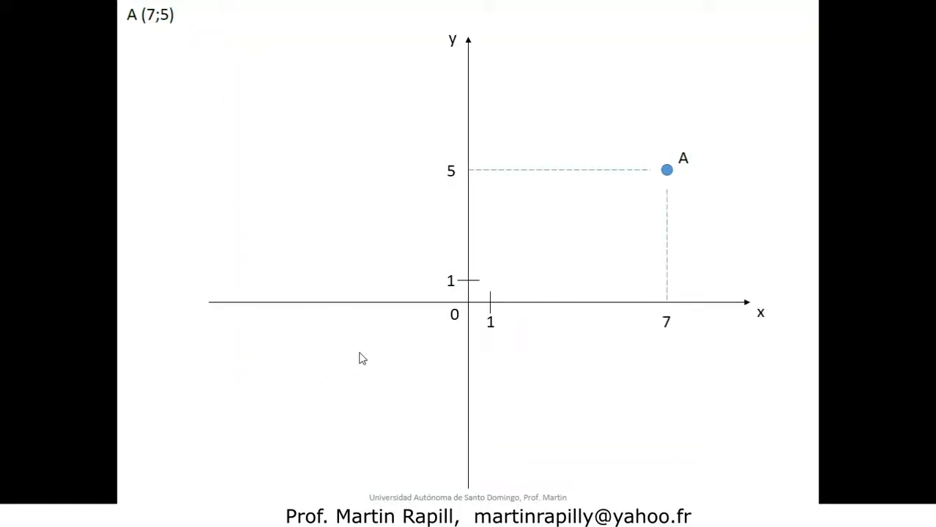
key("Escape")
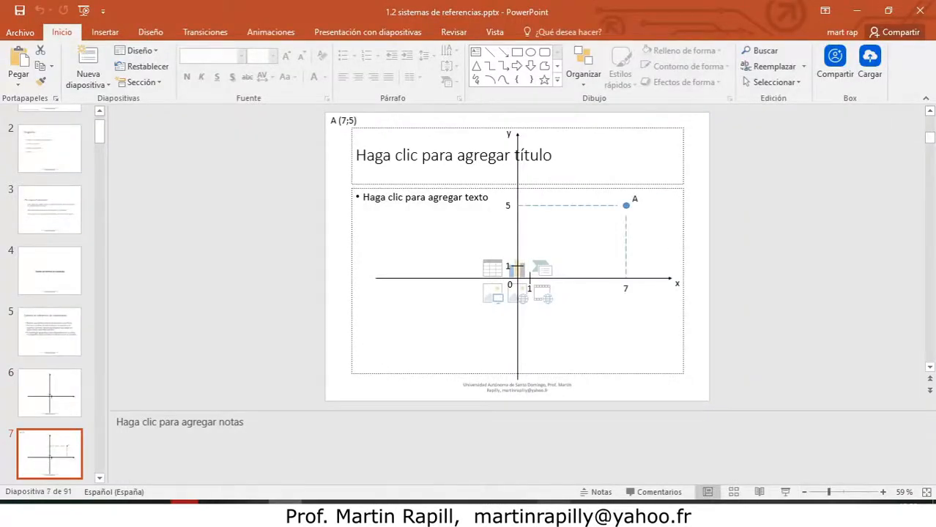
Switch back to QGIS and apply the NAD27 / UTM zone 22N (EPSG:26722) coordinate reference system to the hispaniola layer.
left_click(622, 511)
left_click_drag(568, 277, 554, 79)
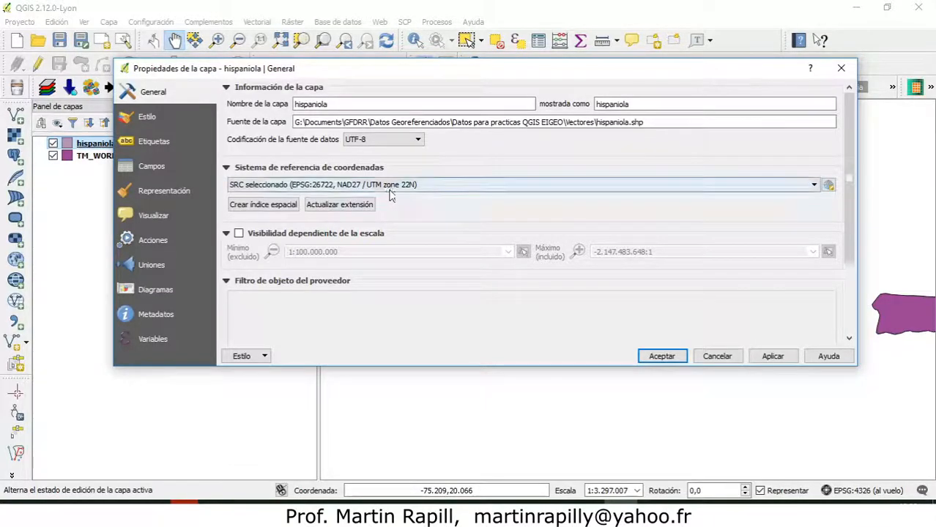
left_click(663, 356)
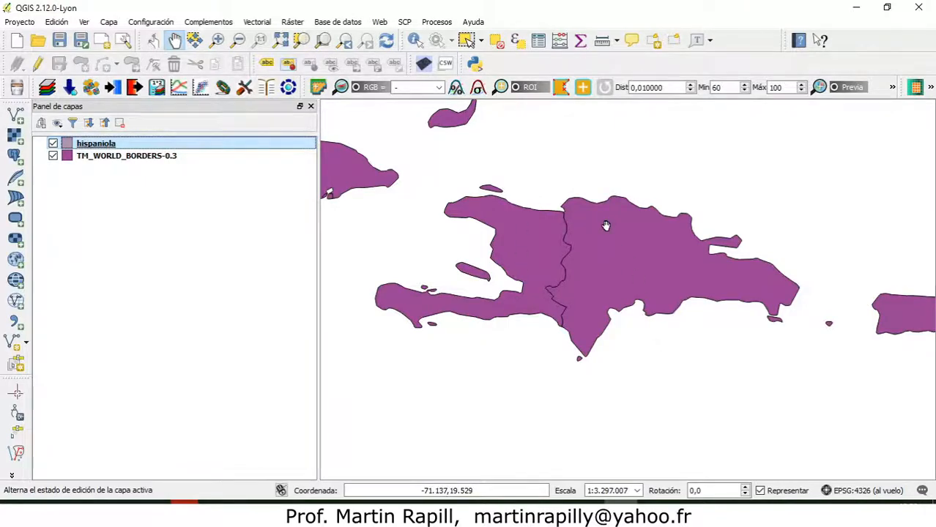
Compare the position of the hispaniola layer with the same island in the world borders layer across the Caribbean.
scroll(576, 215, "down", 2)
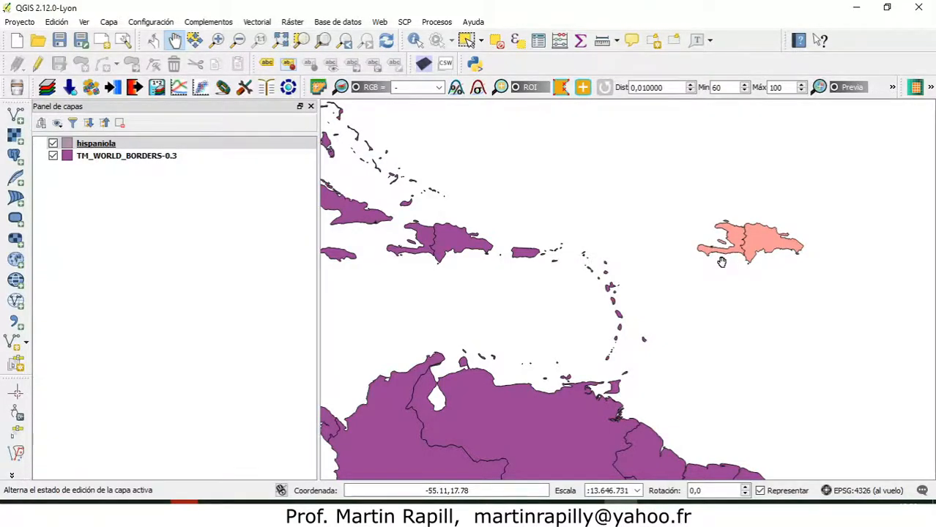
scroll(721, 262, "down", 1)
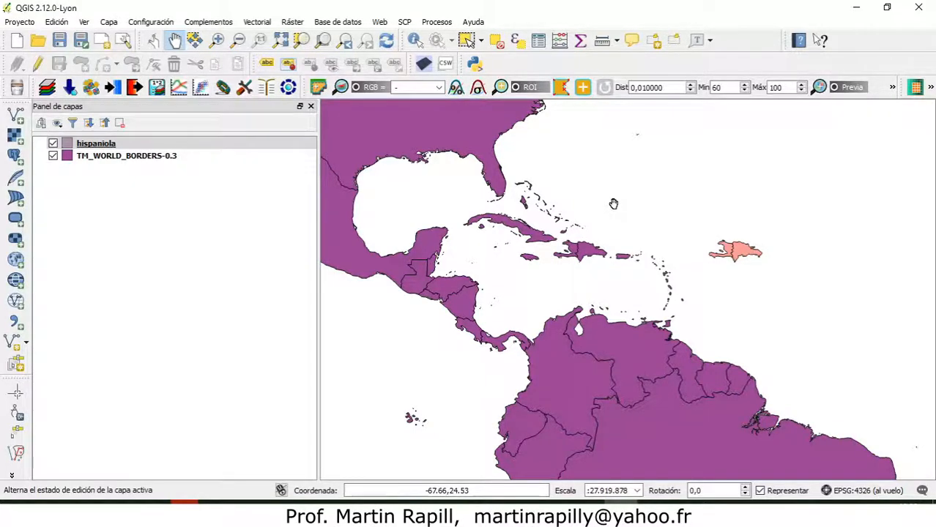
scroll(611, 252, "up", 3)
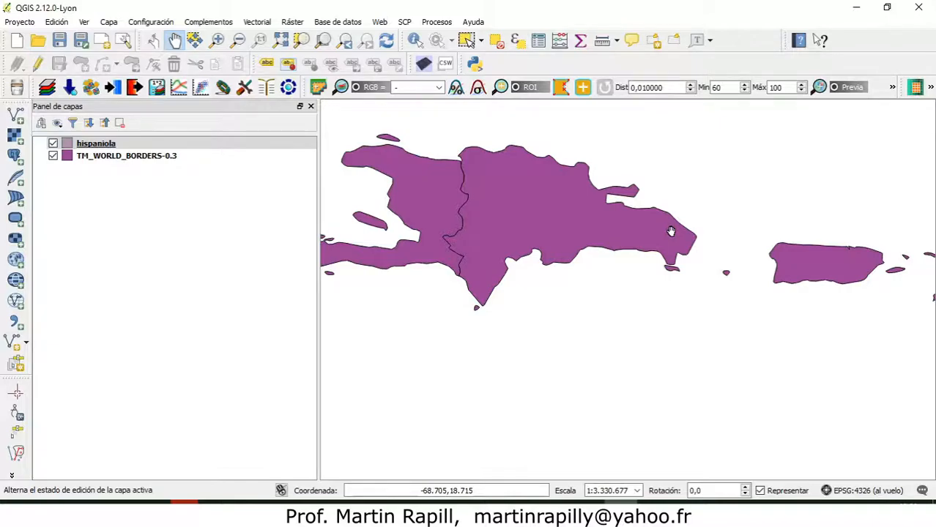
scroll(670, 232, "down", 3)
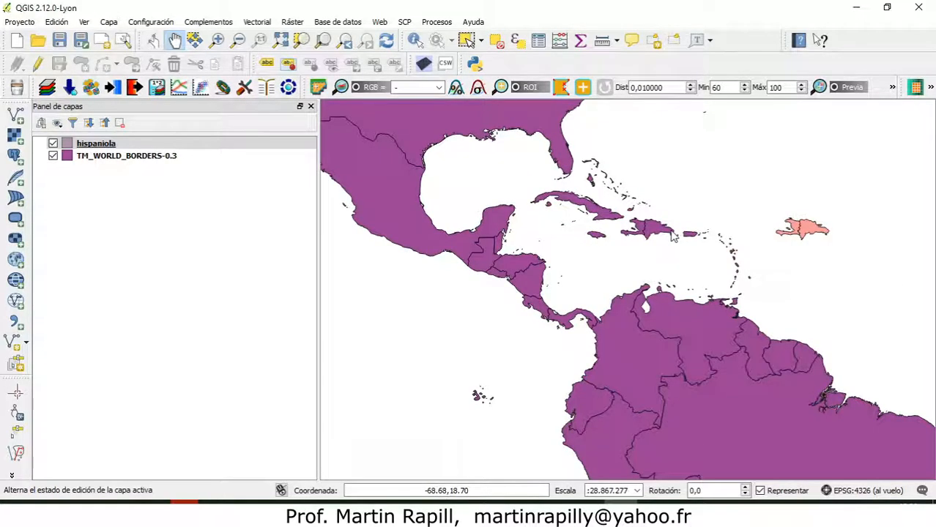
left_click_drag(762, 231, 712, 232)
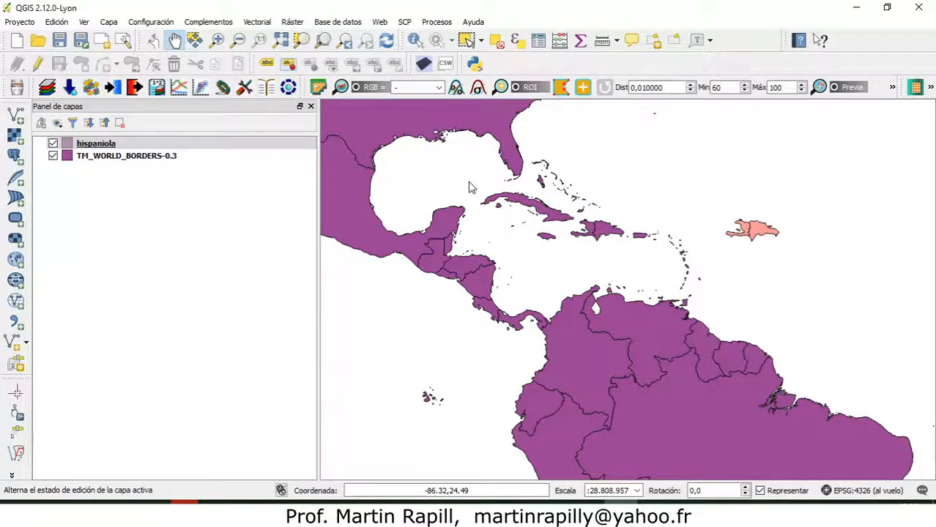
Set the hispaniola layer's coordinate reference system to EPSG:26719 - NAD27 / UTM zone 19N in its properties.
right_click(93, 146)
left_click(156, 375)
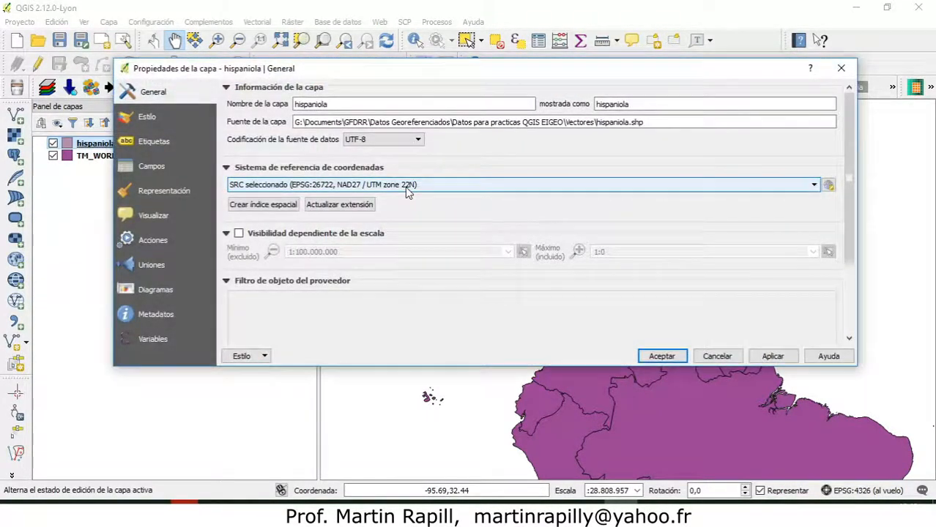
left_click(814, 185)
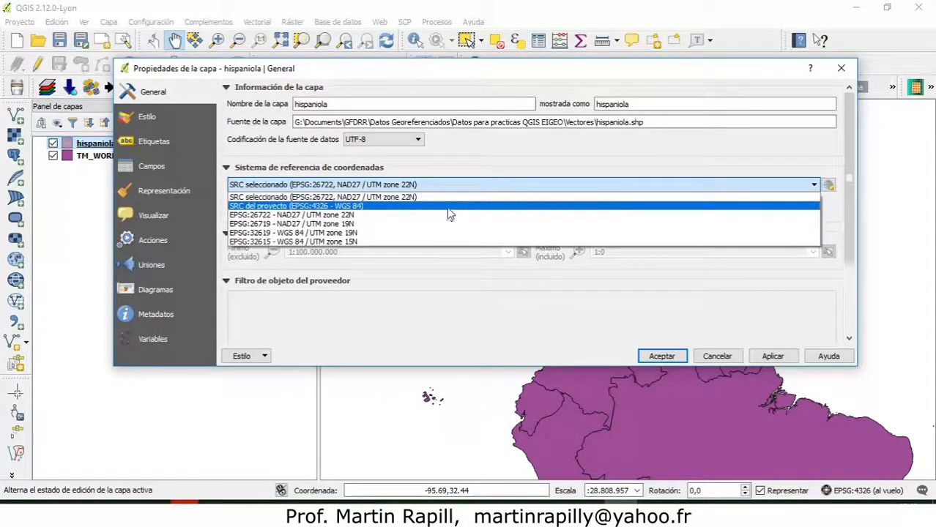
left_click(815, 188)
left_click(815, 188)
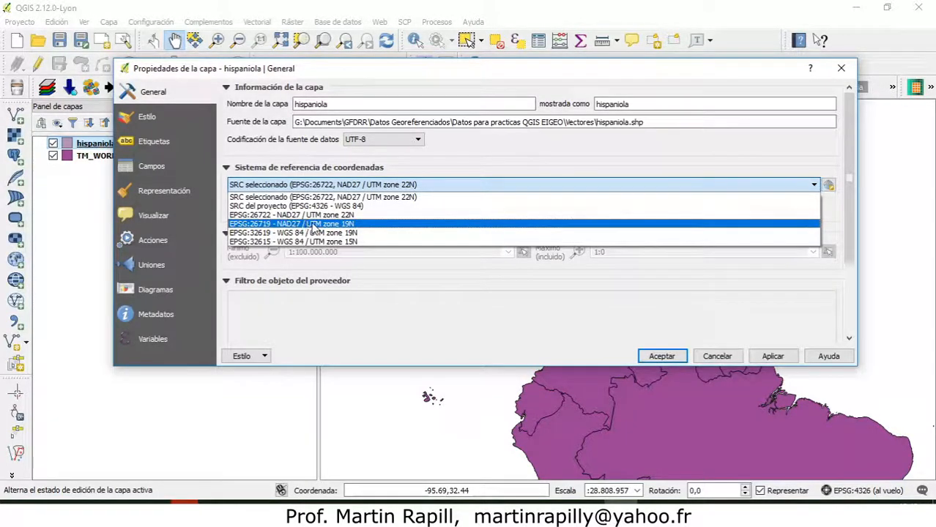
left_click(326, 225)
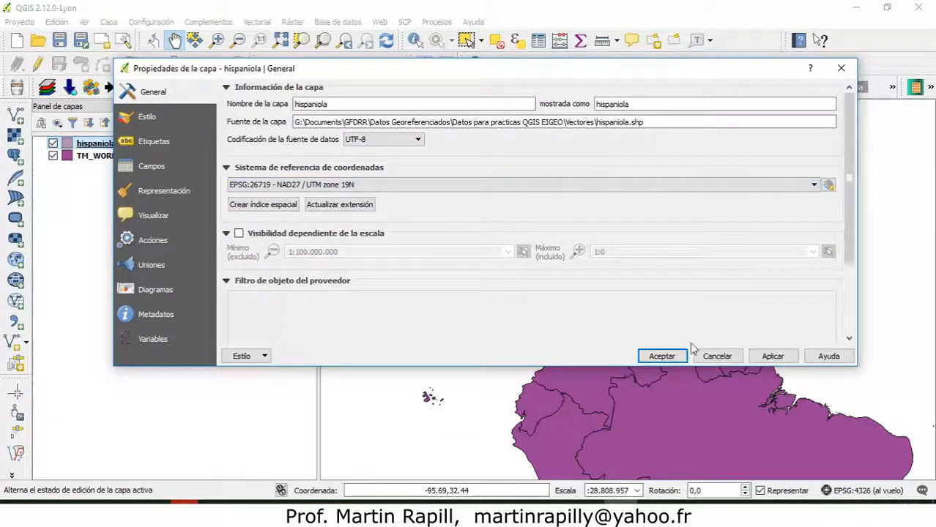
left_click(662, 356)
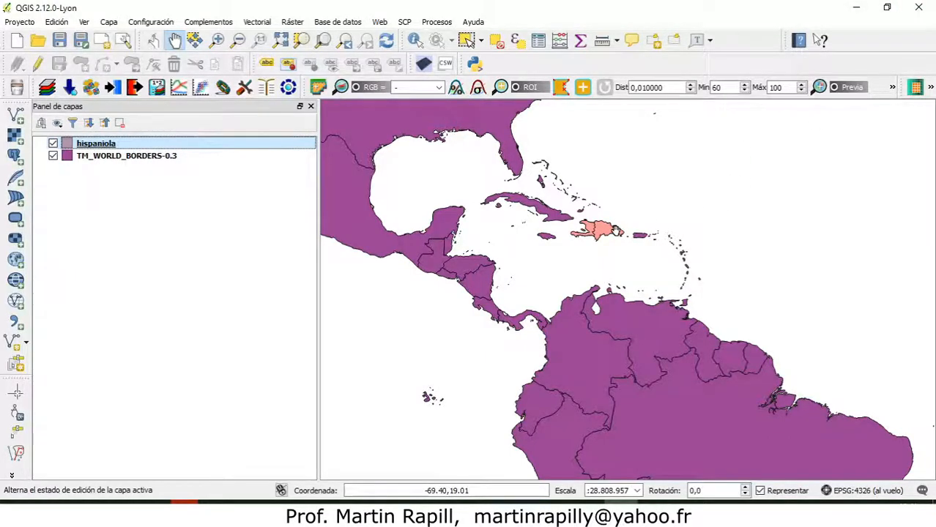
Recheck the coordinate reference system selected for the hispaniola layer in its general properties.
right_click(93, 146)
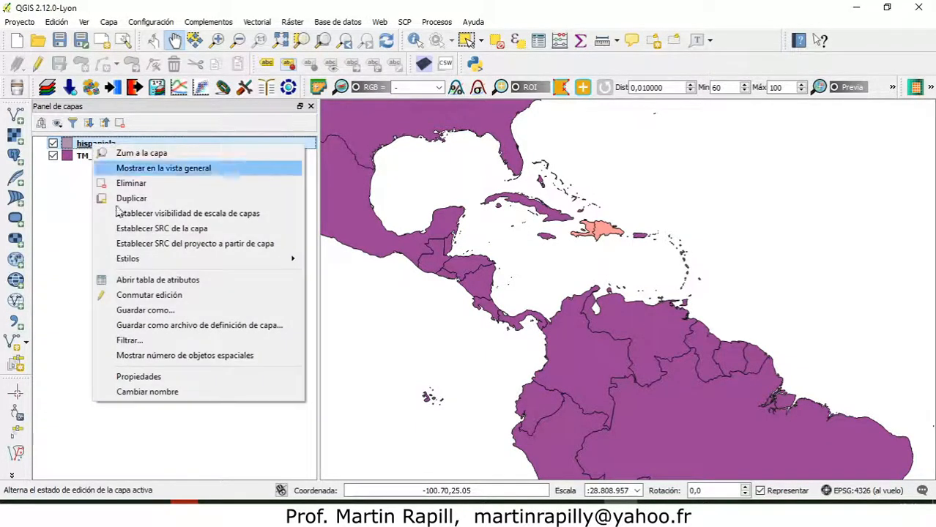
left_click(146, 378)
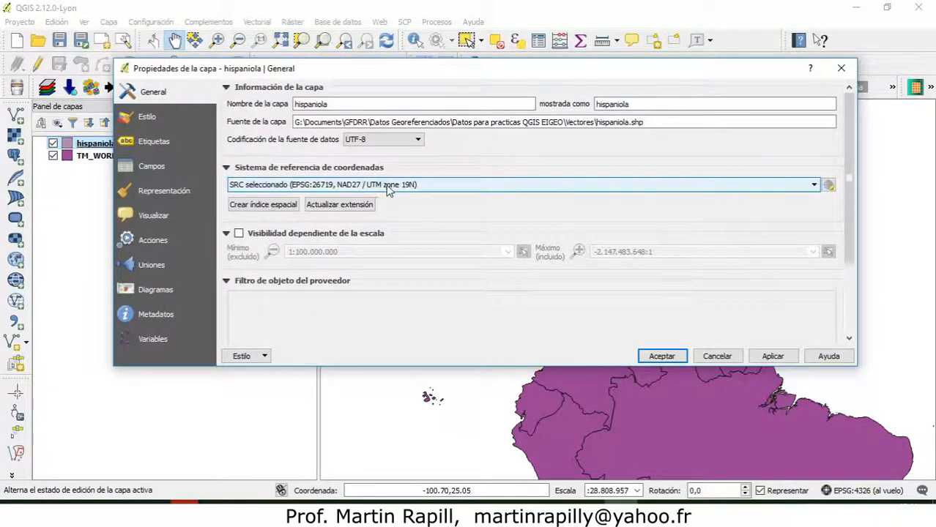
left_click(659, 356)
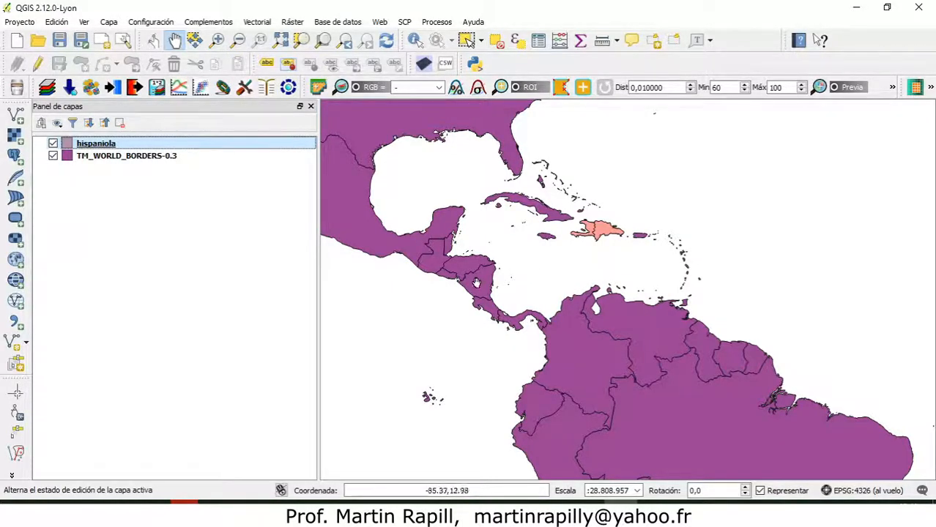
right_click(93, 145)
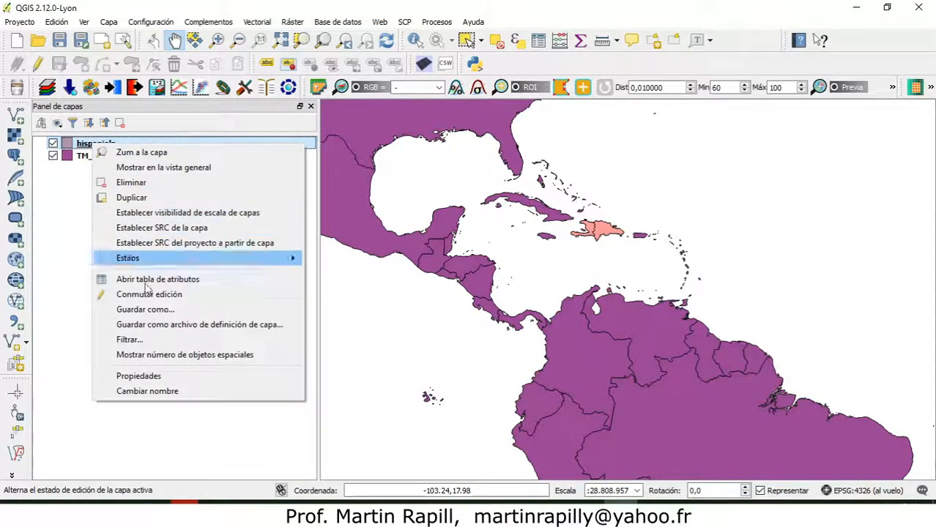
left_click(155, 375)
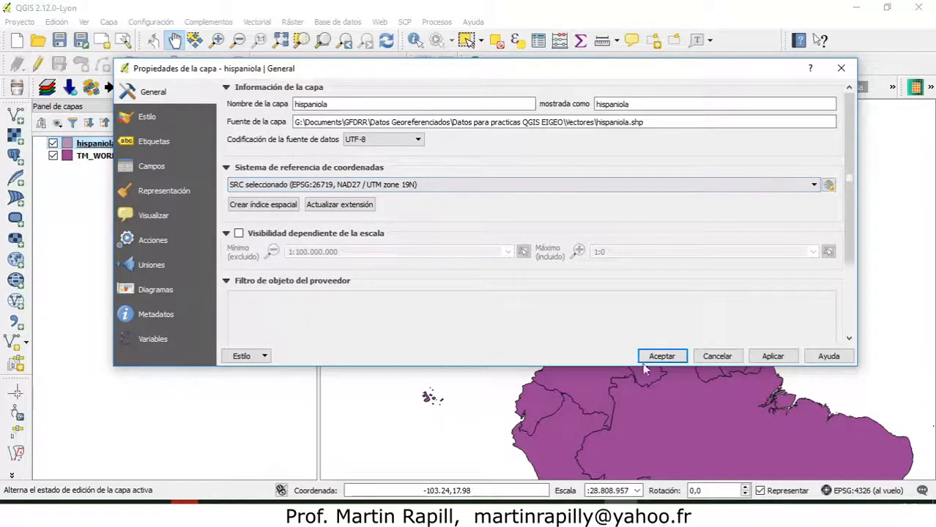
left_click(661, 356)
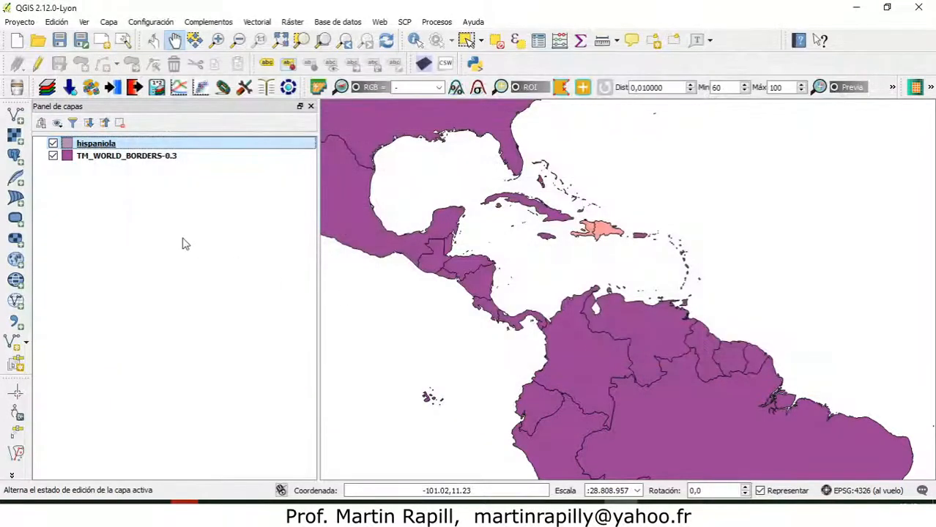
Start saving the hispaniola layer as a new vector file, with the temp folder on the desktop as its destination.
right_click(93, 148)
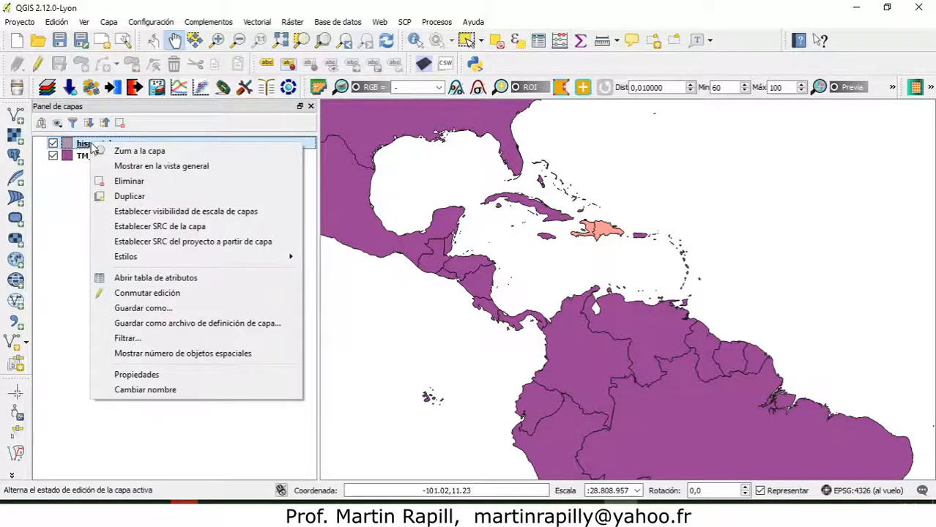
left_click(165, 310)
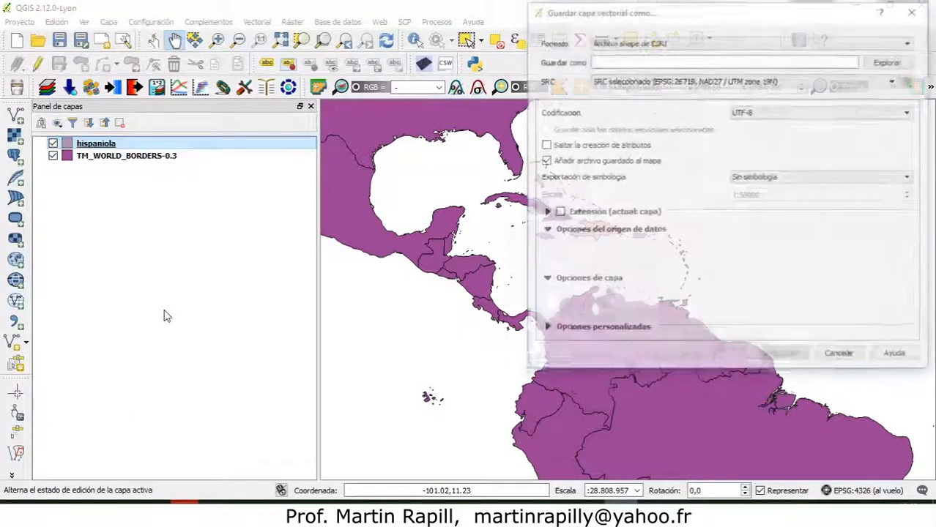
left_click_drag(588, 13, 320, 73)
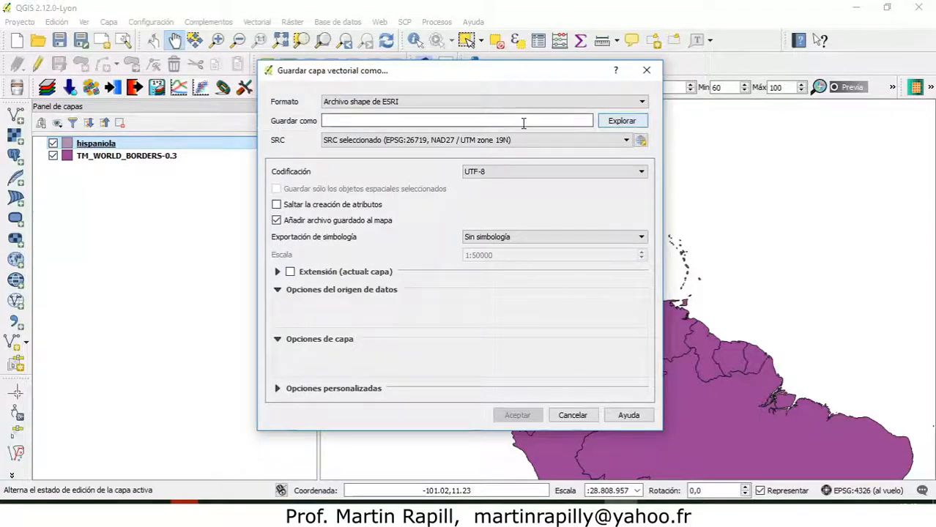
left_click(621, 121)
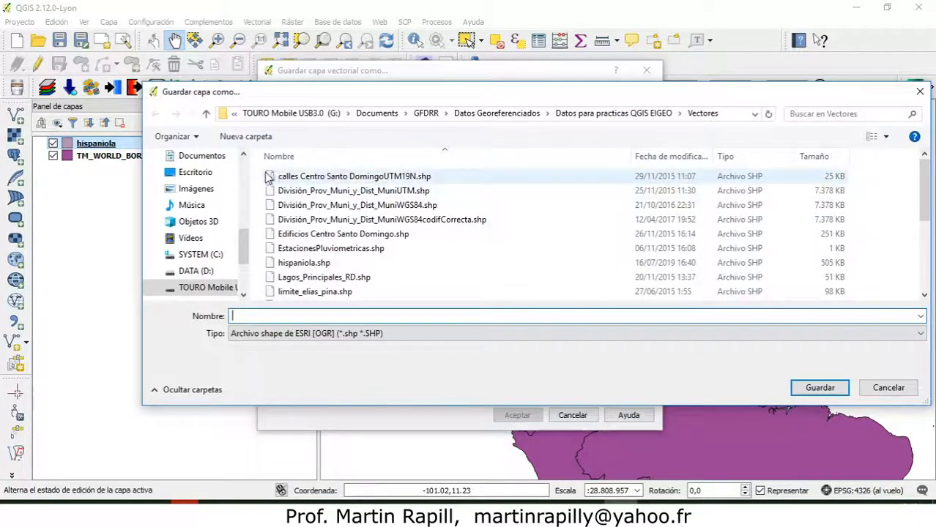
left_click(205, 174)
double_click(287, 203)
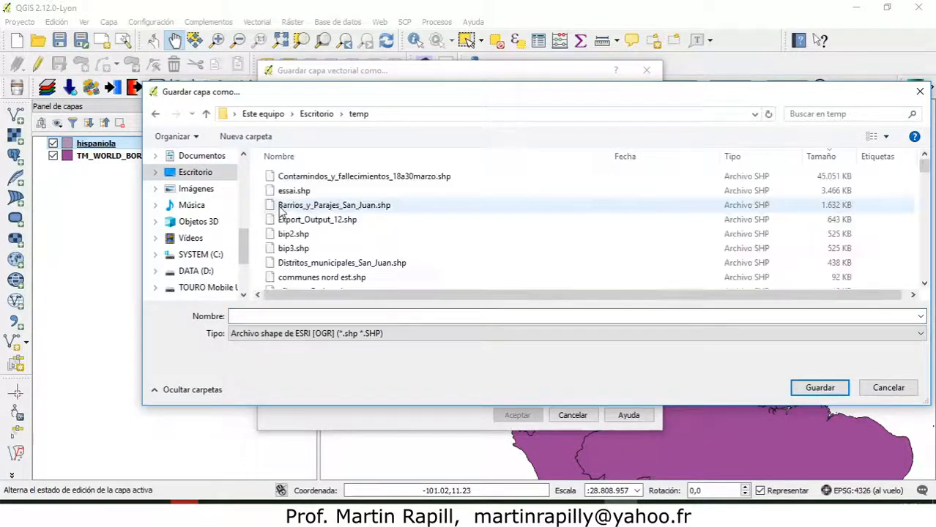
Name the output shapefile HispaniolaEnWGS84 and confirm its save location.
left_click(272, 316)
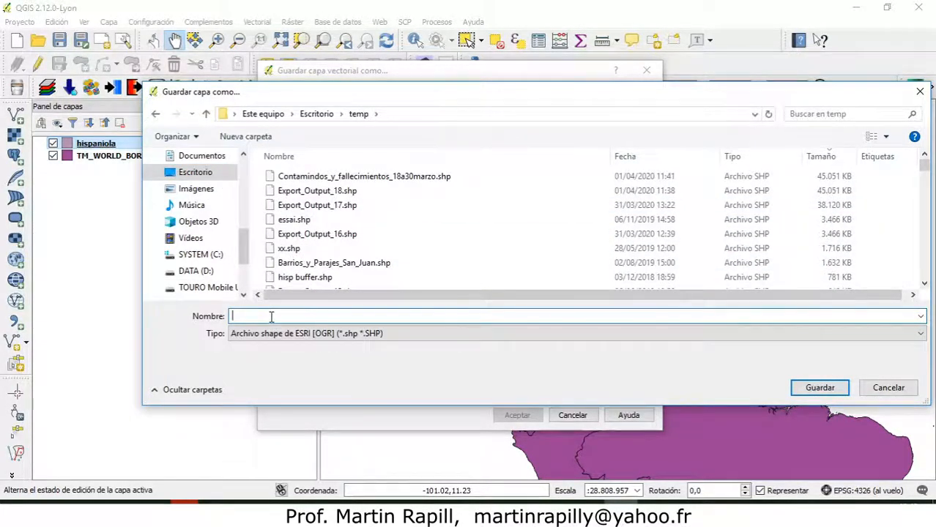
type("Hispan")
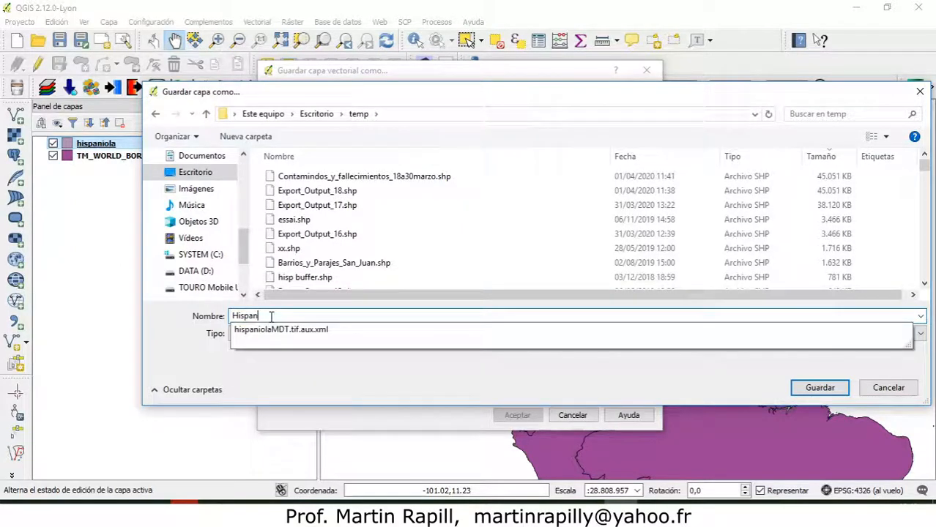
type("iolaEnW")
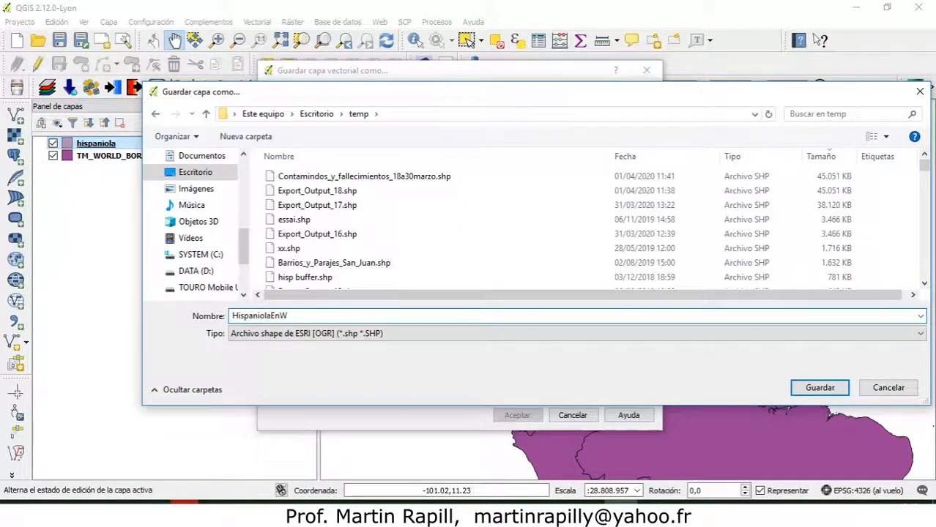
type("GS84")
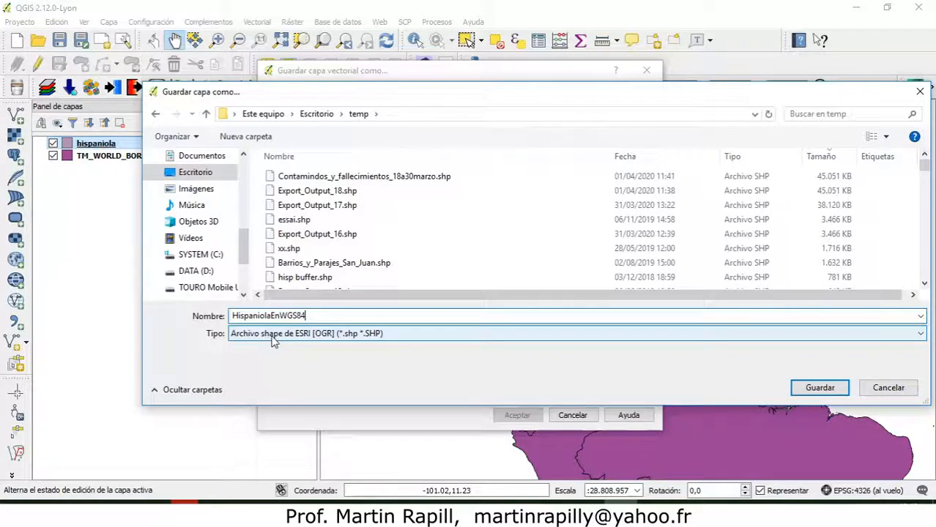
left_click(408, 335)
left_click(409, 336)
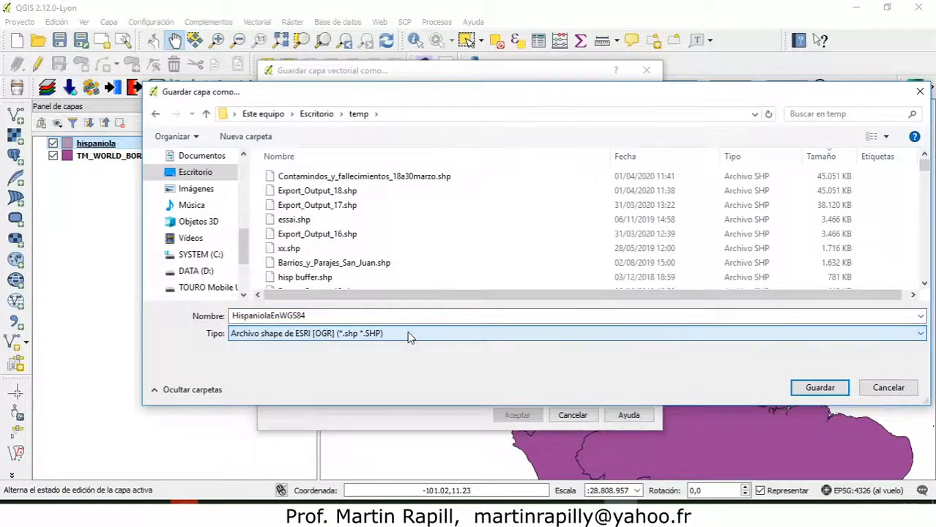
left_click(797, 393)
Browse the available output formats and choose Archivo shape de ESRI for the exported layer.
left_click(615, 103)
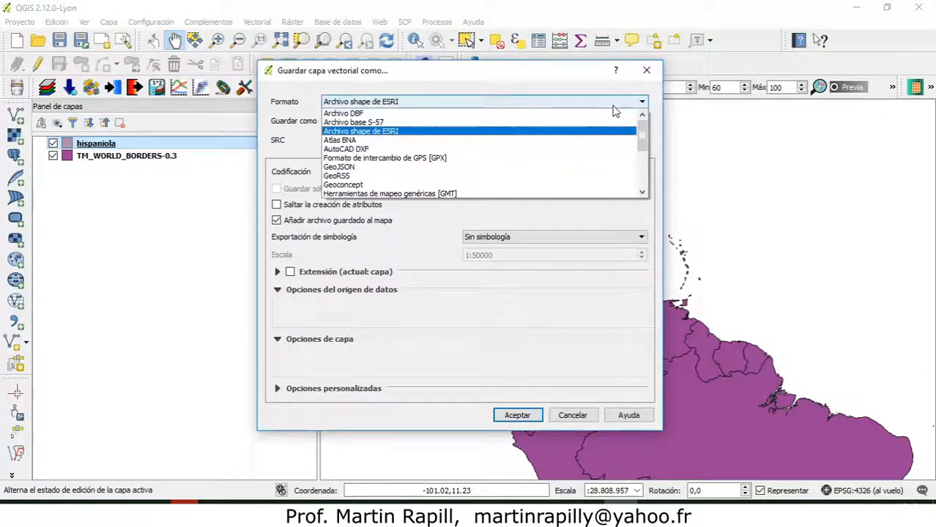
scroll(492, 179, "down", 3)
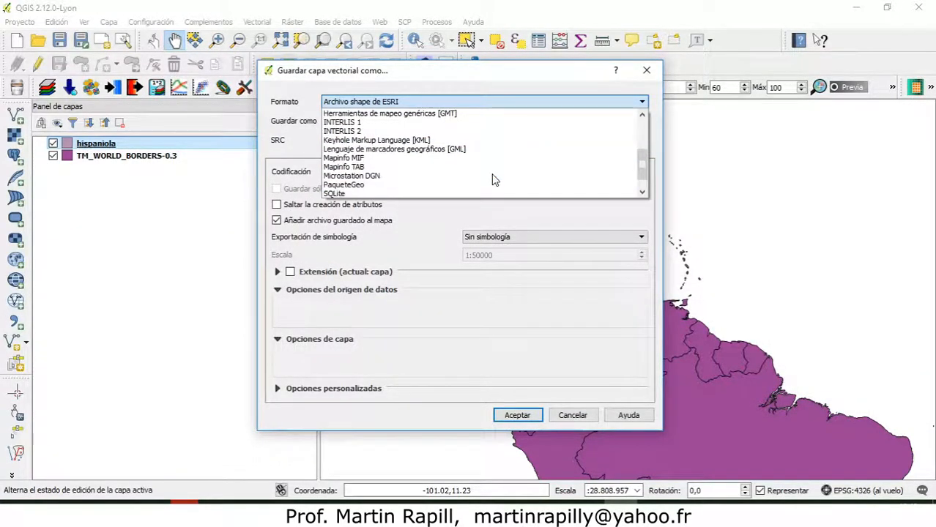
scroll(492, 173, "down", 1)
scroll(493, 173, "up", 4)
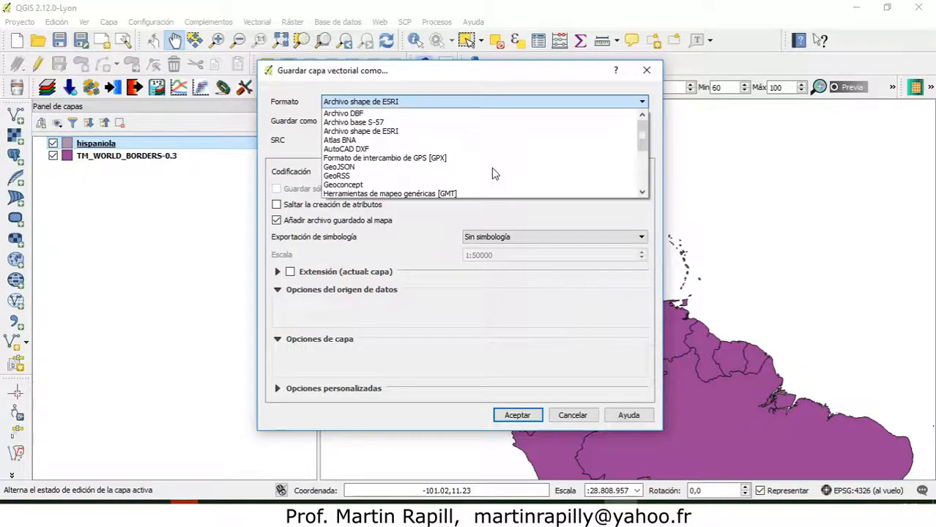
left_click(389, 132)
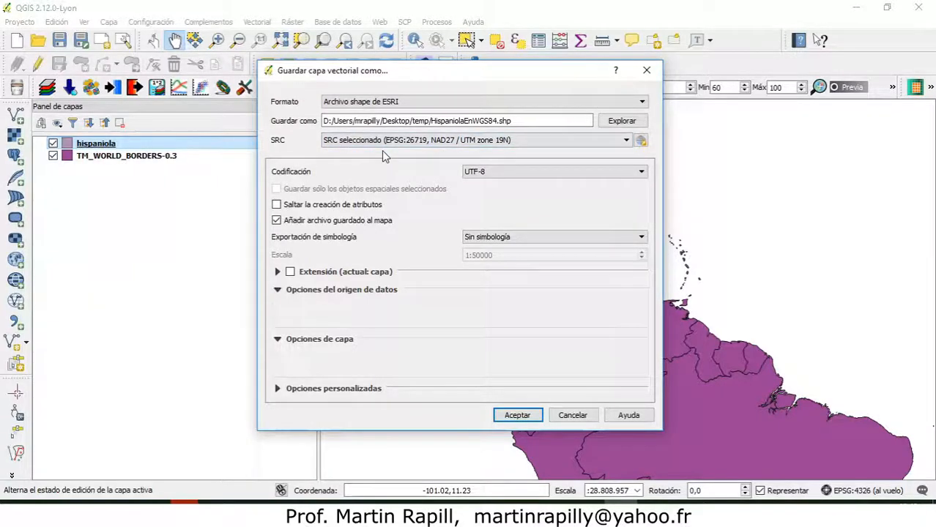
Open the coordinate system selector for the export and browse the geographic systems, examining the definition of Albanian 1987.
left_click(641, 140)
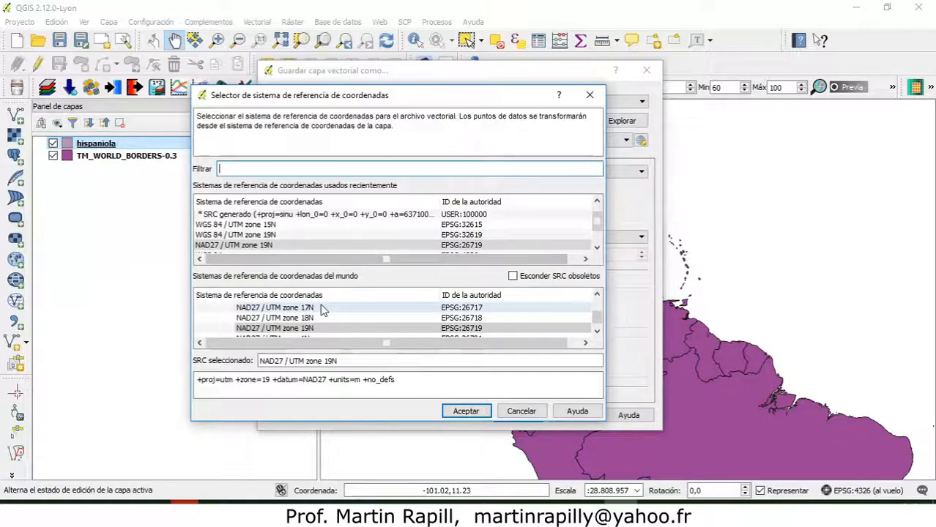
left_click_drag(596, 318, 597, 300)
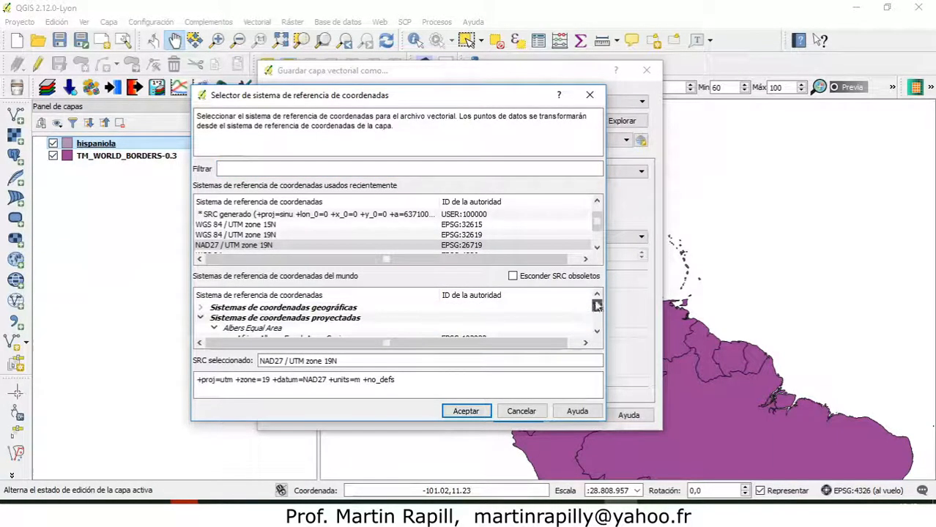
left_click(200, 317)
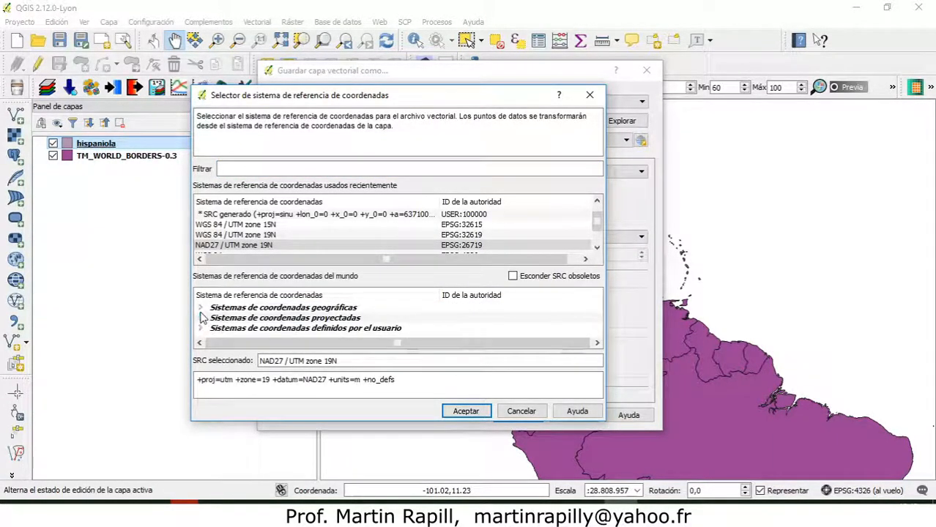
left_click(200, 307)
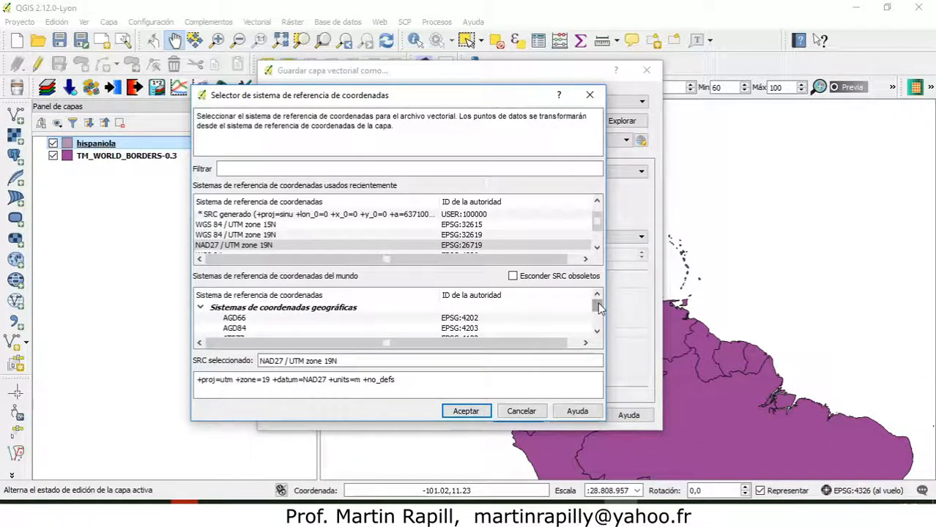
scroll(373, 315, "down", 2)
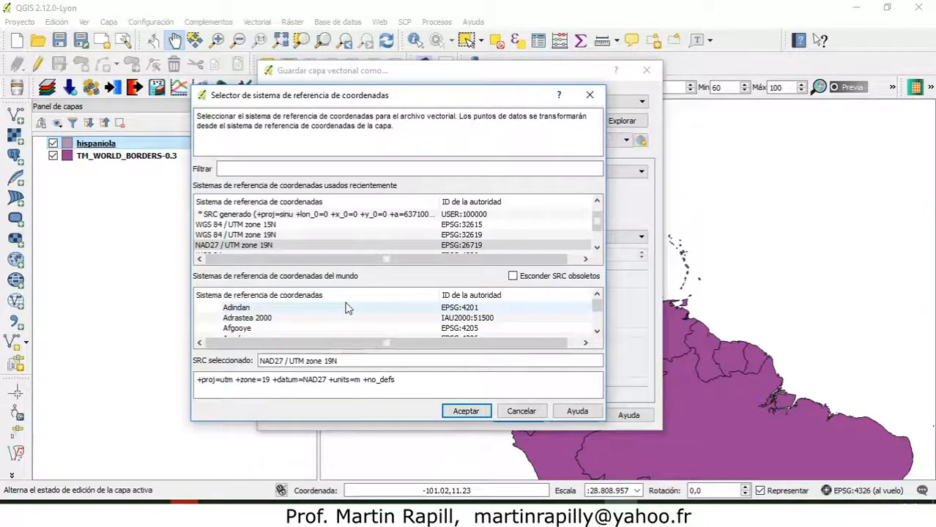
scroll(344, 312, "down", 5)
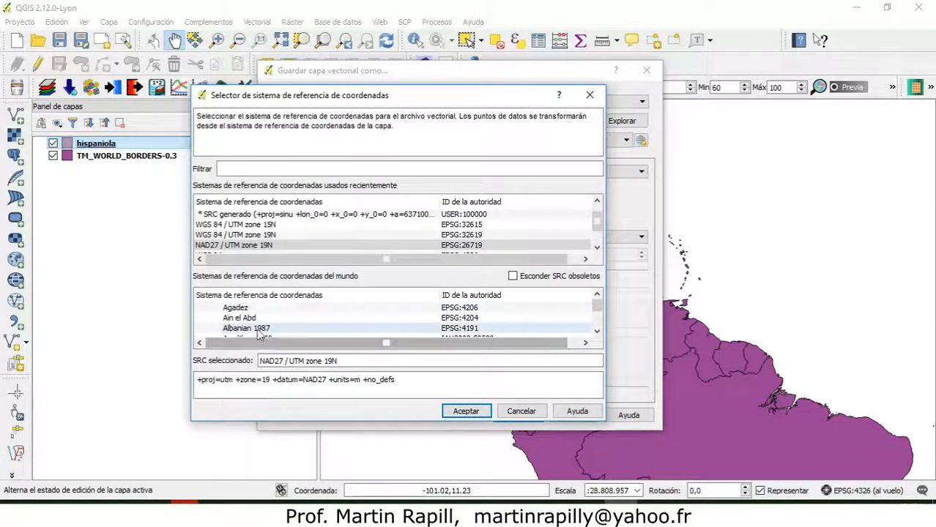
scroll(254, 322, "up", 2)
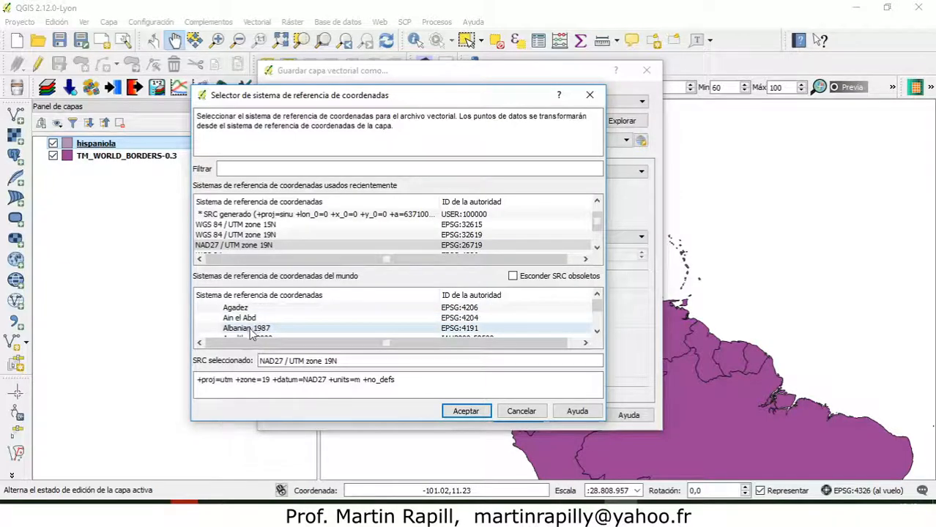
left_click(249, 328)
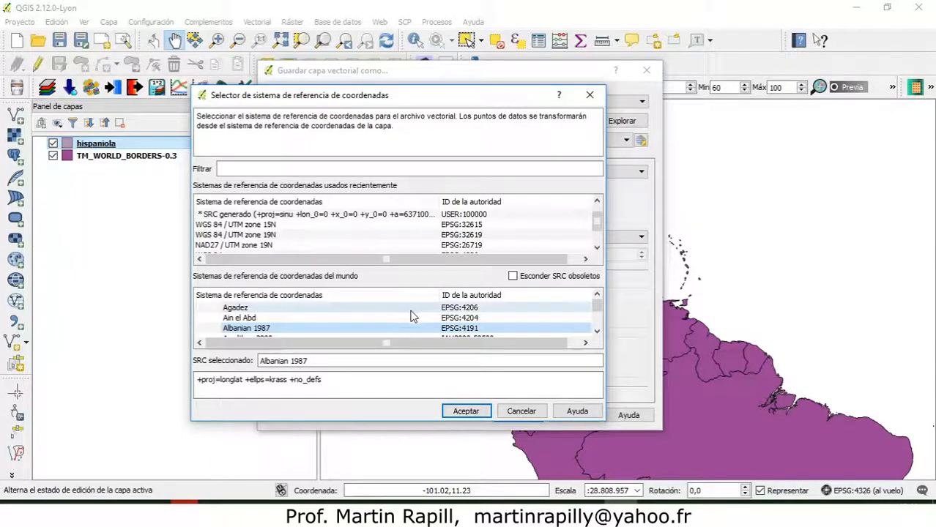
scroll(333, 321, "down", 8)
scroll(329, 323, "down", 10)
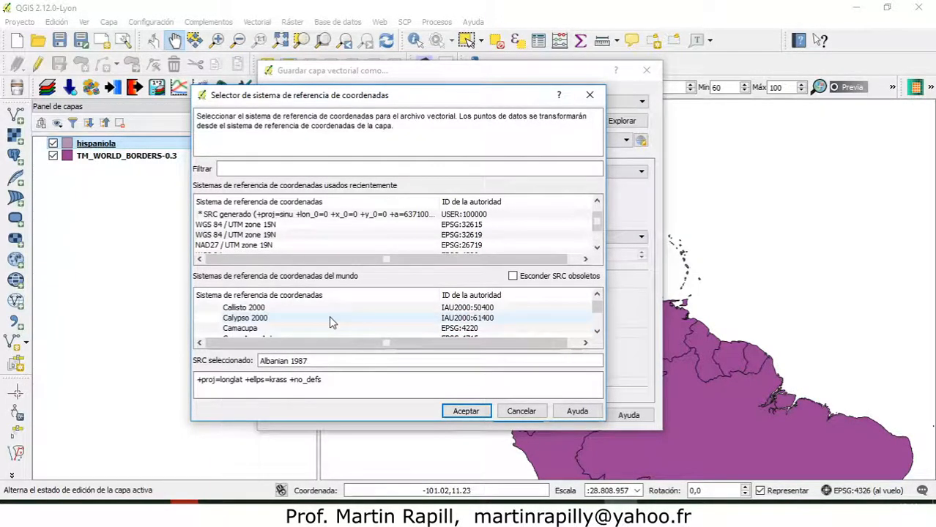
Filter the coordinate systems by 4326, choose WGS 84 for the export, and save the shapefile with the option to add it to the map.
left_click(277, 168)
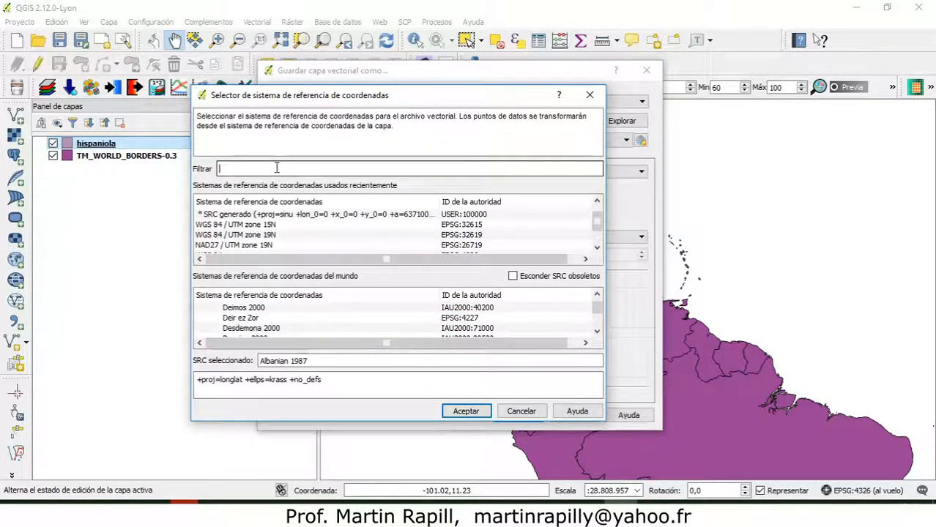
type("wgs")
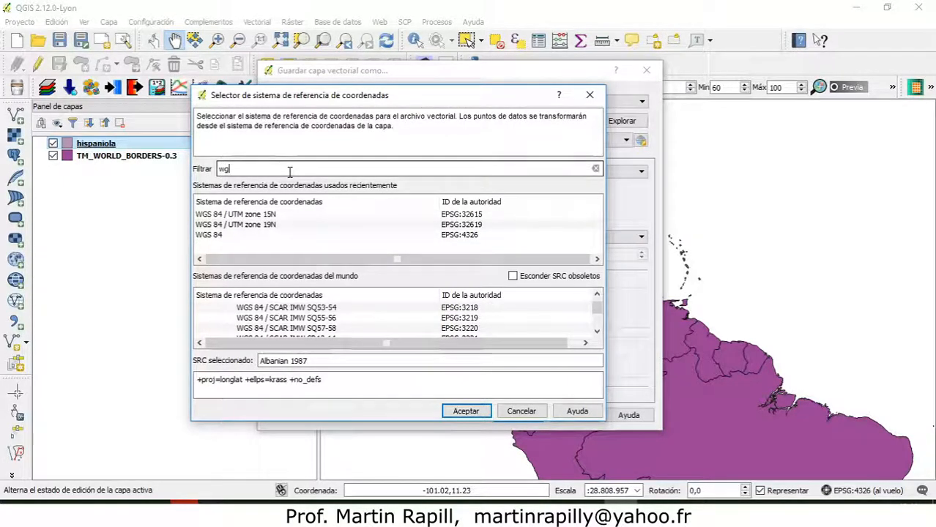
key("BackSpace")
key("BackSpace")
key("BackSpace")
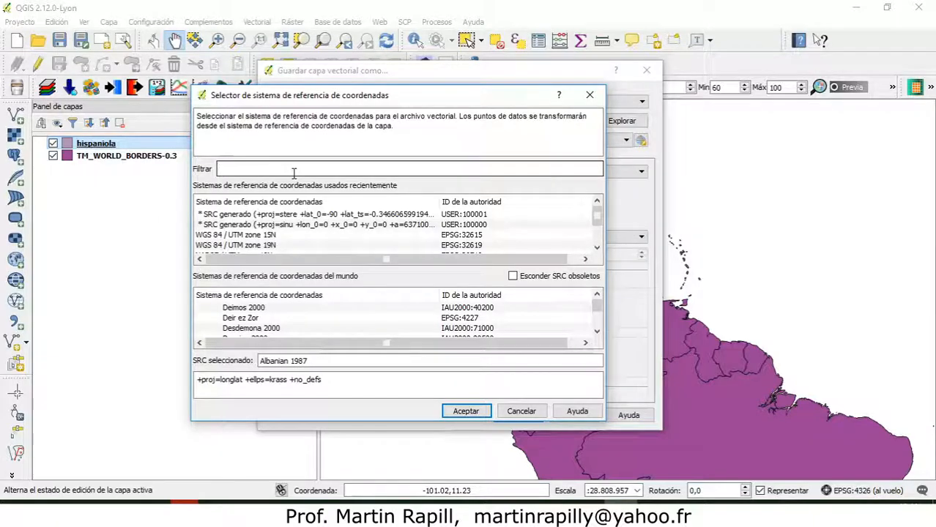
type("4326")
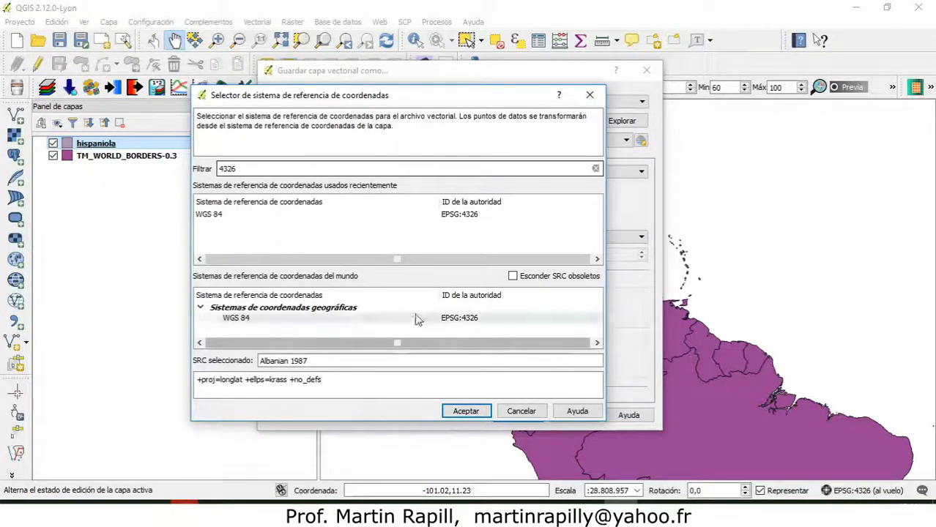
left_click(220, 214)
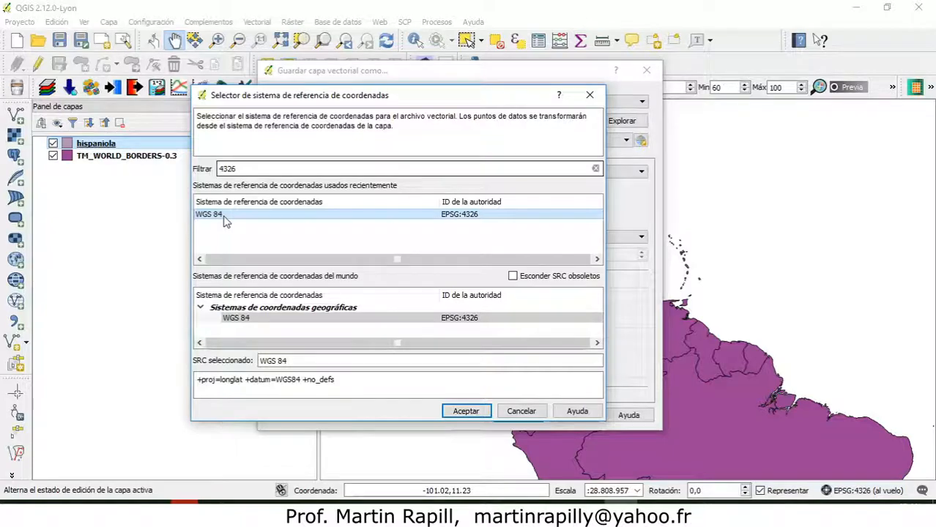
left_click(466, 411)
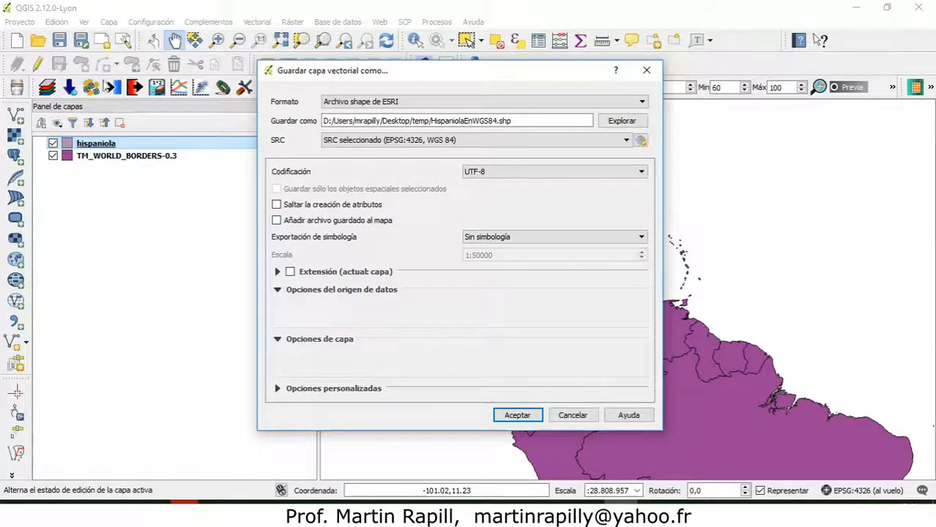
left_click(276, 222)
left_click(506, 414)
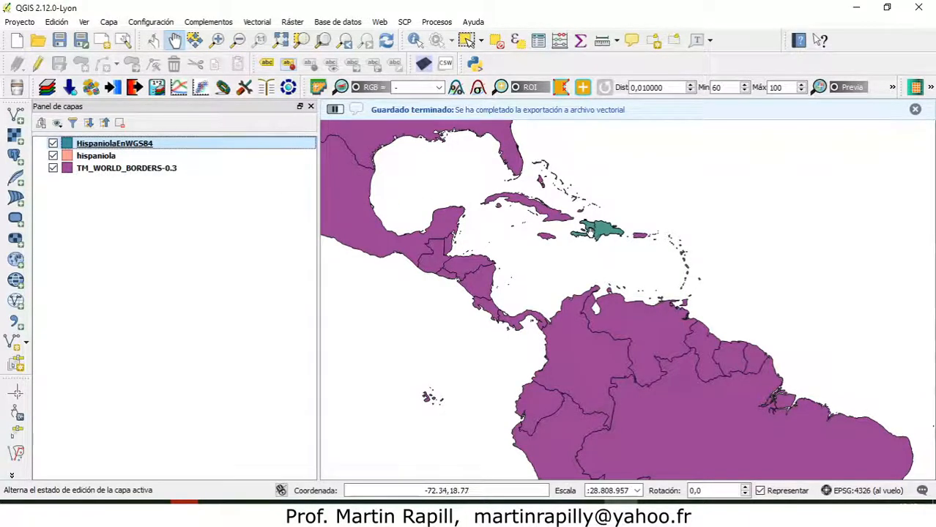
Compare the HispaniolaEnWGS84 layer with the original hispaniola layer around the island by toggling the exported layer's visibility.
scroll(610, 252, "up", 2)
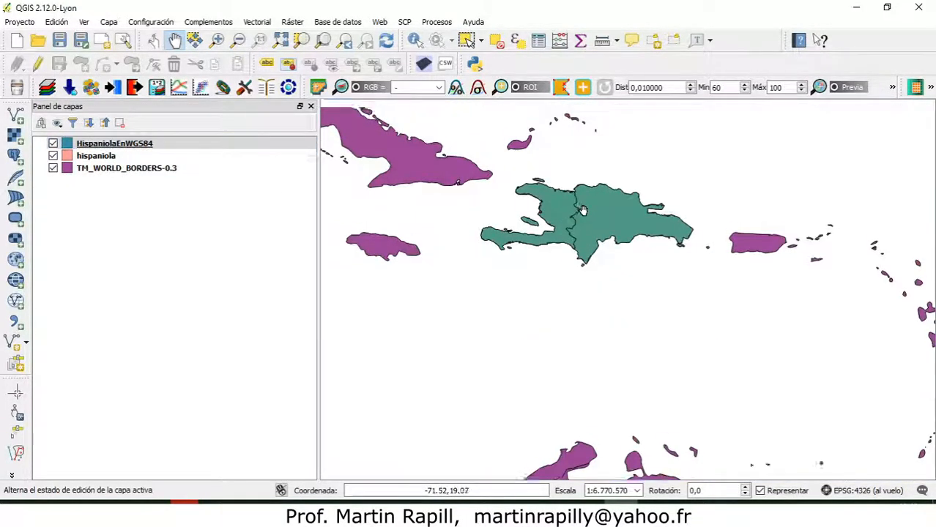
scroll(584, 207, "up", 2)
scroll(558, 253, "down", 1)
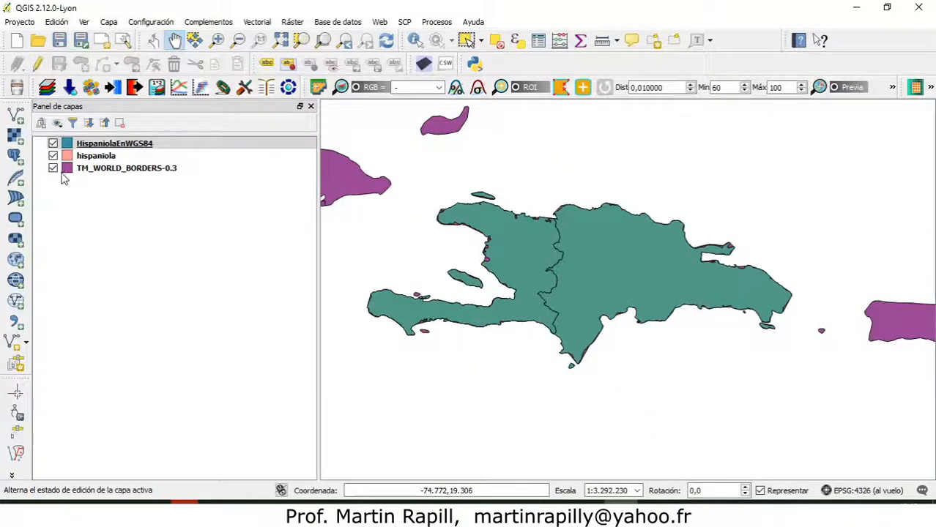
left_click(53, 143)
left_click(53, 144)
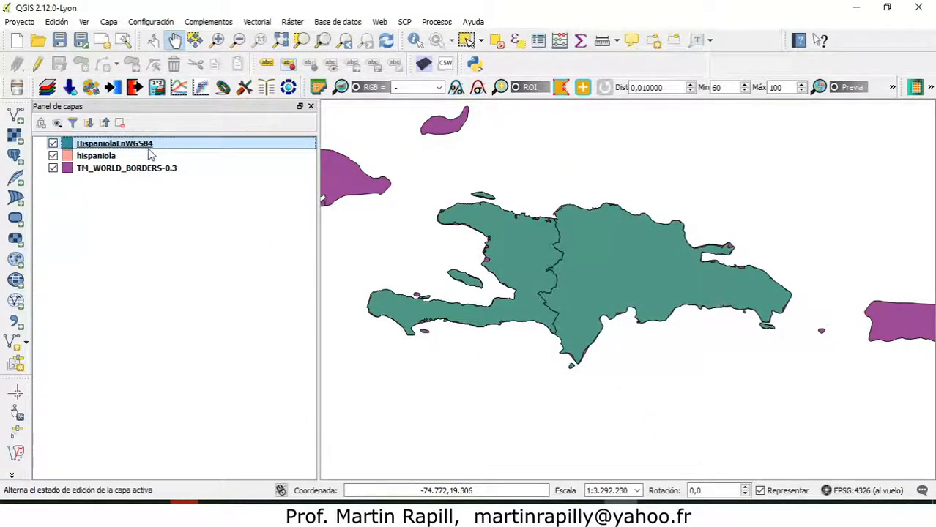
left_click(87, 156)
left_click(91, 145)
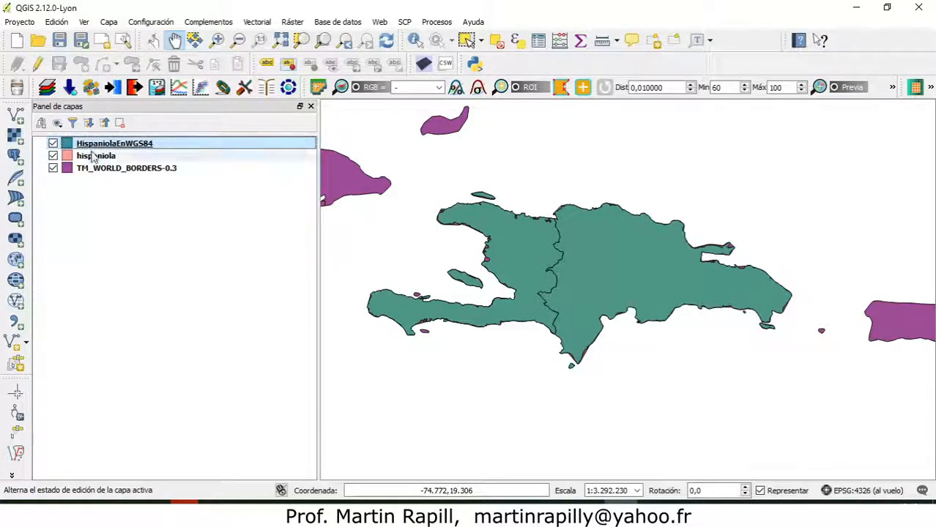
left_click(90, 157)
left_click(91, 146)
left_click(53, 144)
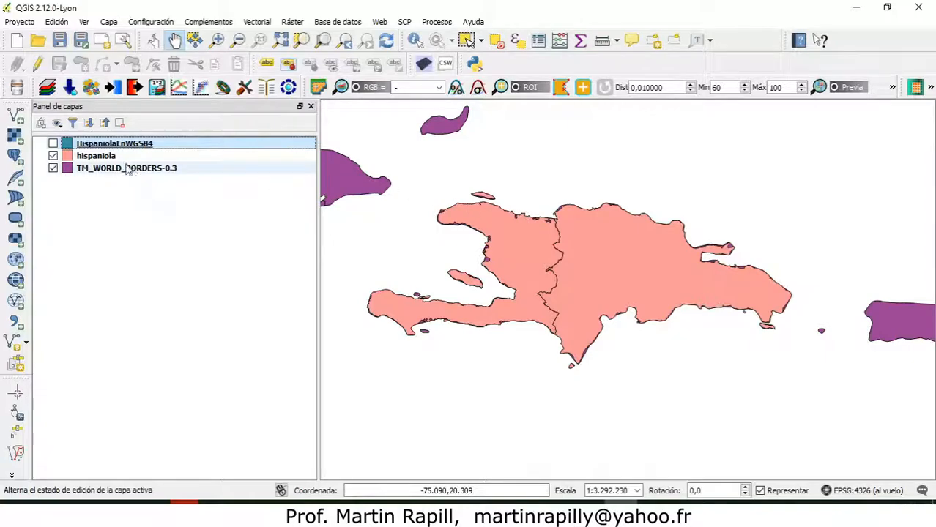
left_click(53, 144)
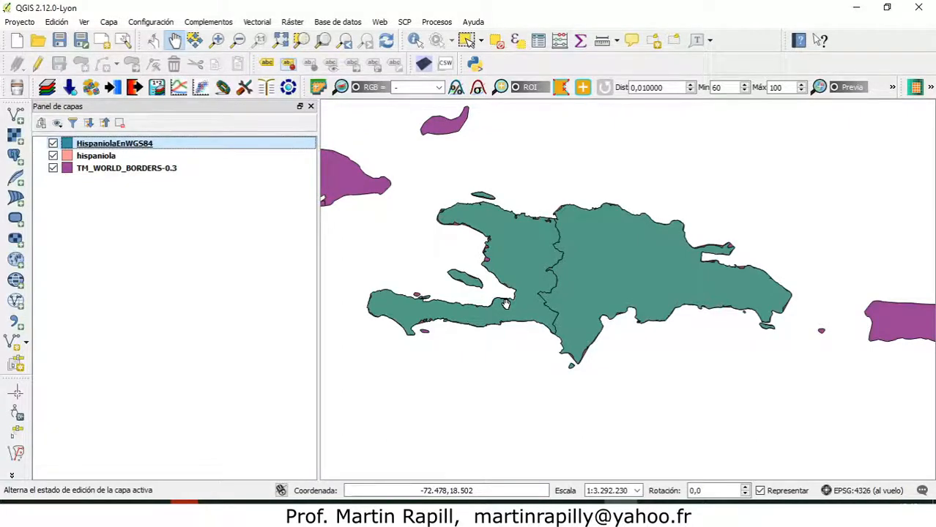
Check the coordinate reference system of the original hispaniola layer in its general properties, leaving without changes.
right_click(115, 155)
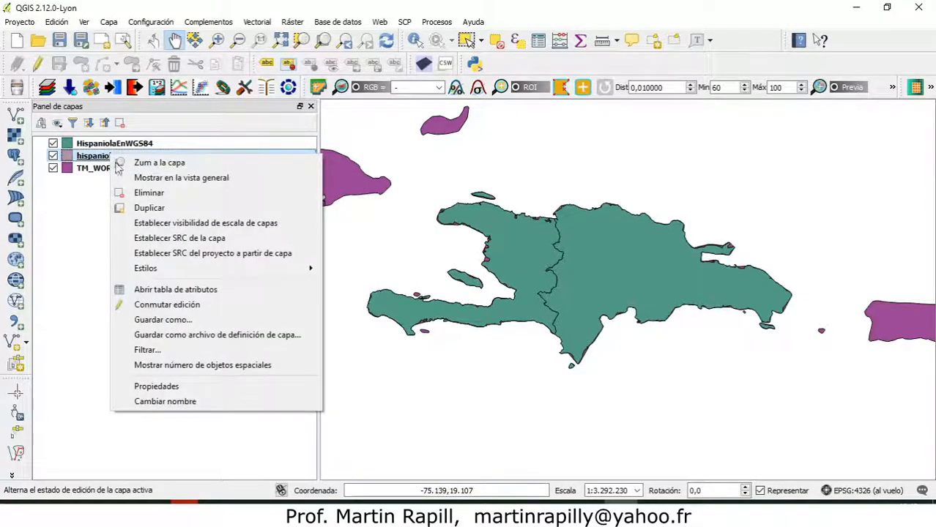
left_click(175, 385)
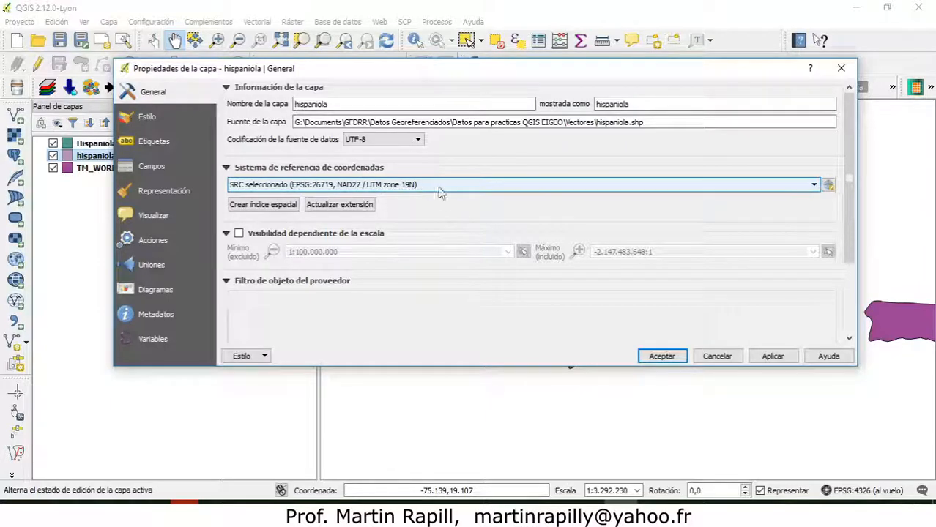
left_click(717, 355)
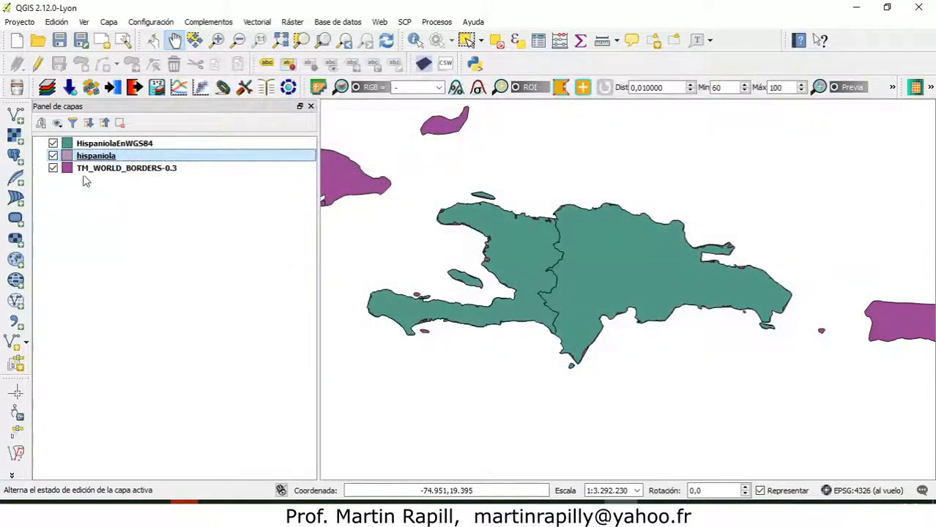
Start saving the hispaniola layer as another new vector file.
right_click(84, 159)
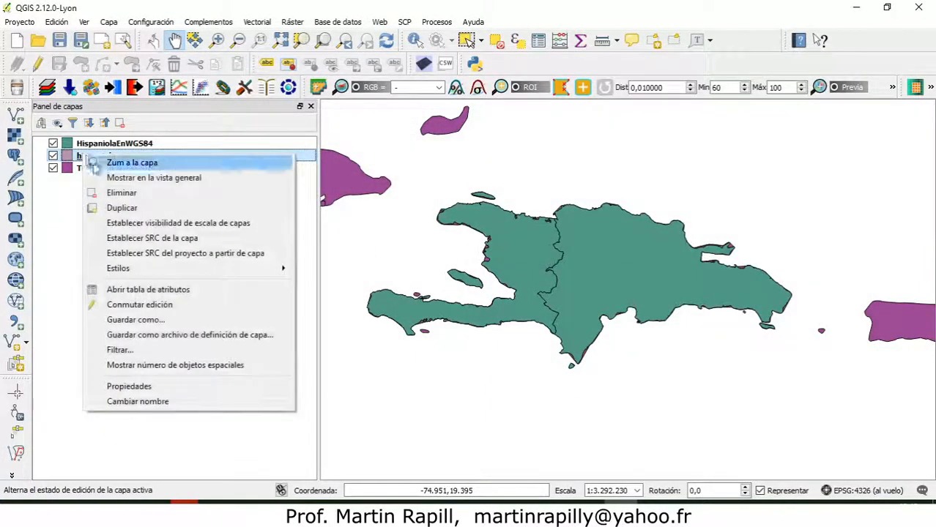
left_click(147, 320)
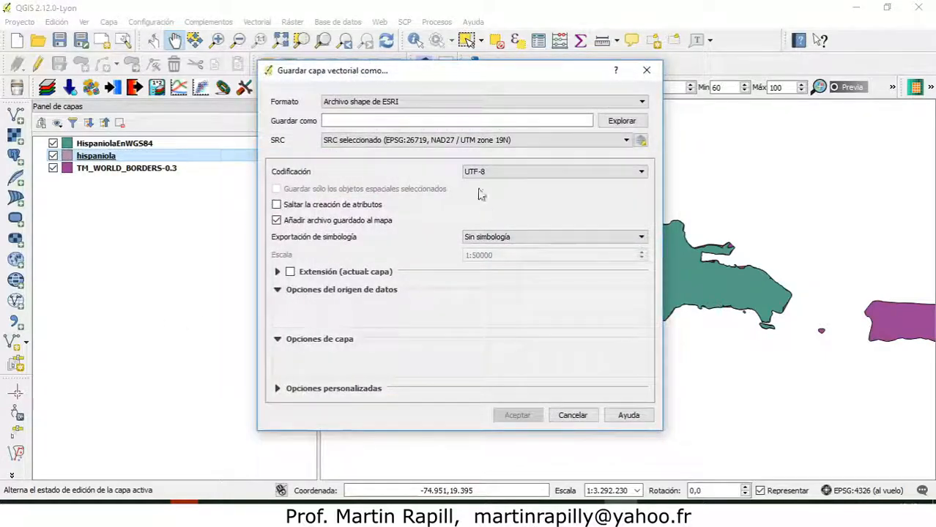